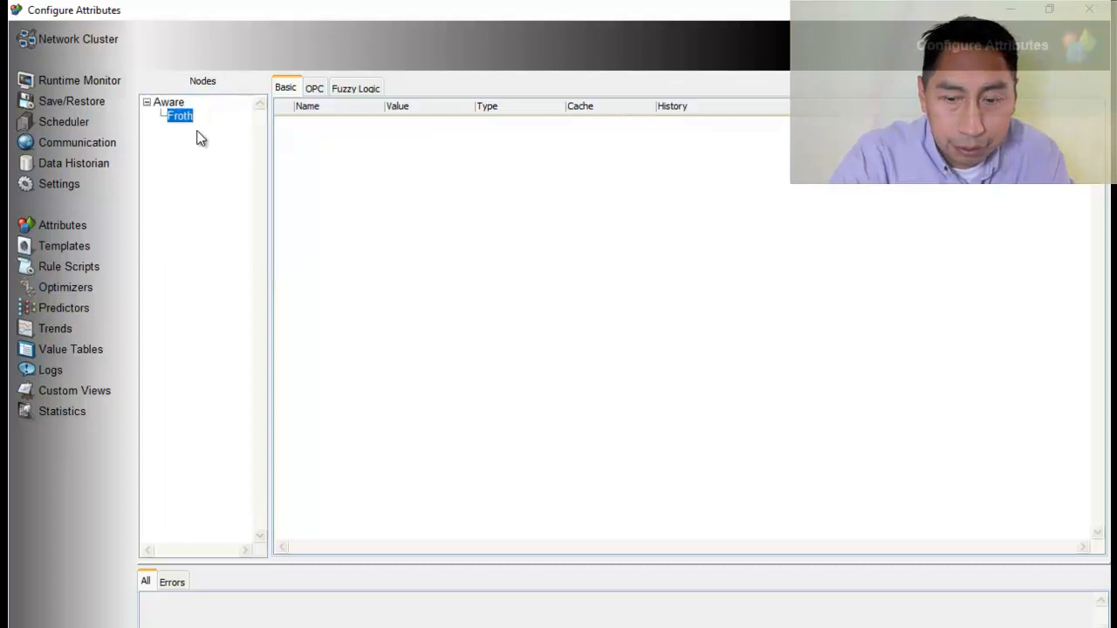
Add a child node named air under the Froth node
right_click(180, 118)
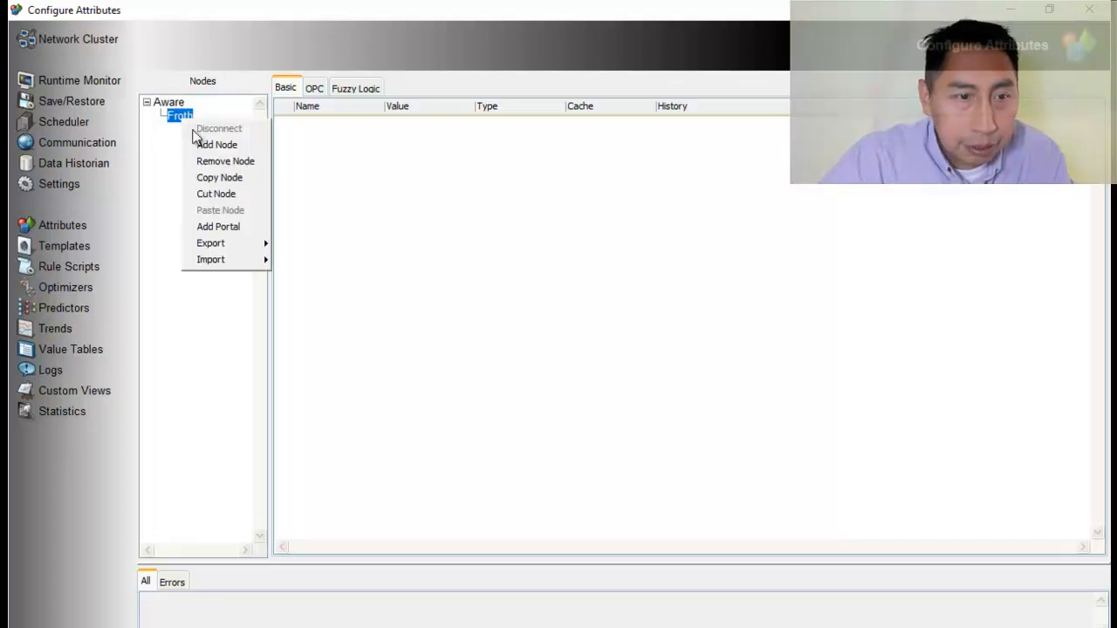
click(211, 145)
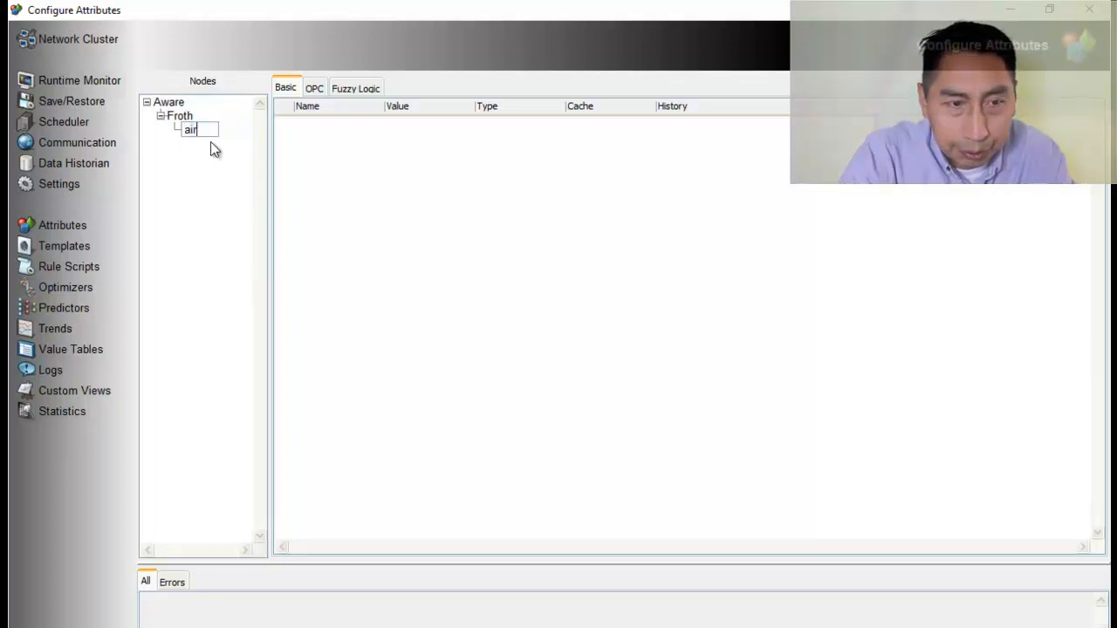
click(182, 118)
Add an attribute named fvPV to the Froth node
right_click(363, 169)
click(378, 180)
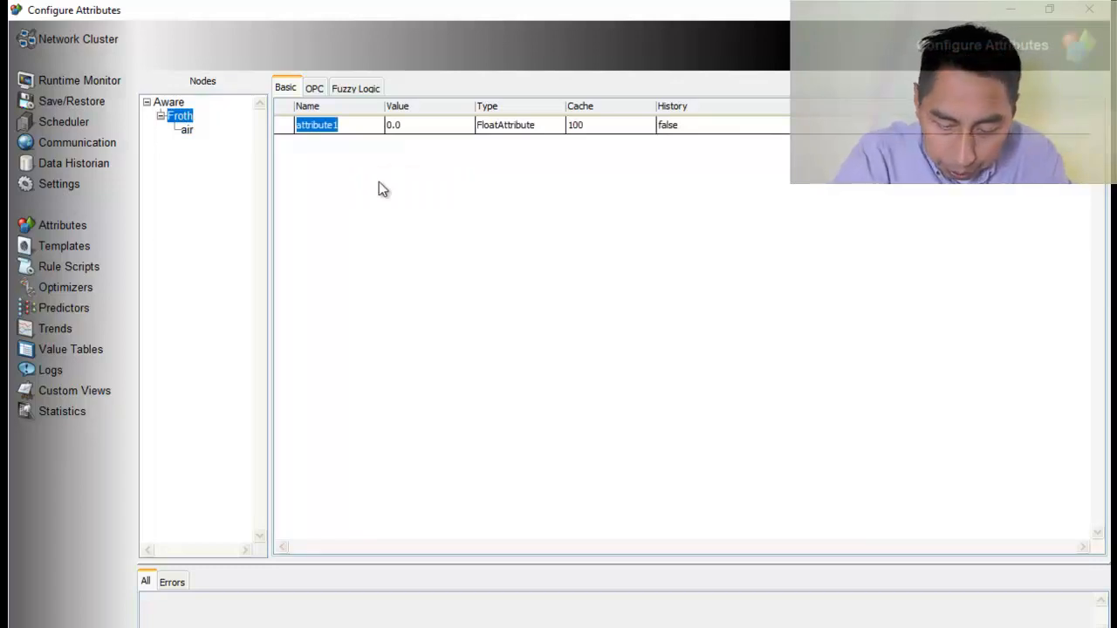
text(fv)
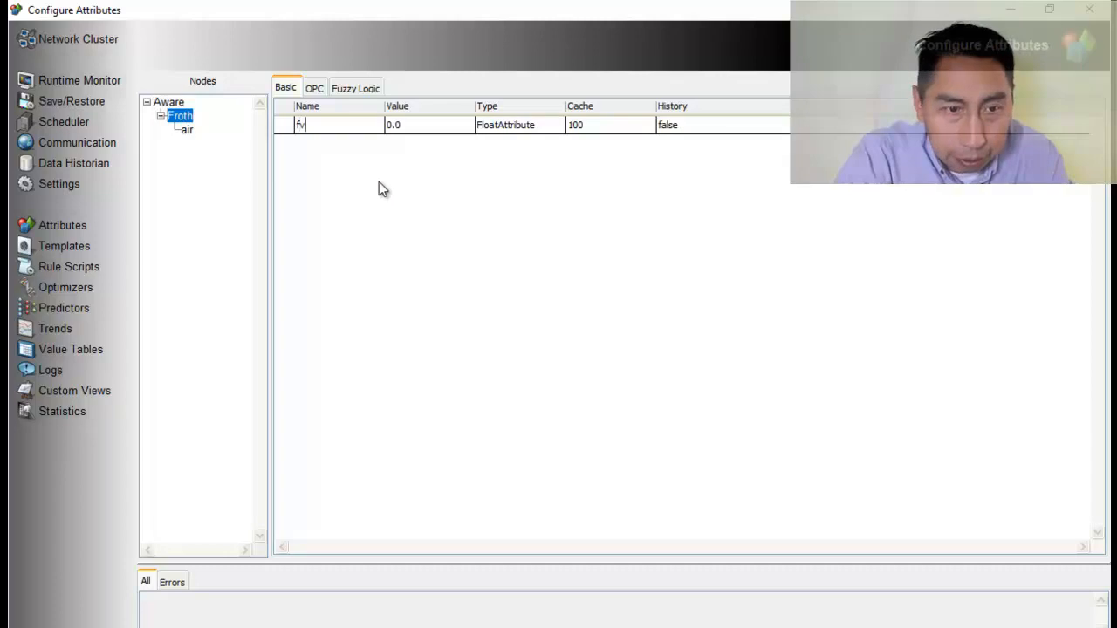
text(PV)
key(Return)
Add a second attribute to the Froth node and name it fvSP
right_click(379, 182)
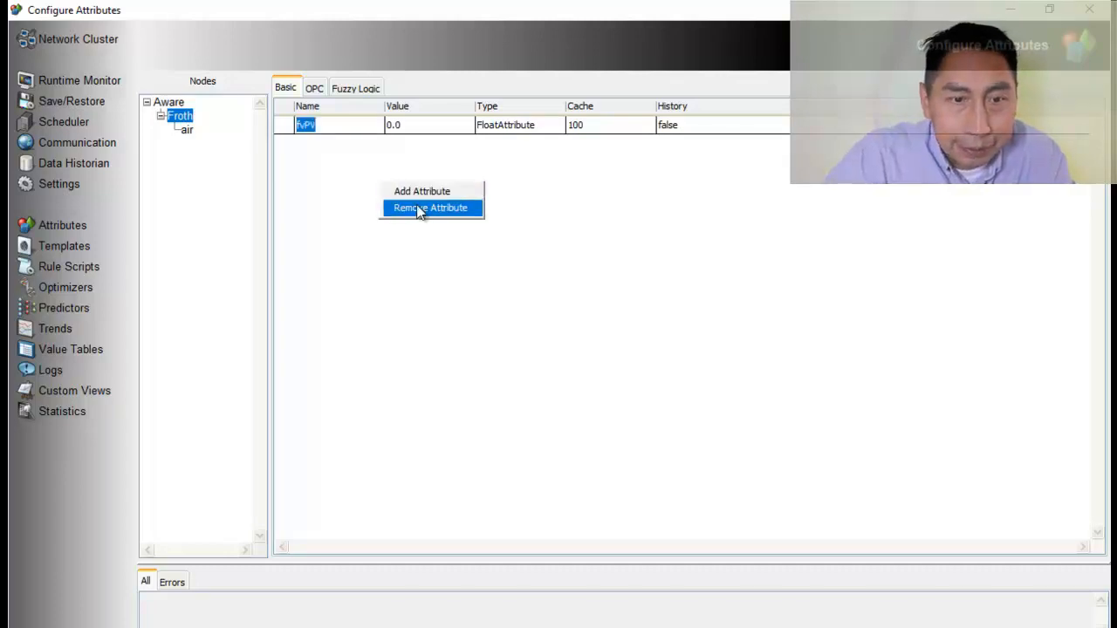
click(420, 194)
text(f)
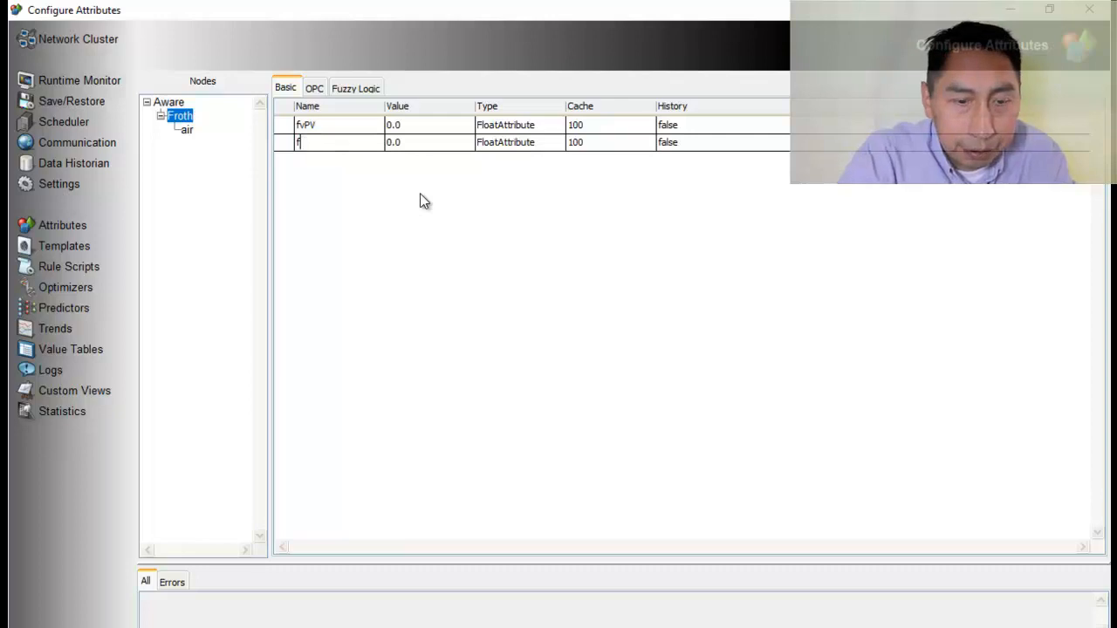
text(vSP)
key(Return)
Add a third attribute to the Froth node and name it delta
right_click(420, 201)
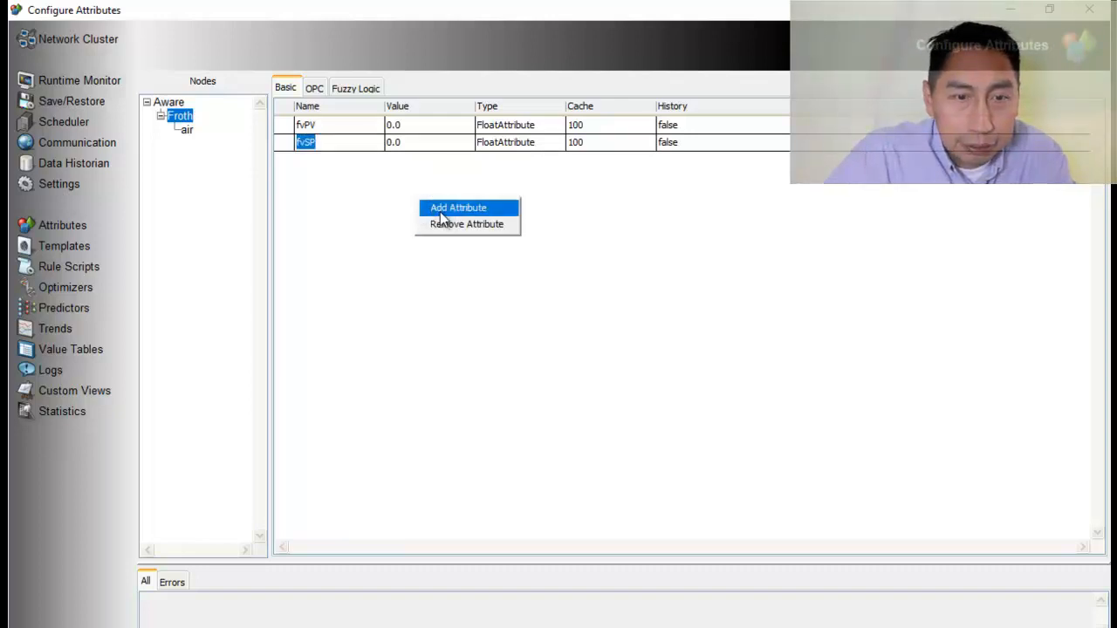
click(440, 211)
text(dleta)
key(BackSpace)
key(BackSpace)
key(BackSpace)
key(BackSpace)
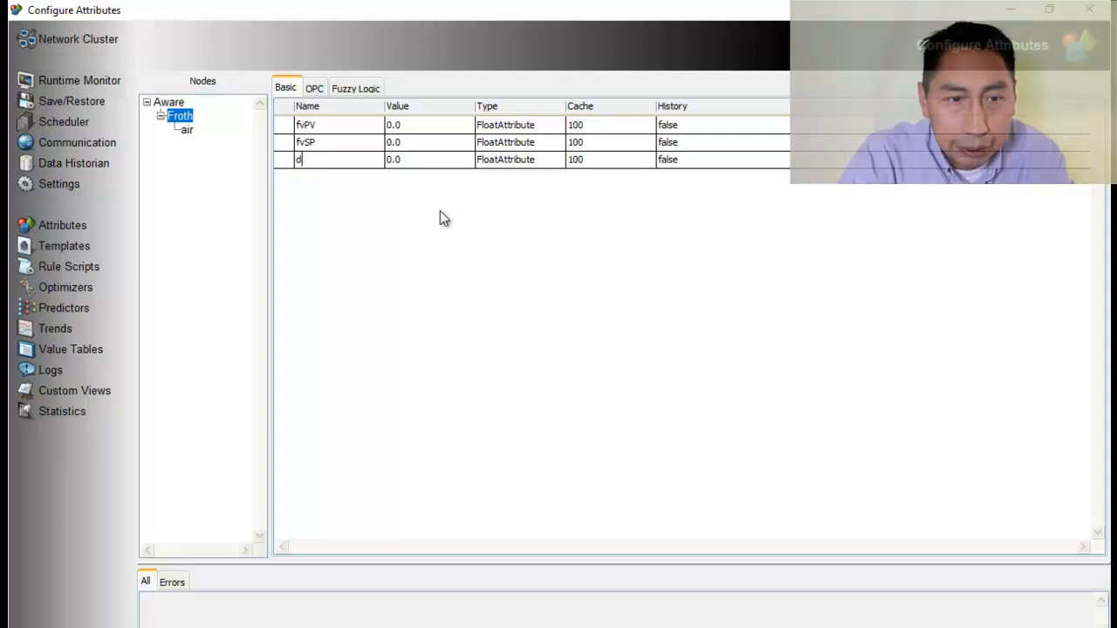
text(elta)
key(Return)
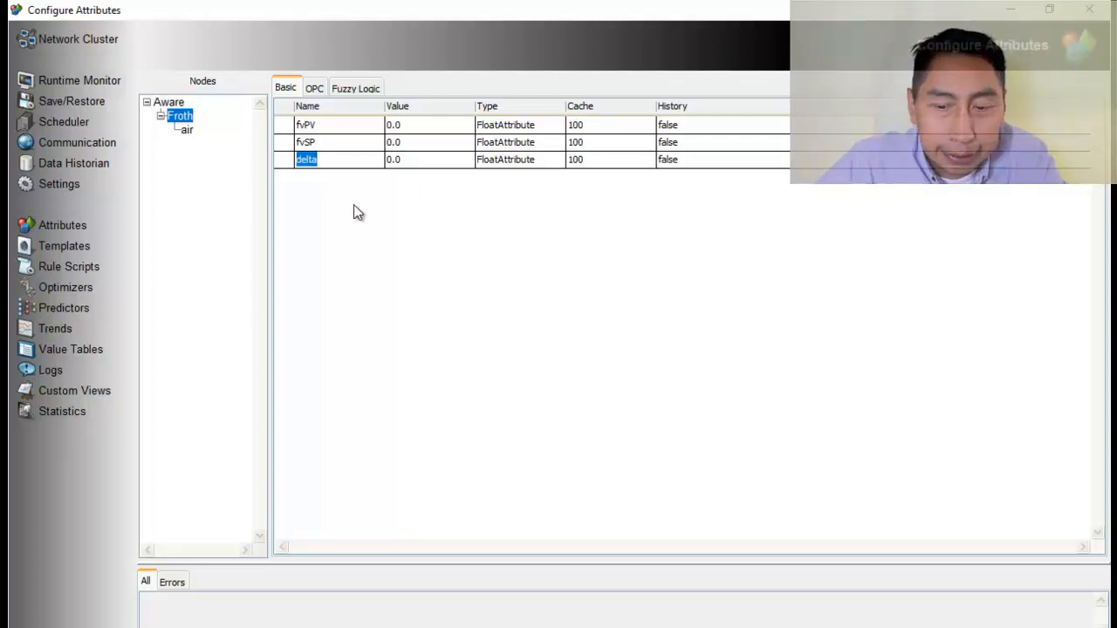
click(341, 157)
double_click(341, 157)
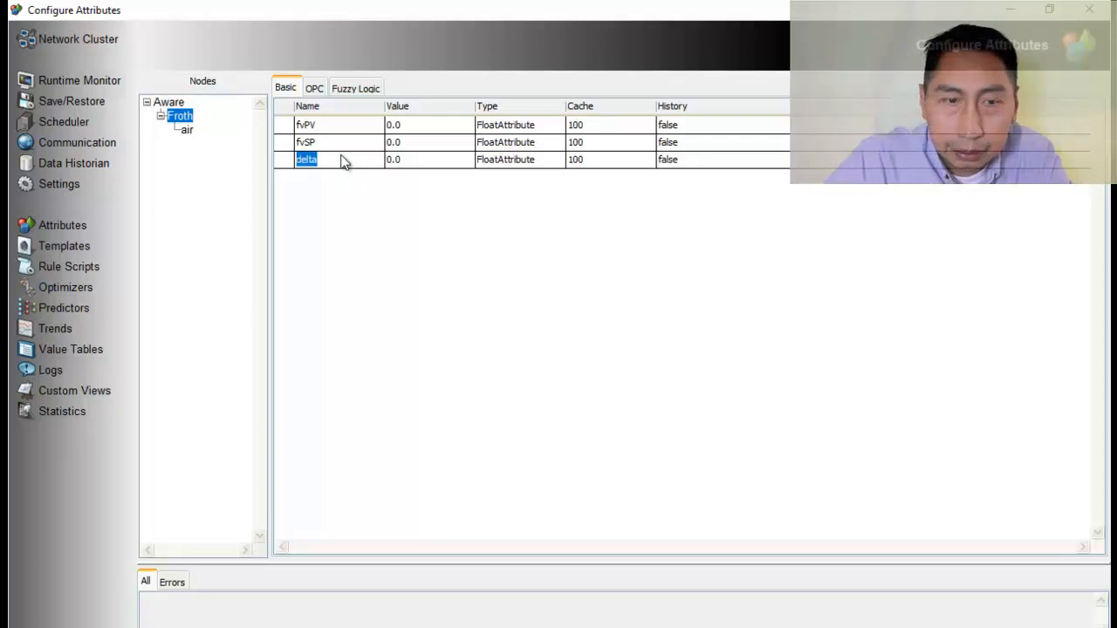
Add an attribute named flow to the air node
click(185, 129)
right_click(331, 151)
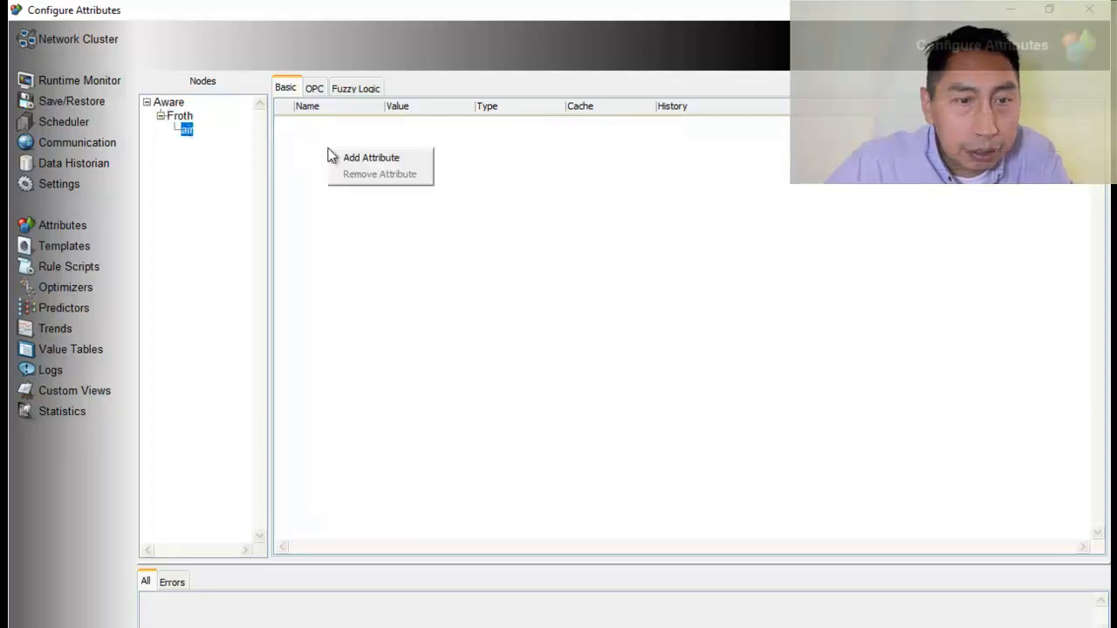
click(346, 162)
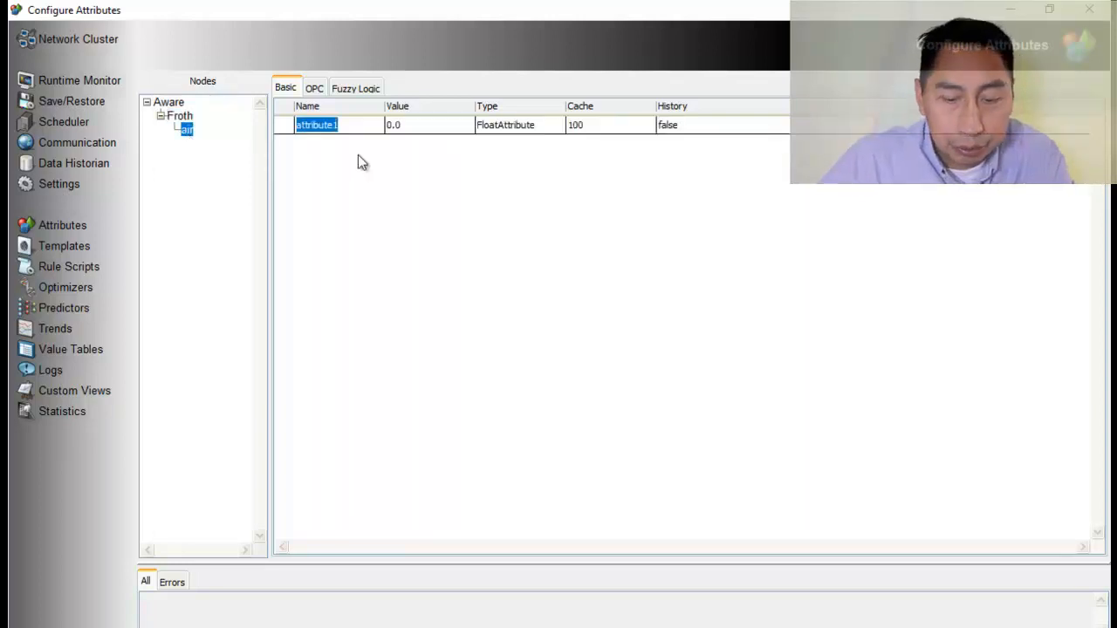
text(flow)
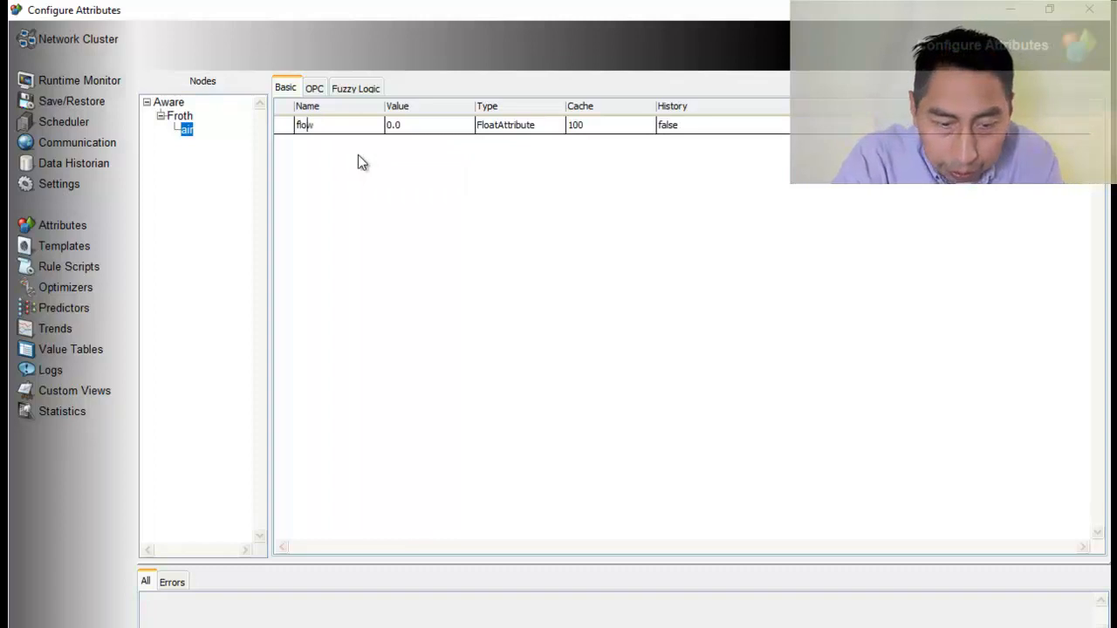
key(Return)
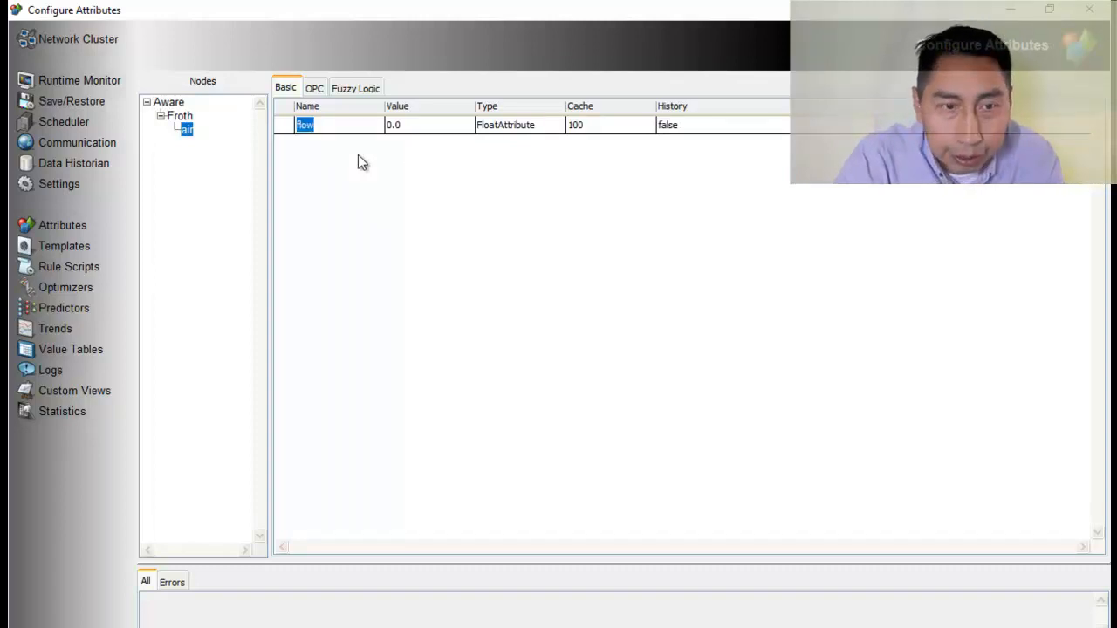
Add a fuzzy set named low to the Froth node's fvPV attribute
click(180, 116)
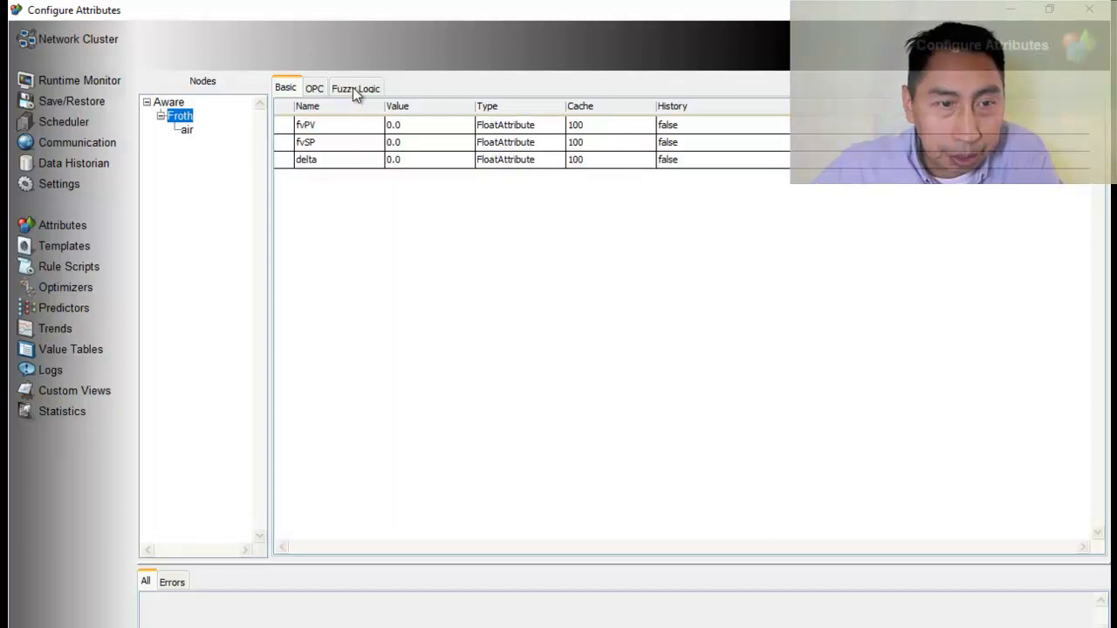
click(353, 89)
click(320, 127)
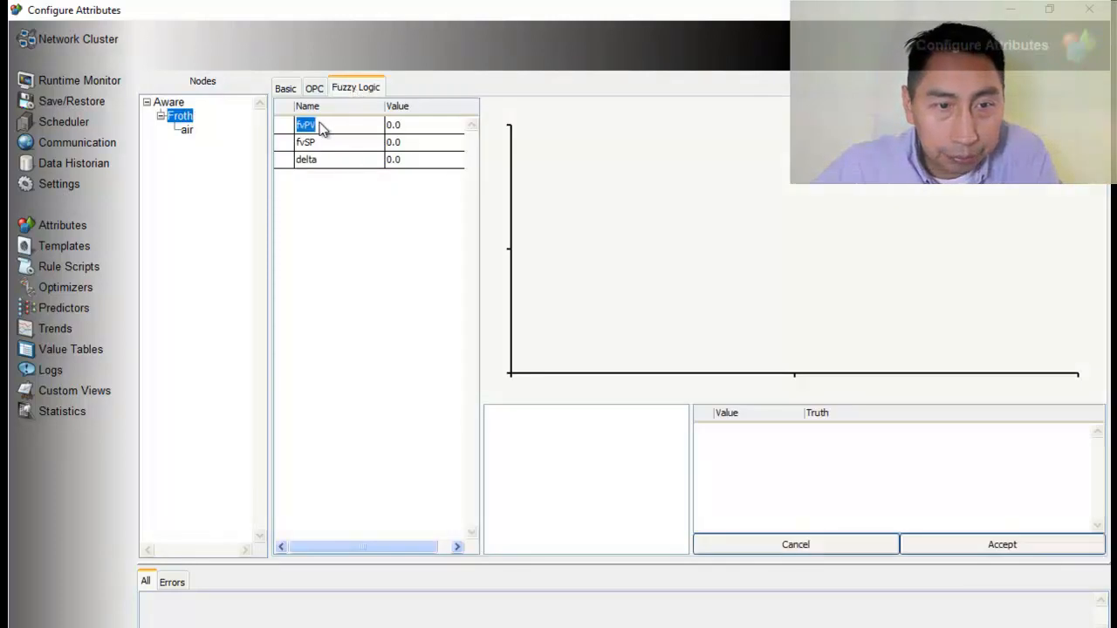
right_click(546, 449)
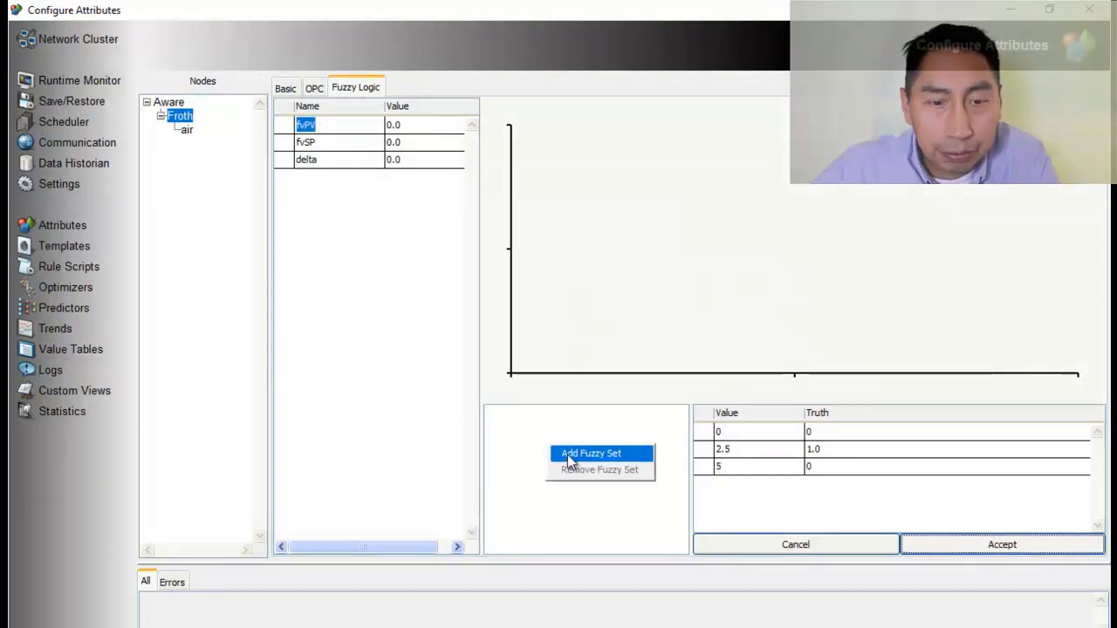
click(567, 454)
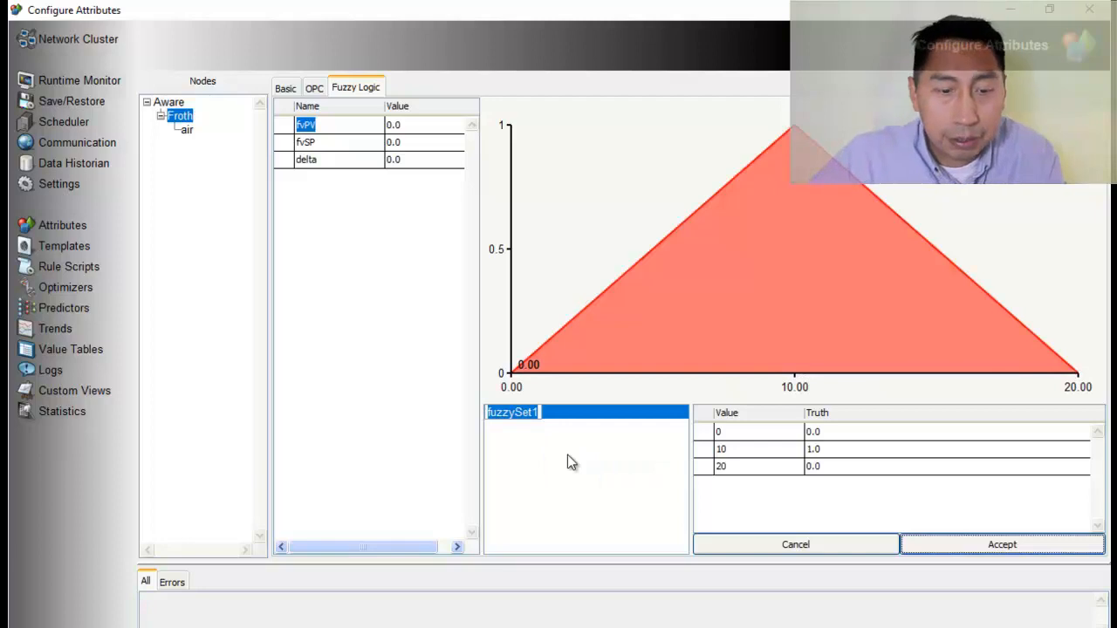
text(low)
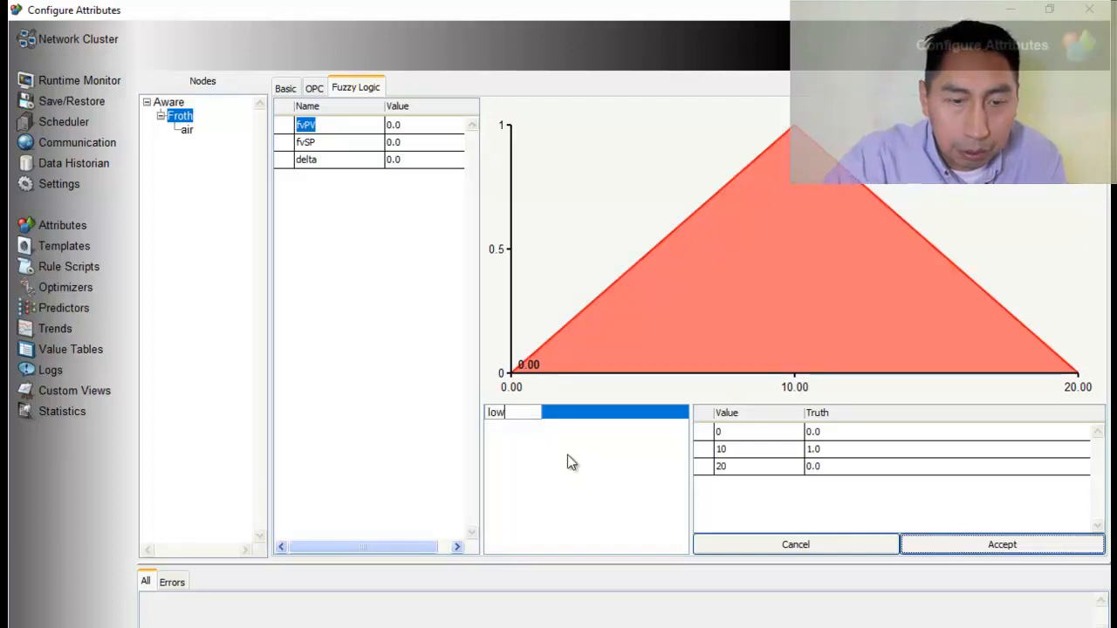
key(Return)
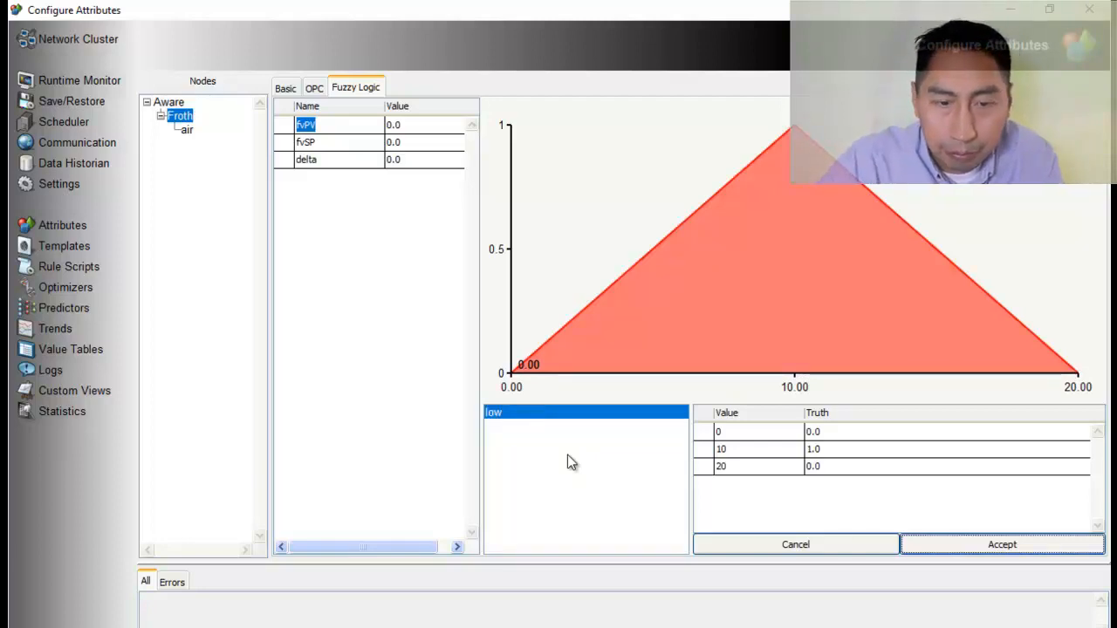
Set the low fuzzy set's peak value to 2.5 and its upper end value to 5
double_click(729, 433)
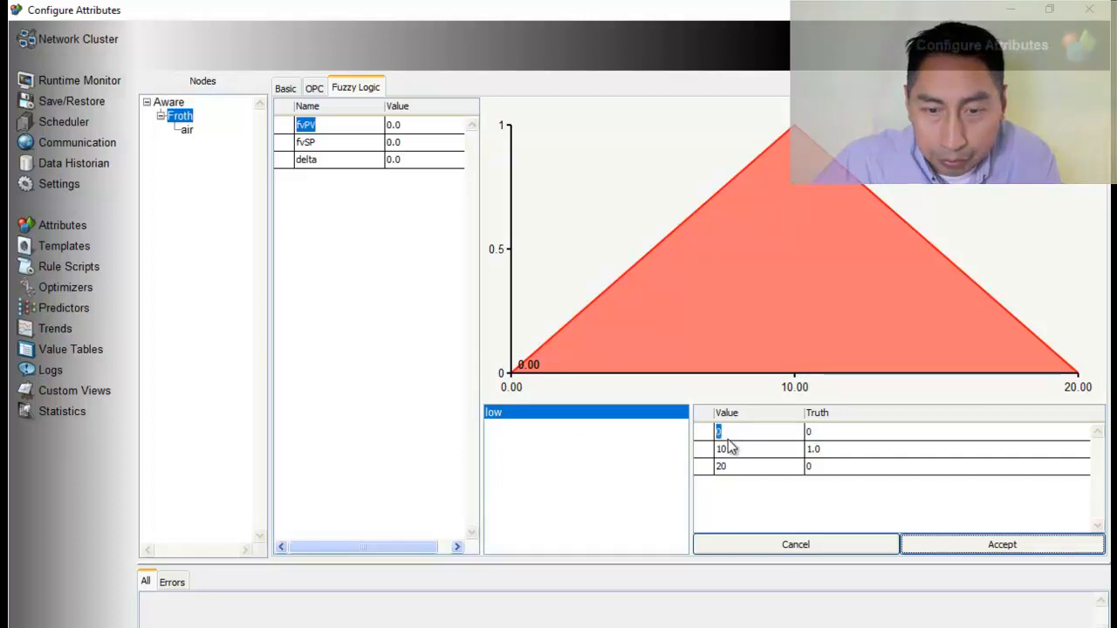
double_click(729, 448)
text(2.5)
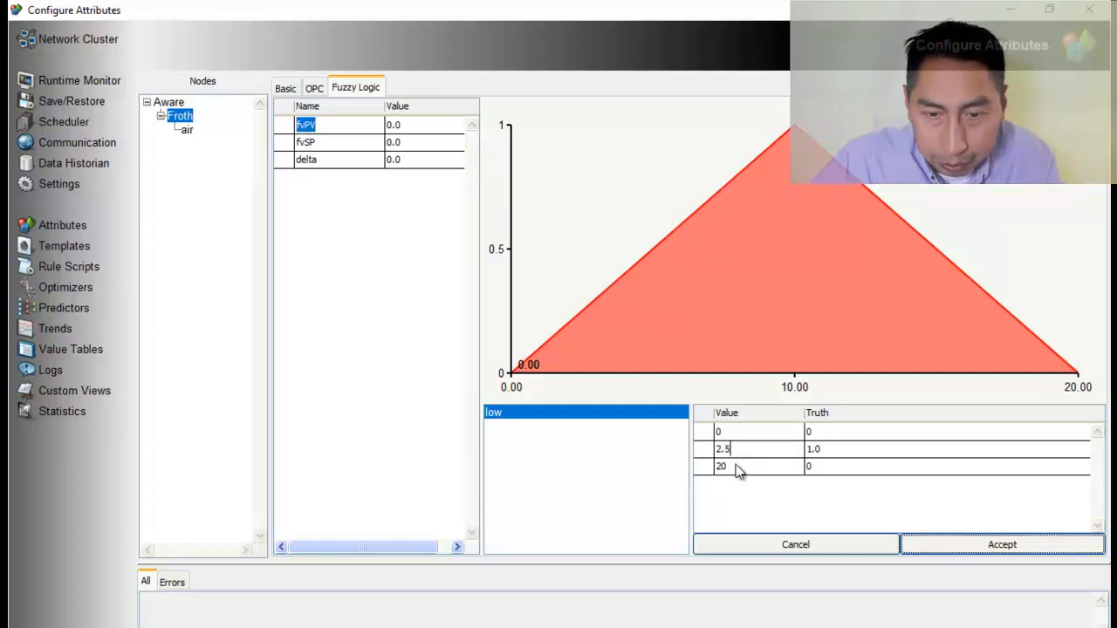
click(735, 465)
double_click(736, 468)
text(5)
key(Return)
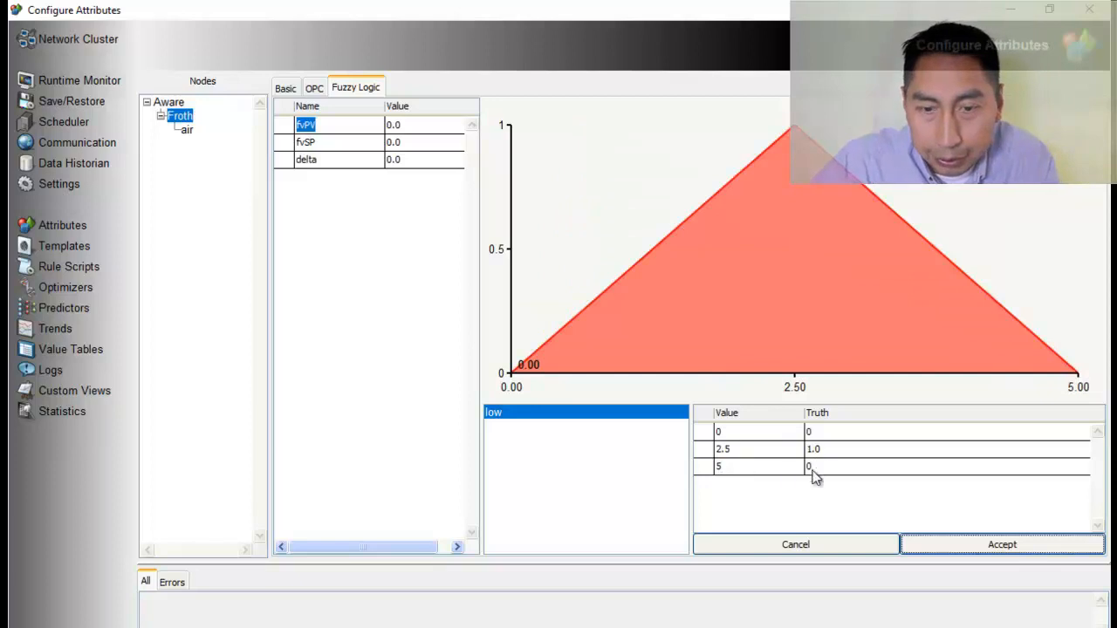
Add a second fuzzy set named medium to the fvPV attribute
right_click(570, 451)
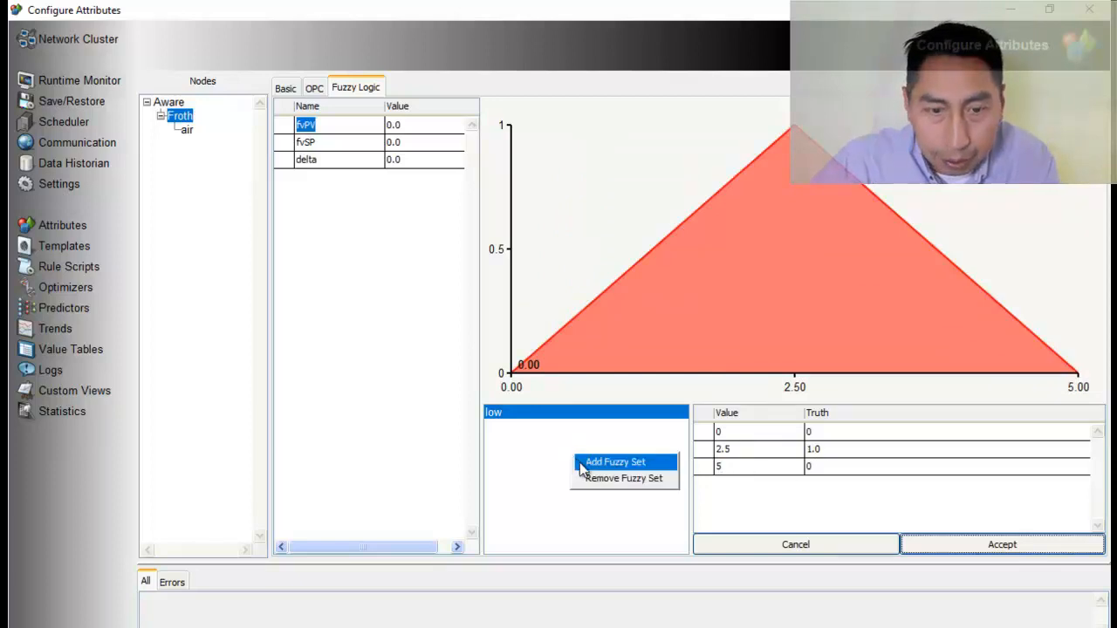
click(588, 462)
text(medium)
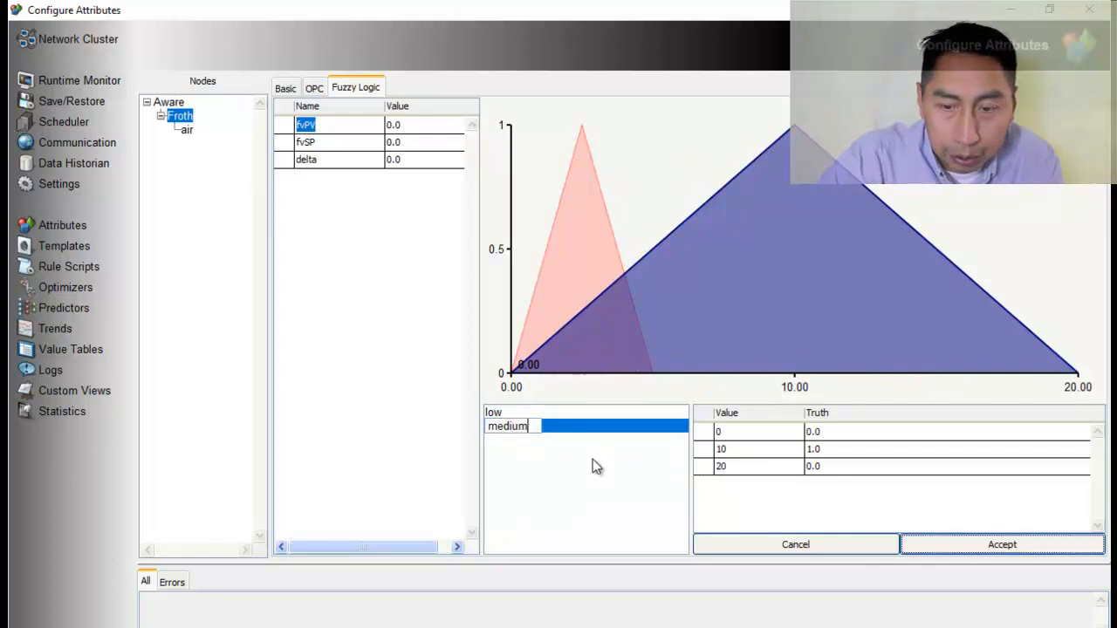
key(Return)
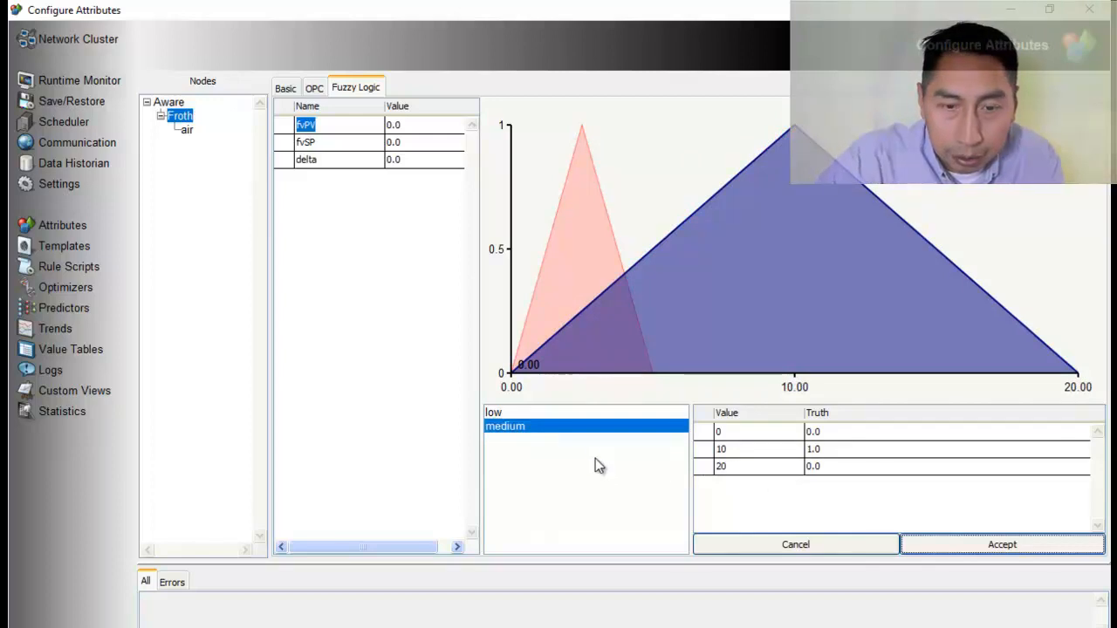
Set the medium fuzzy set's three point values to 3, 6.5 and 10
double_click(731, 434)
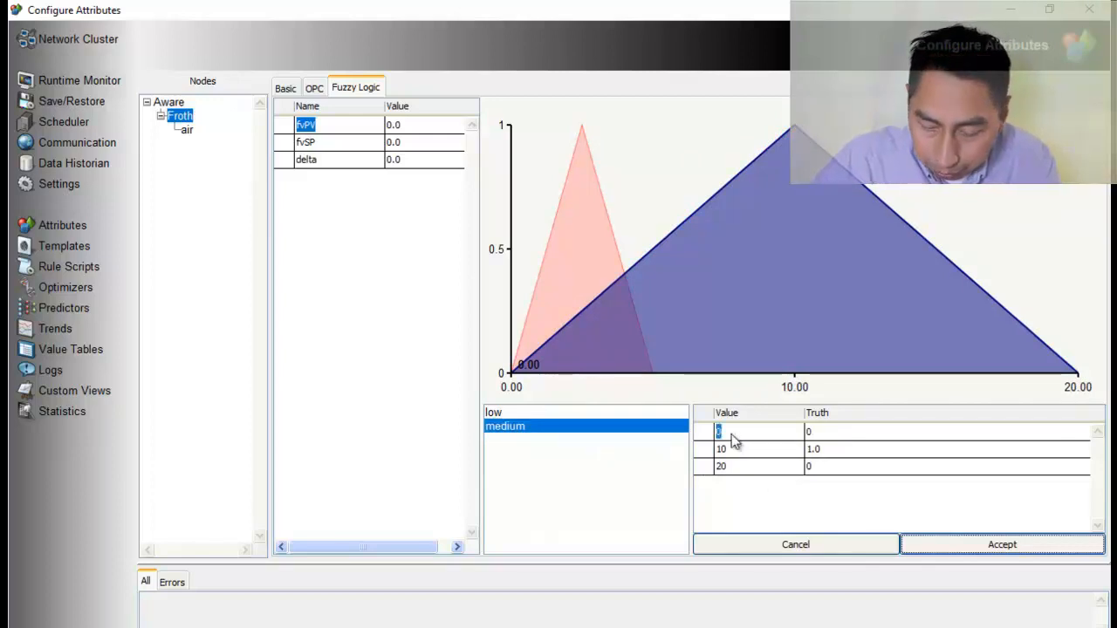
text(3)
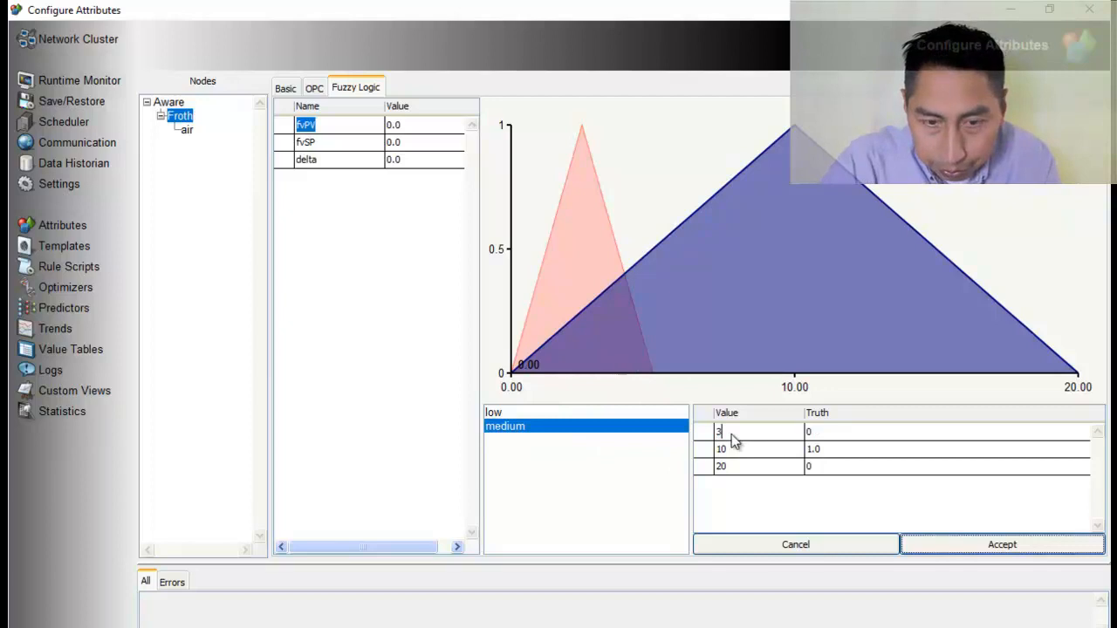
key(Return)
double_click(728, 450)
text(6.)
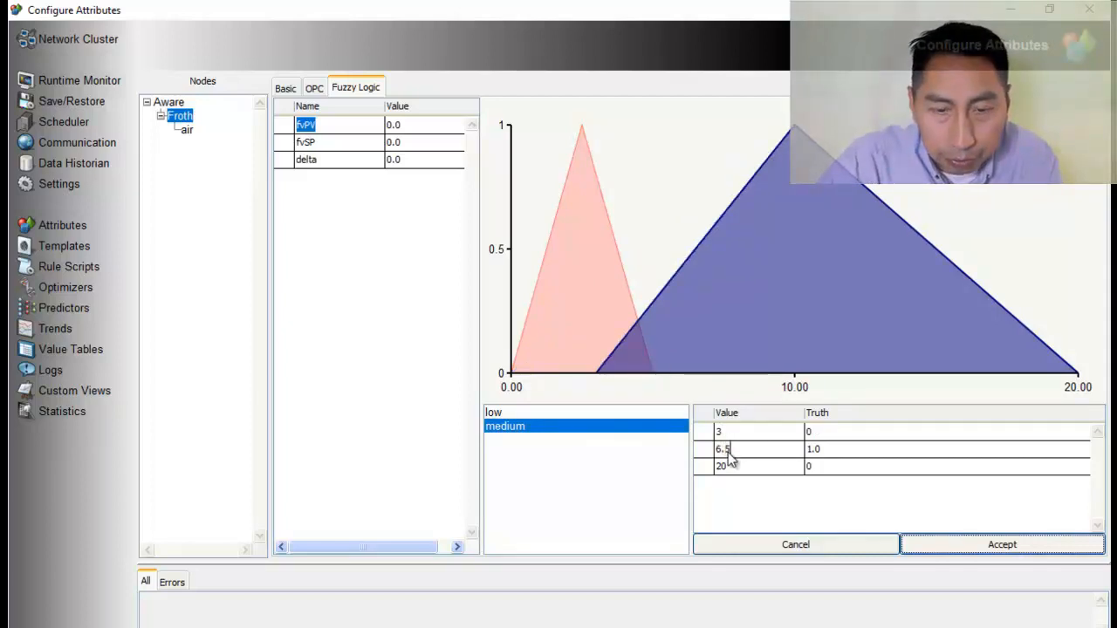
text(5)
key(Return)
double_click(733, 467)
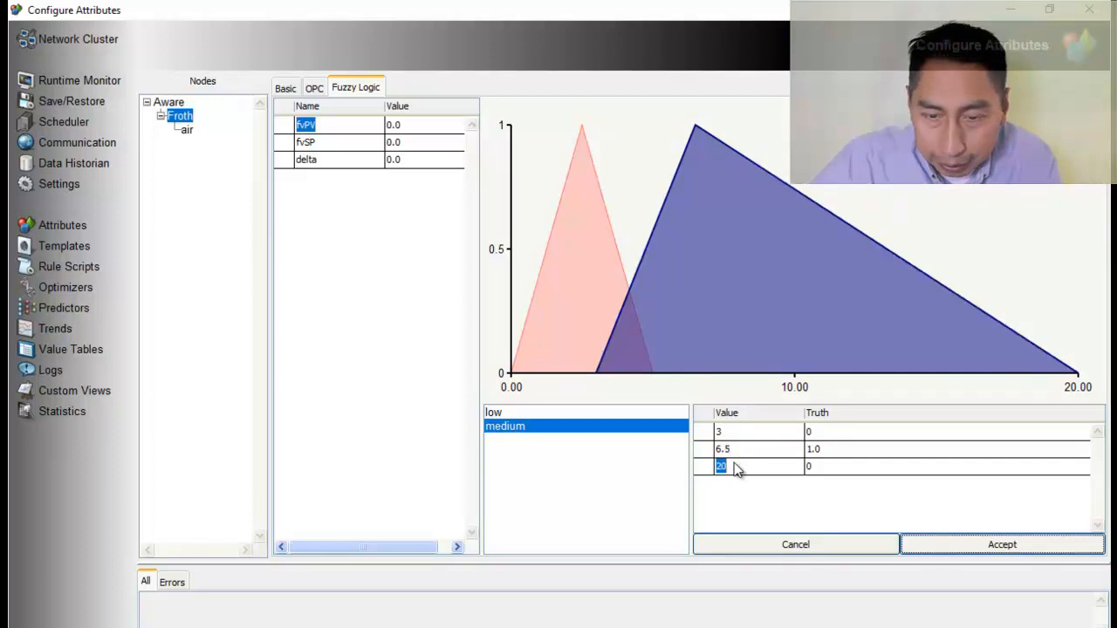
text(10)
key(Return)
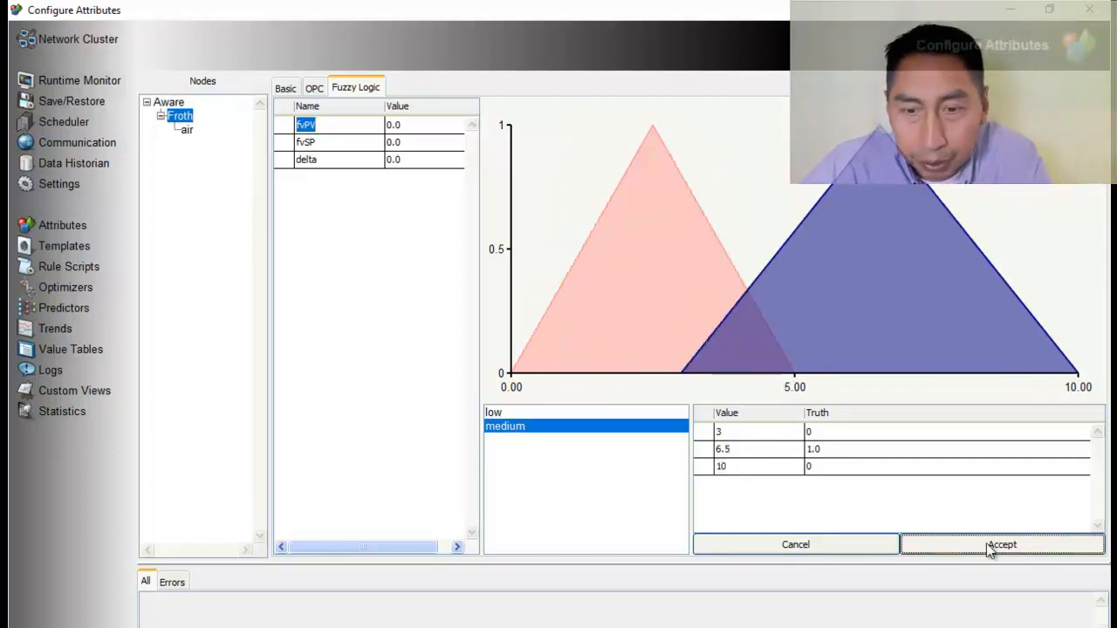
Add a third fuzzy set named high to the fvPV attribute
right_click(522, 473)
click(550, 483)
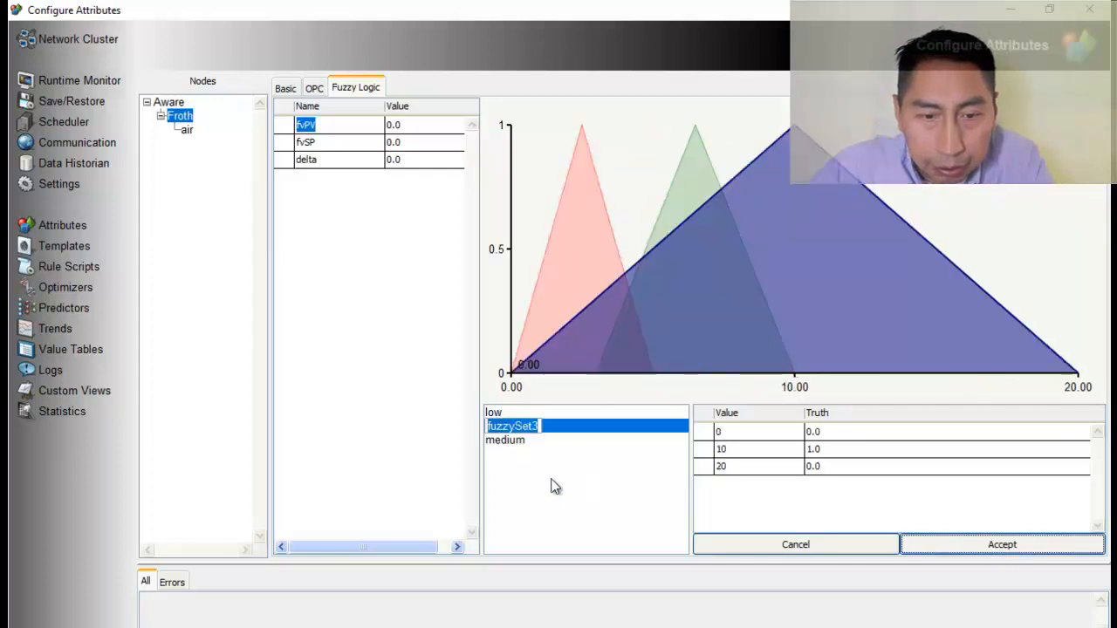
text(high)
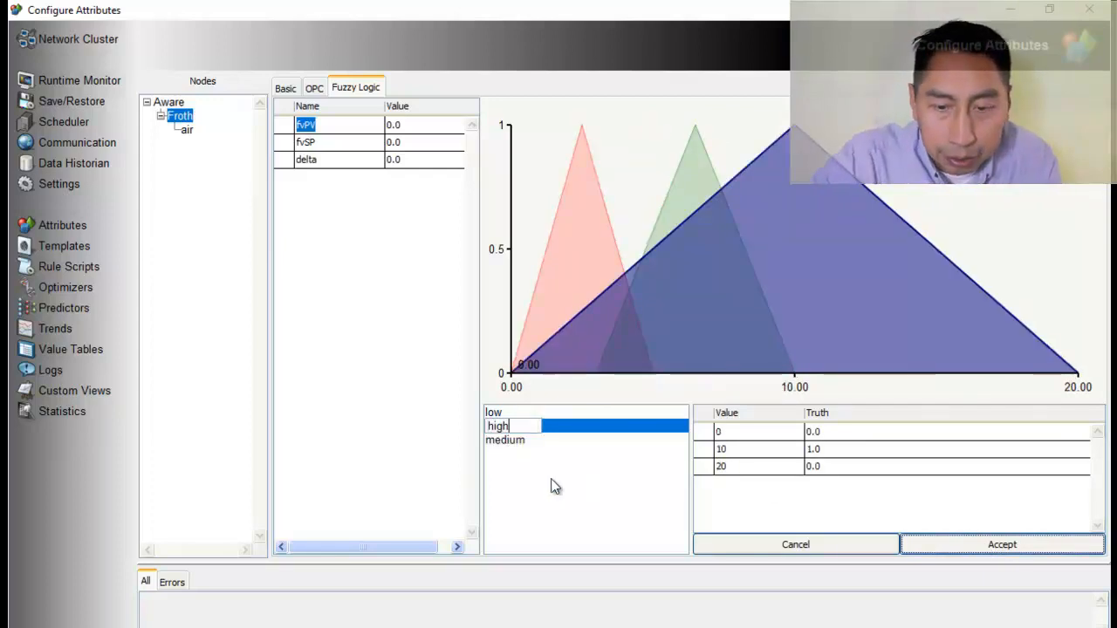
key(Return)
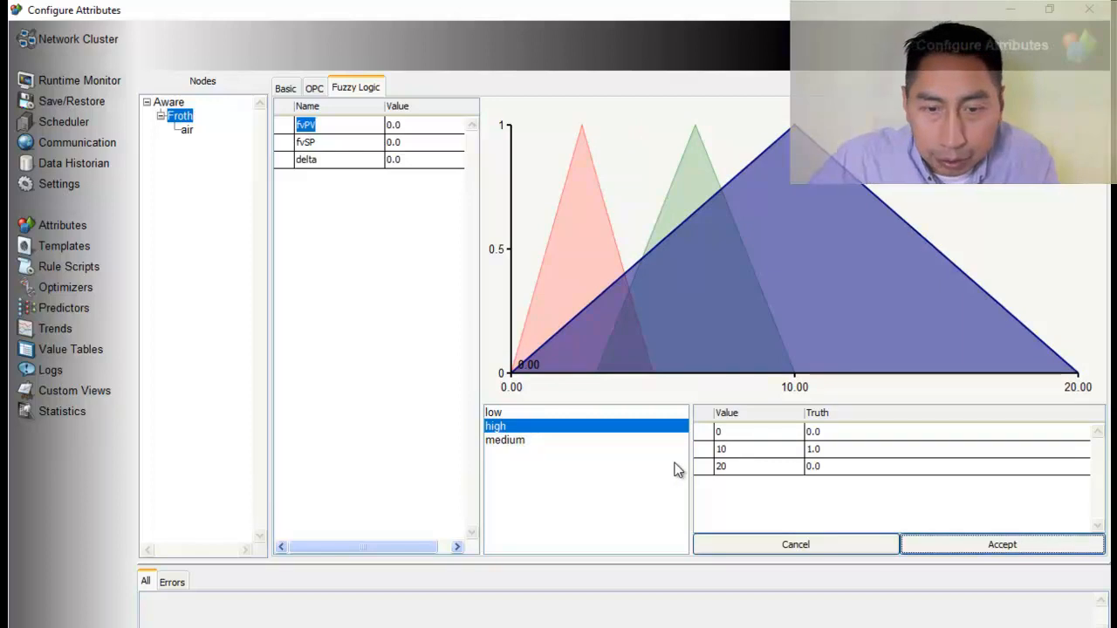
Set the three point values of the fvPV attribute's high fuzzy set to 7, 13.5 and 20
double_click(732, 438)
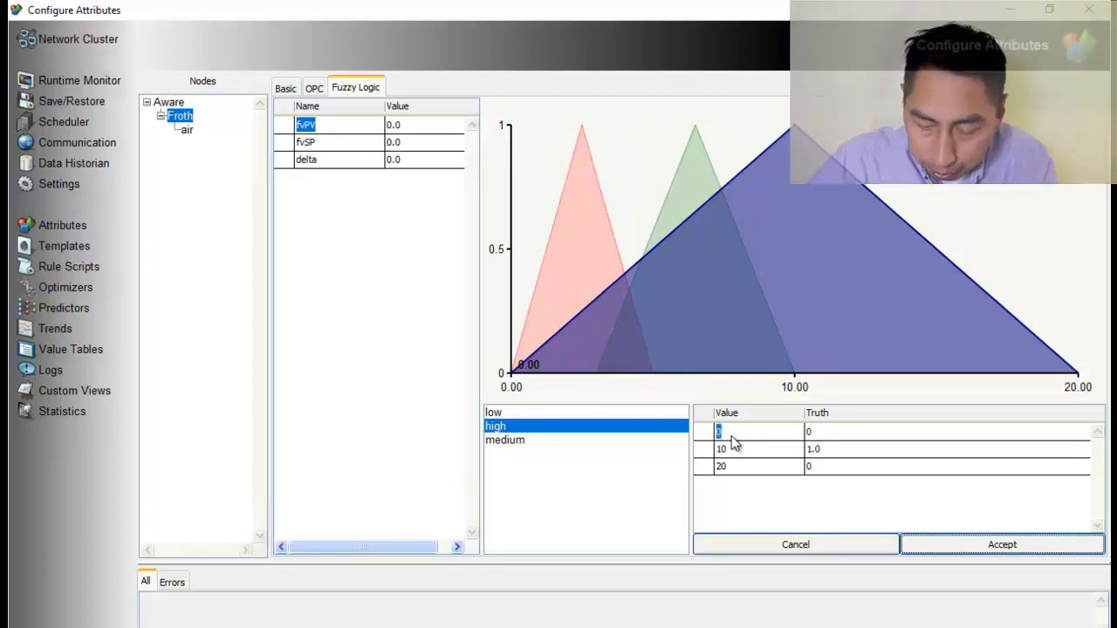
text(7)
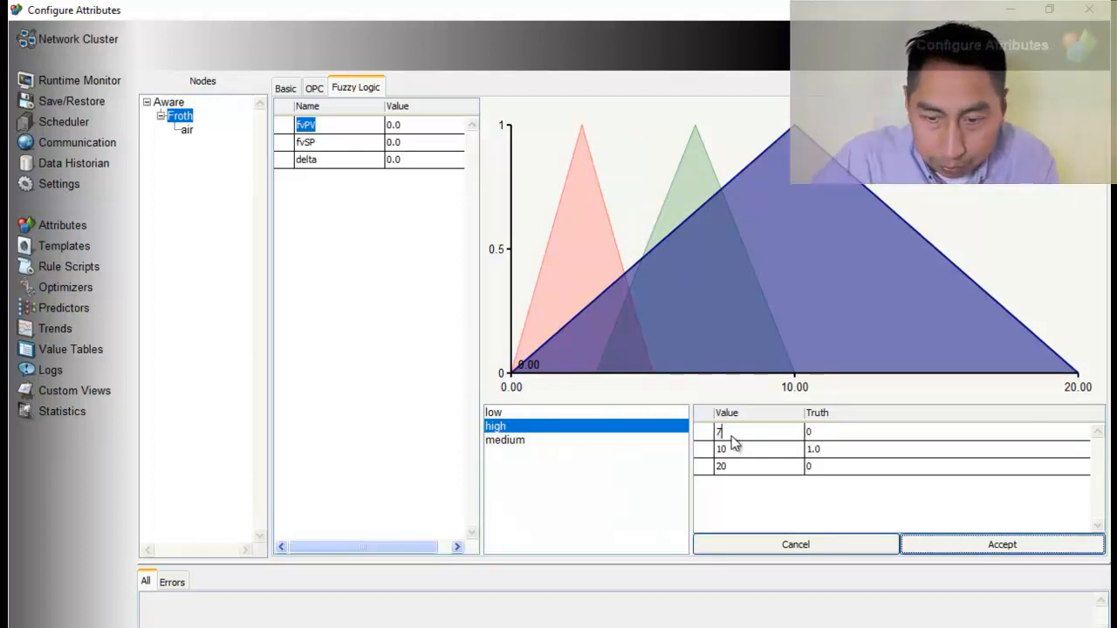
key(Return)
double_click(733, 450)
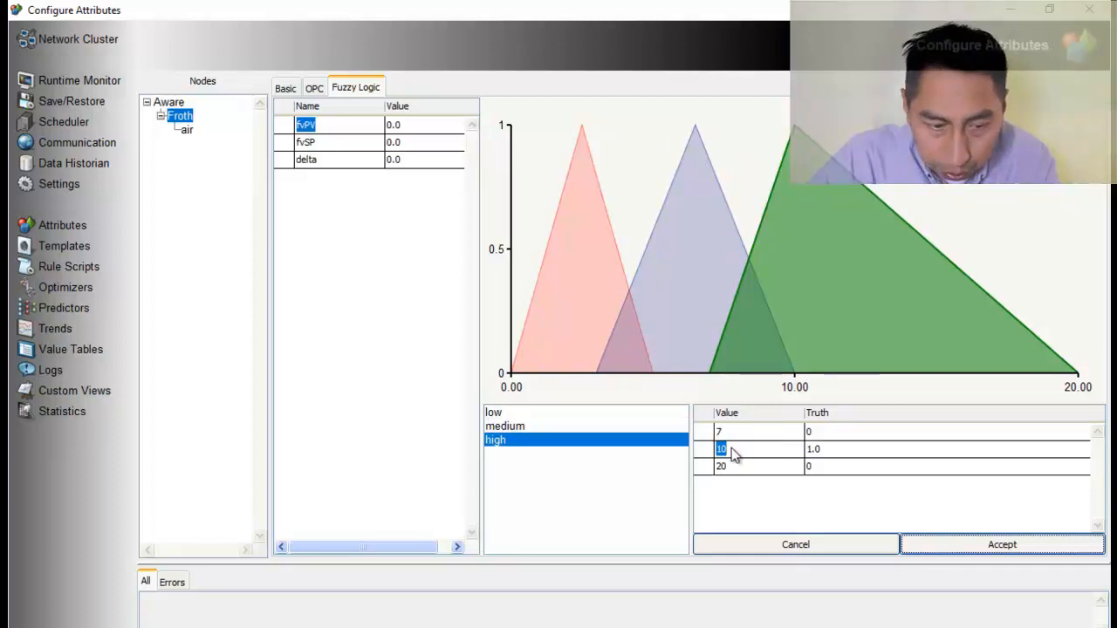
text(13.5)
key(Return)
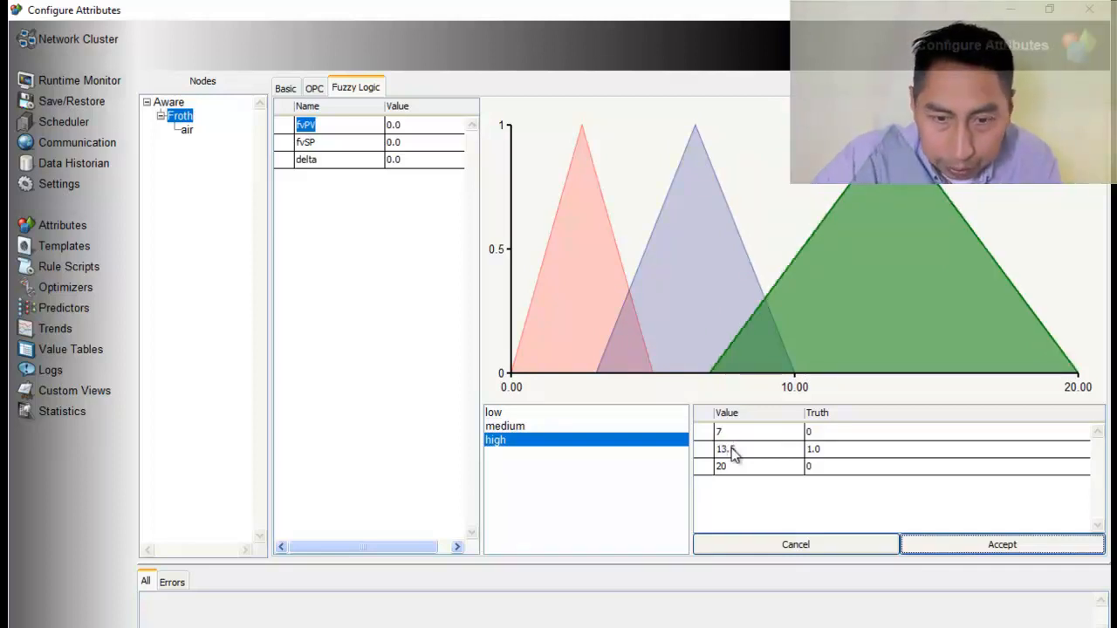
double_click(733, 468)
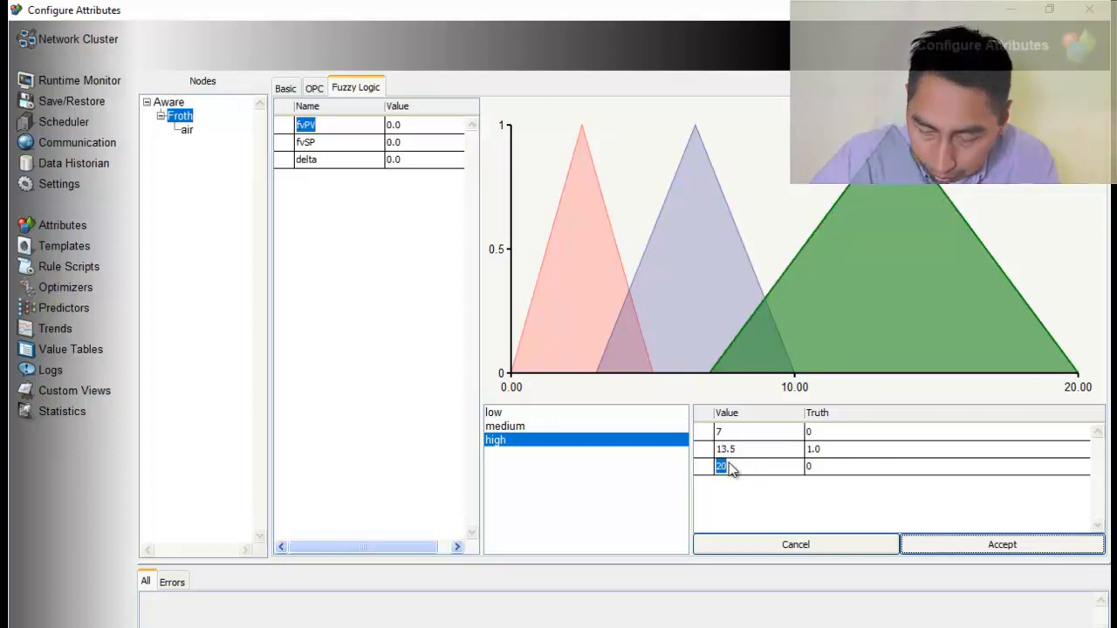
click(731, 469)
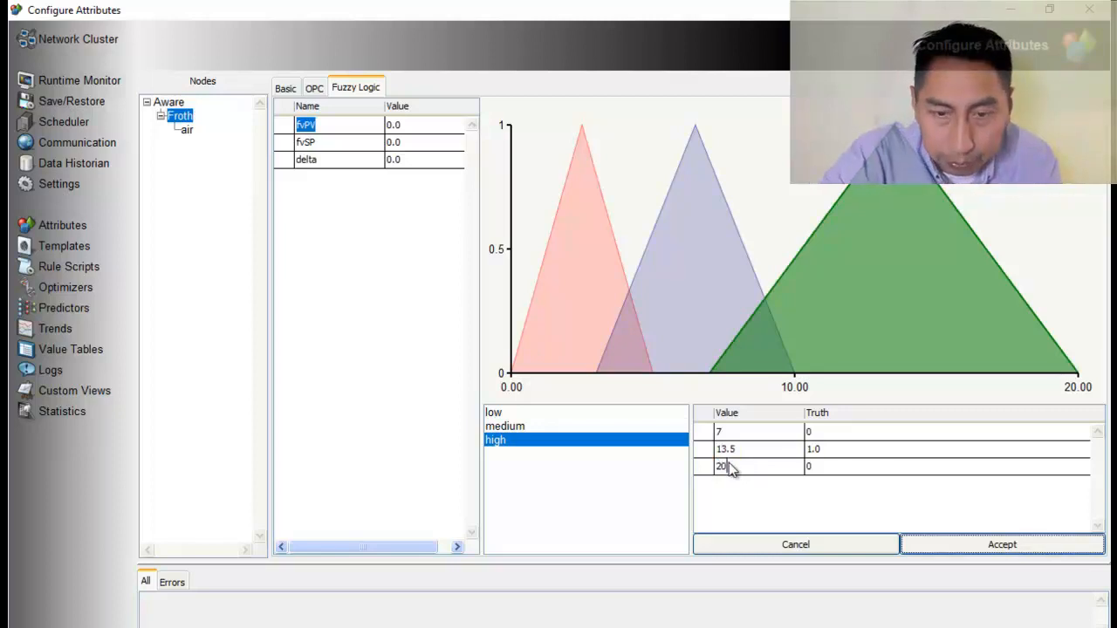
key(Return)
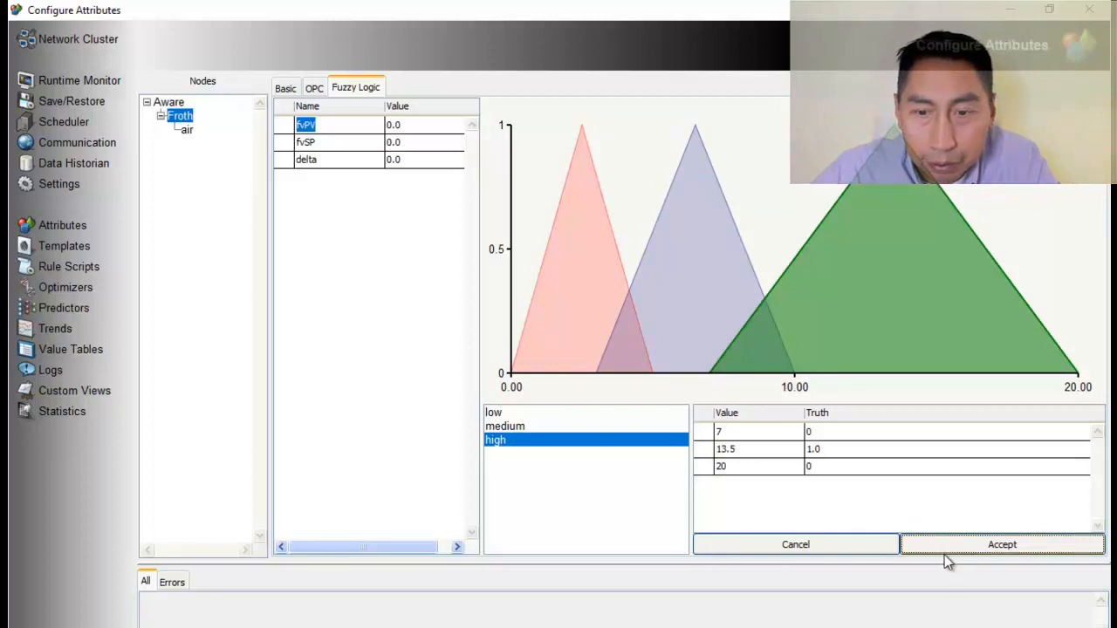
Add a fuzzy set named low to the flow attribute of the air node
click(187, 130)
click(307, 127)
right_click(558, 447)
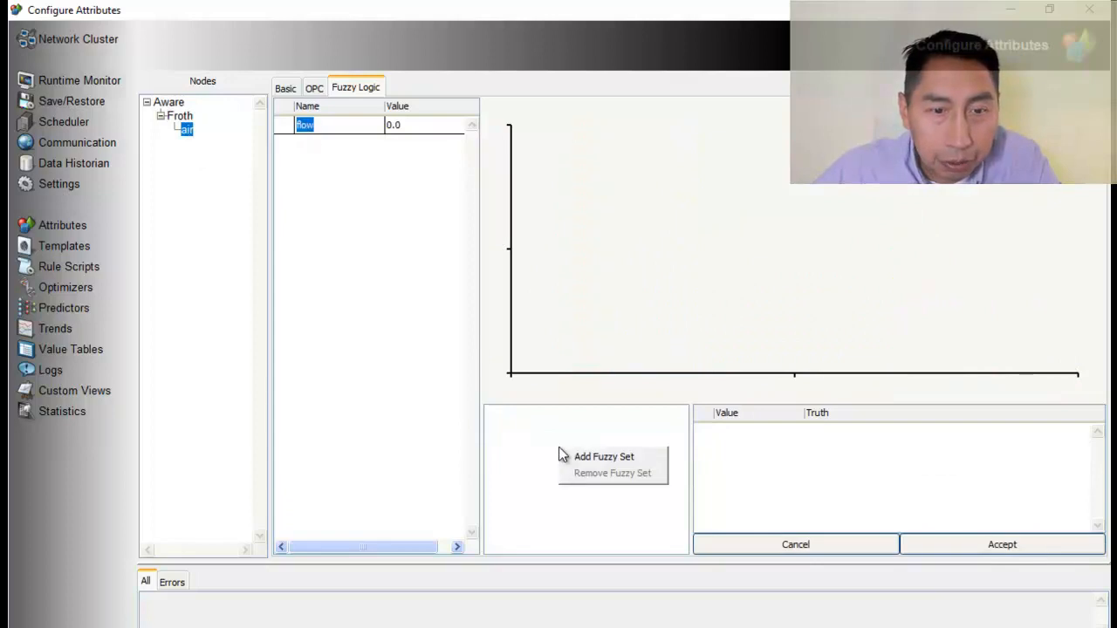
click(600, 457)
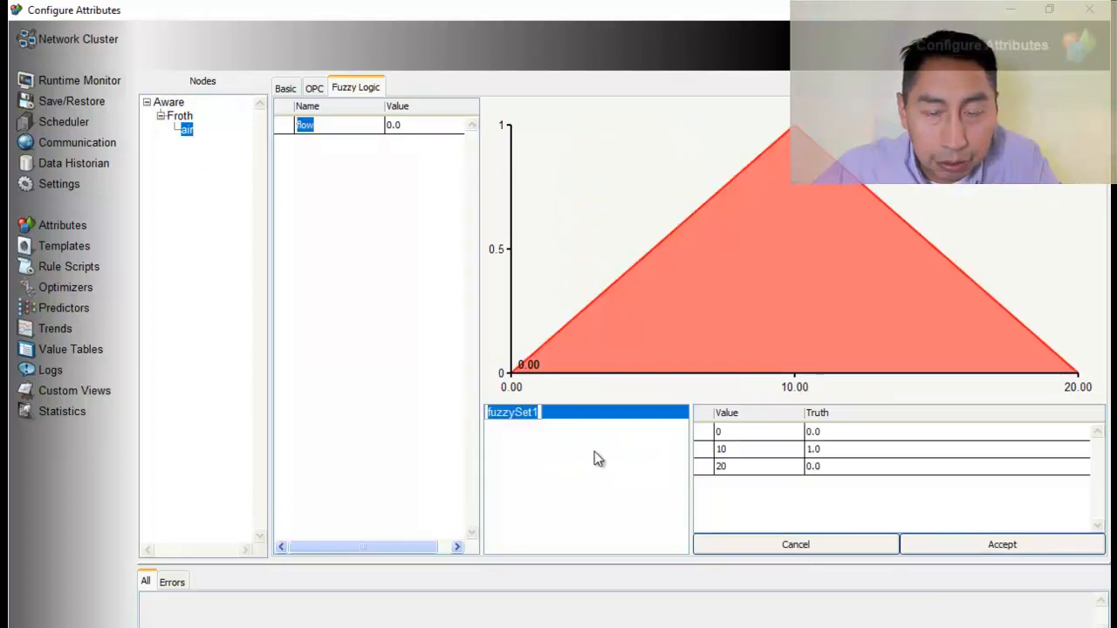
text(low)
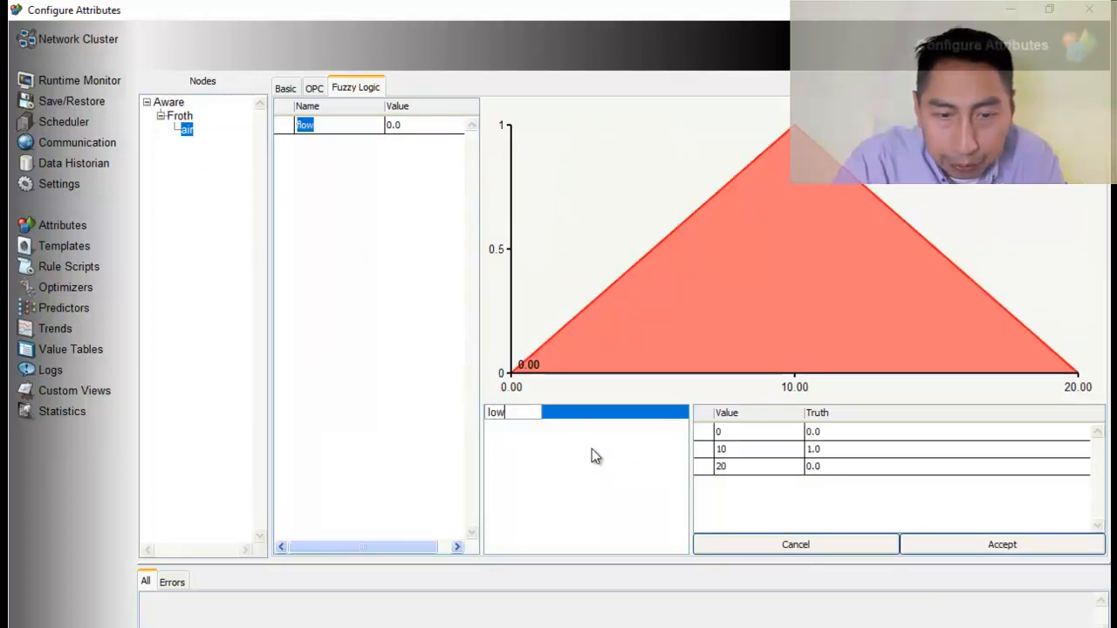
key(Return)
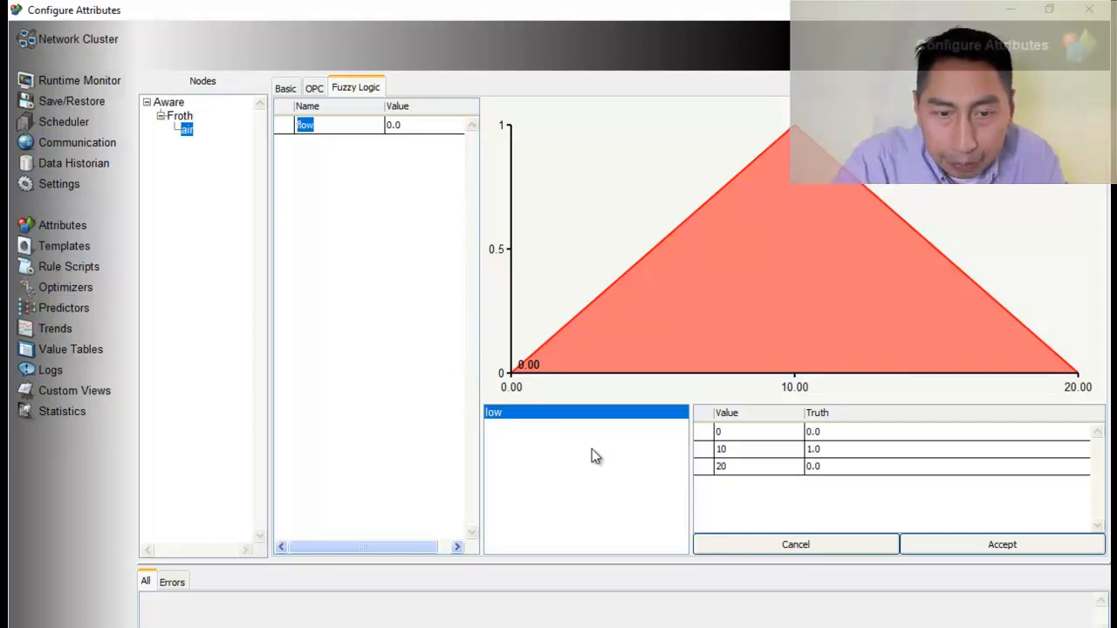
Check the vertices table in the Word document and set the flow attribute's low fuzzy set to peak at 20 and end at 40
double_click(727, 433)
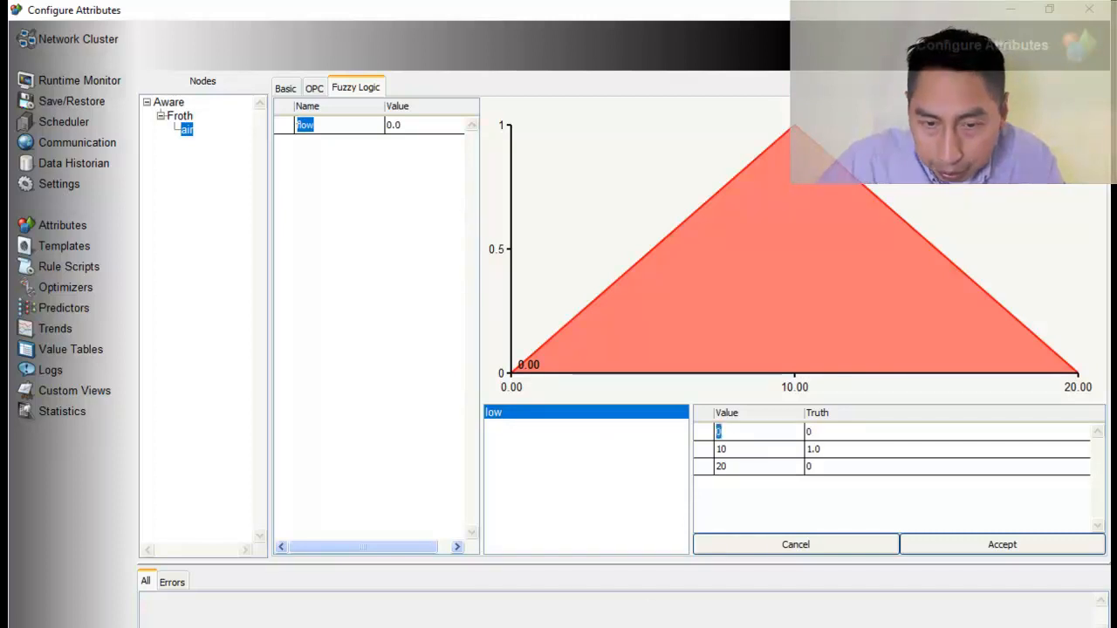
key(alt+Tab)
scroll(442, 553, down, 5)
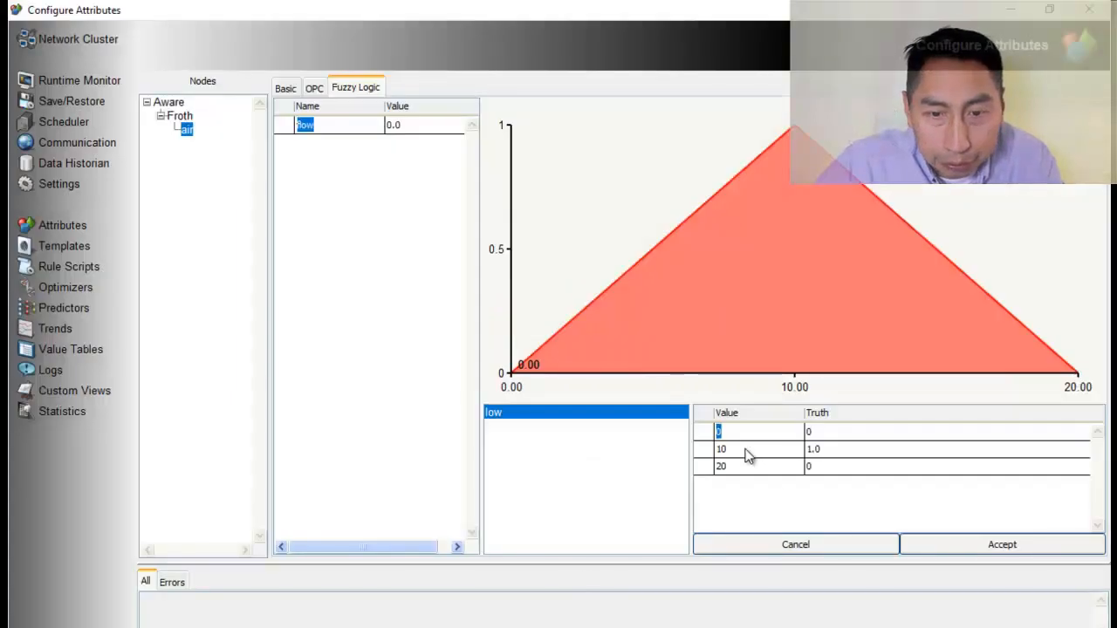
click(743, 452)
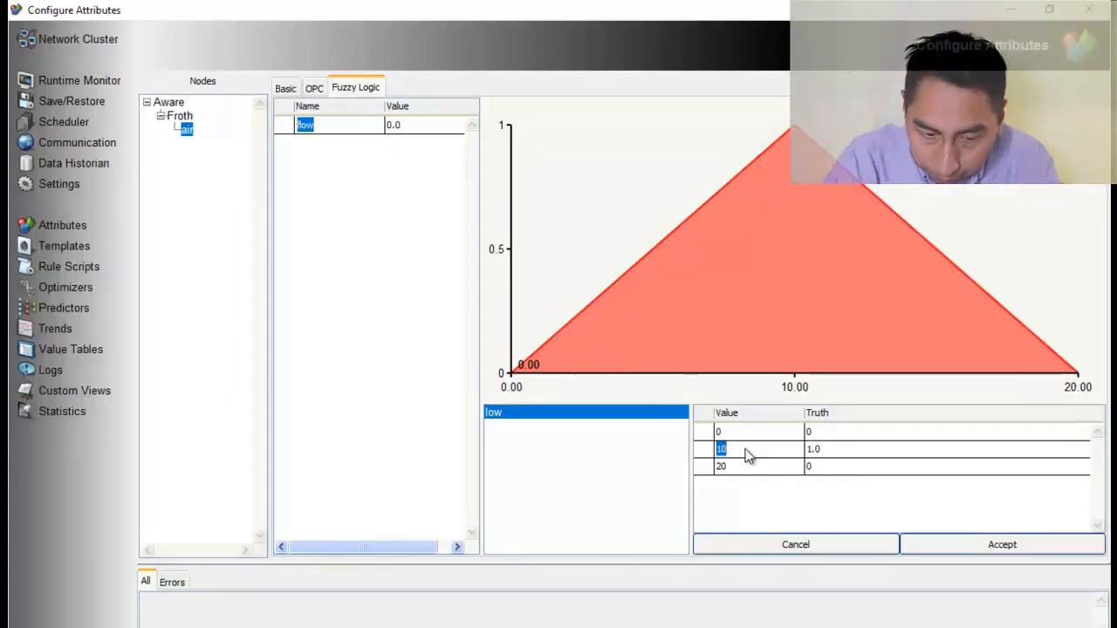
text(20)
key(Return)
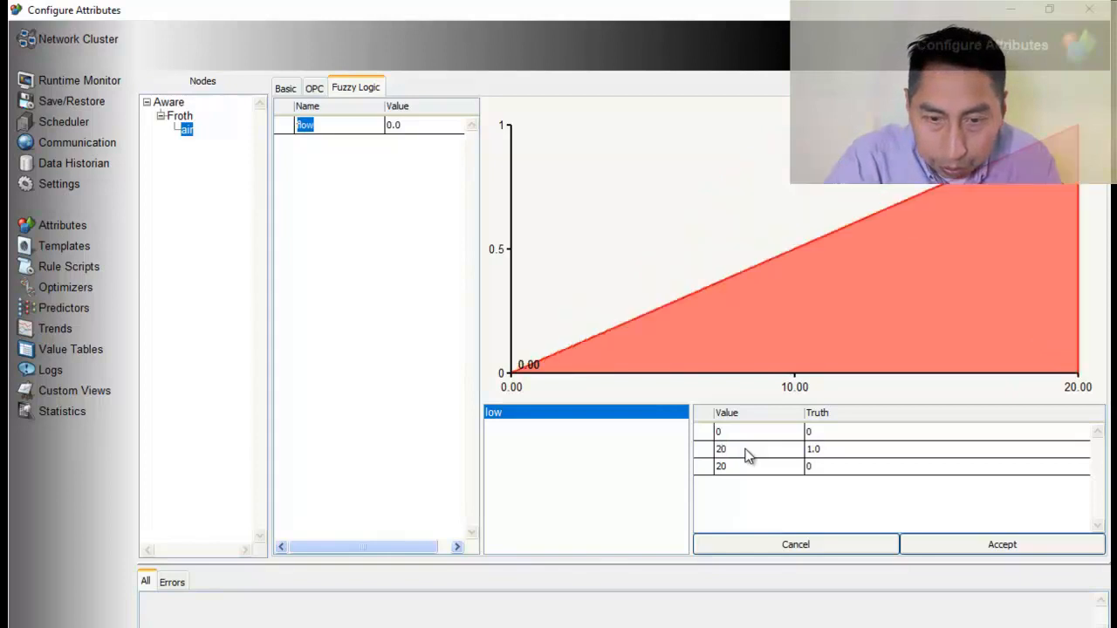
double_click(730, 470)
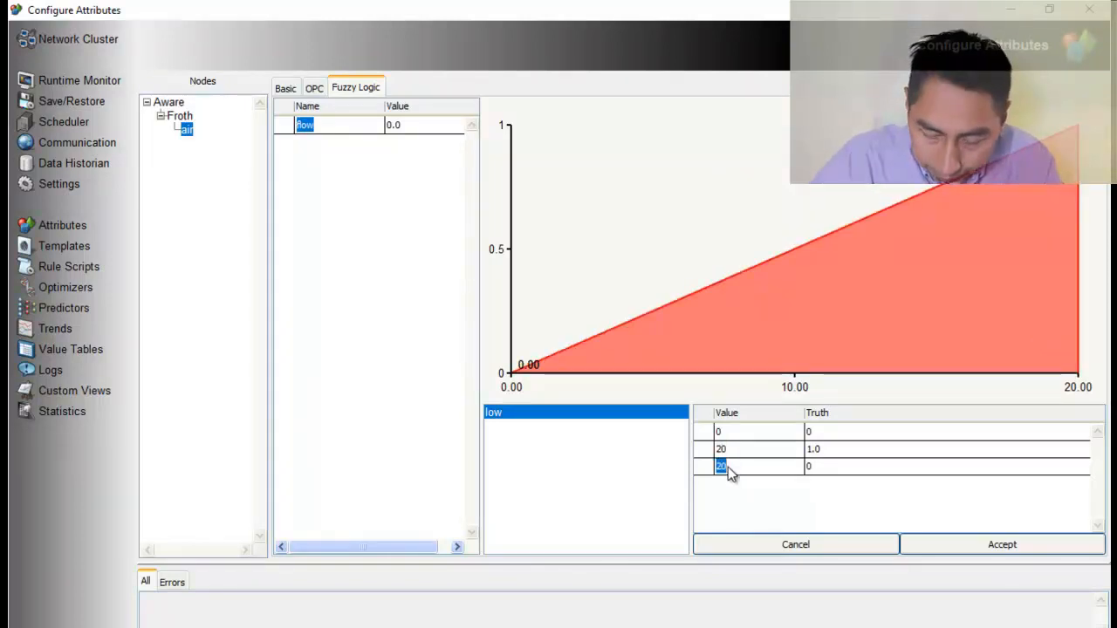
text(40)
key(Return)
Add a second fuzzy set named medium to the air node's flow attribute
right_click(567, 445)
click(583, 452)
text(medium)
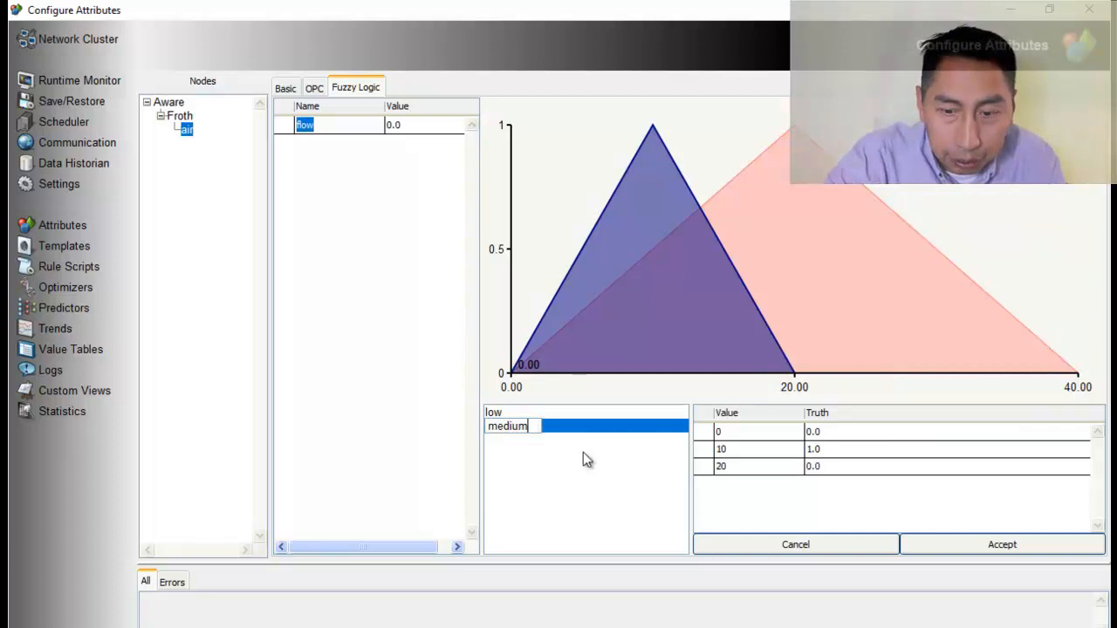
key(Return)
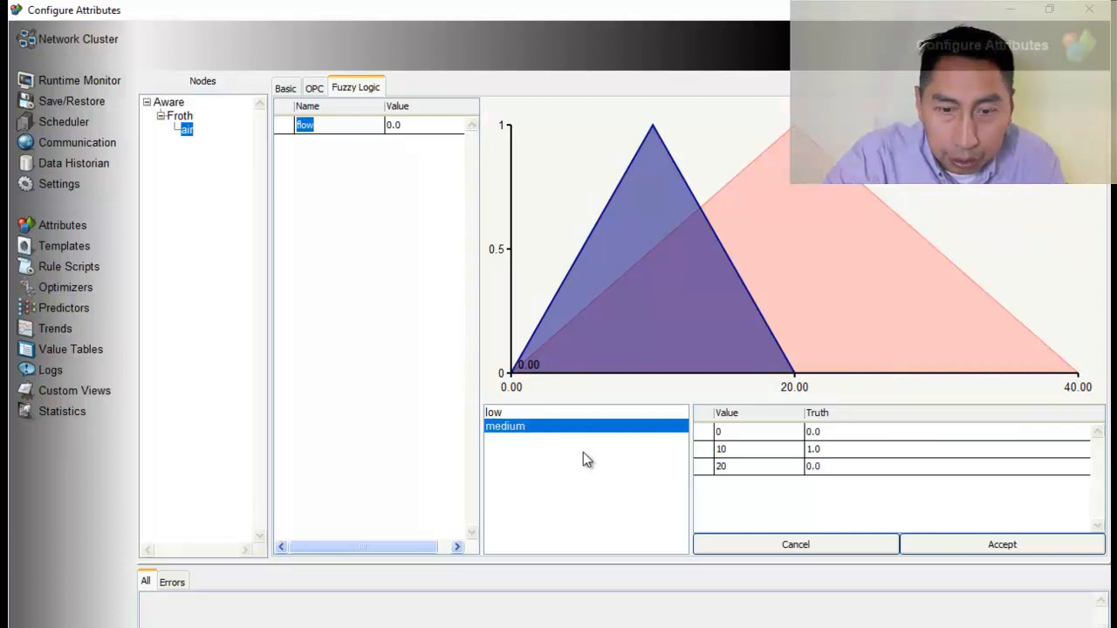
Set the three point values of the flow attribute's medium fuzzy set to 30, 50 and 70
double_click(723, 434)
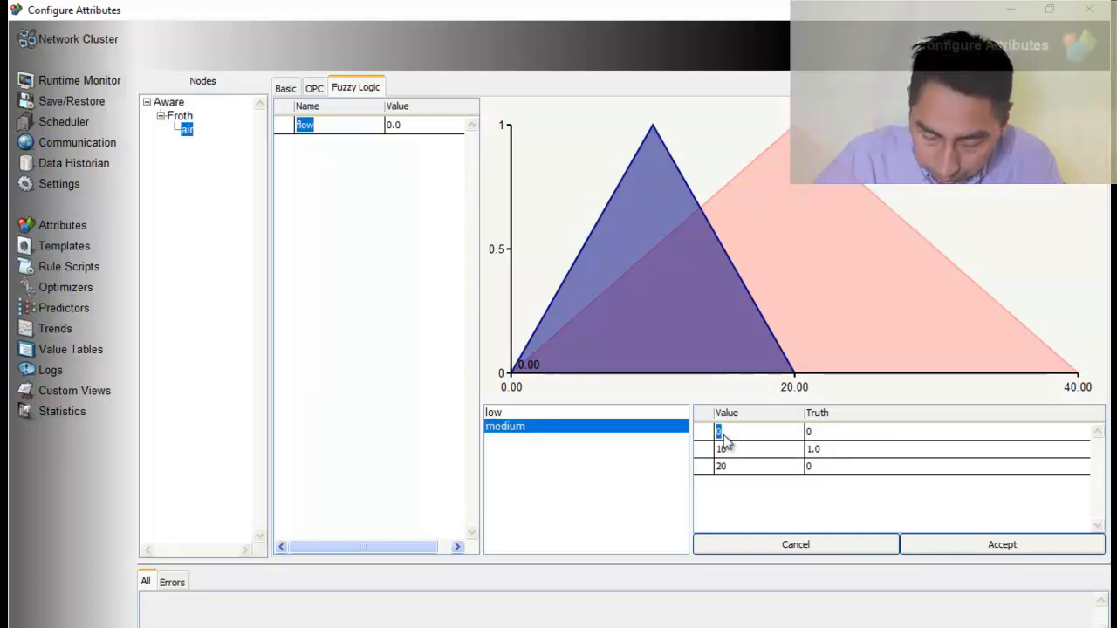
text(30)
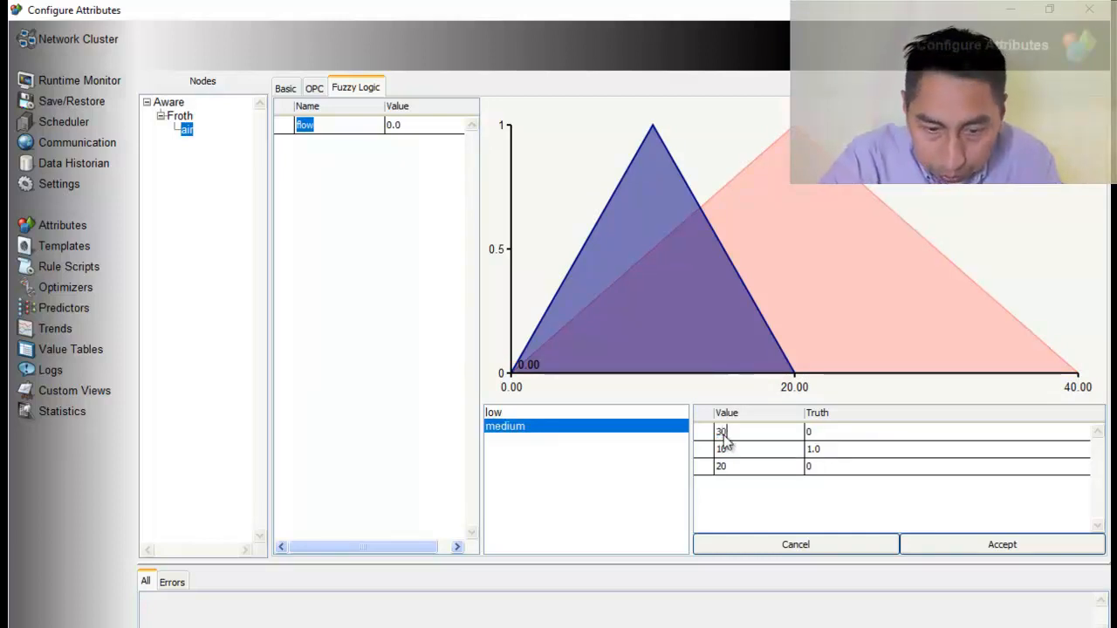
key(Return)
click(730, 450)
double_click(730, 450)
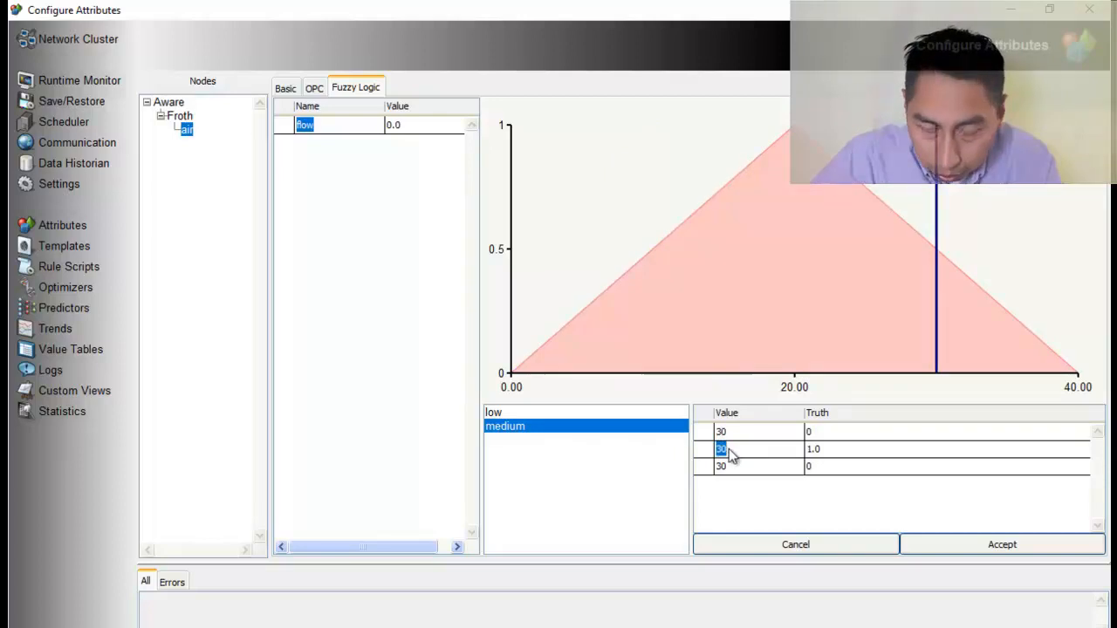
text(50)
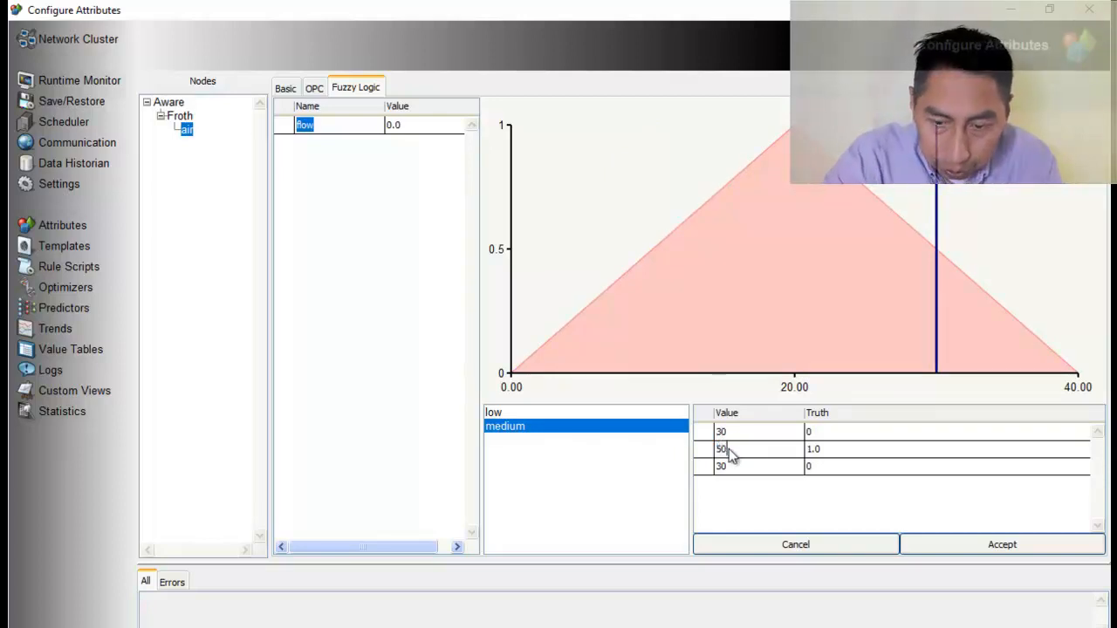
key(Return)
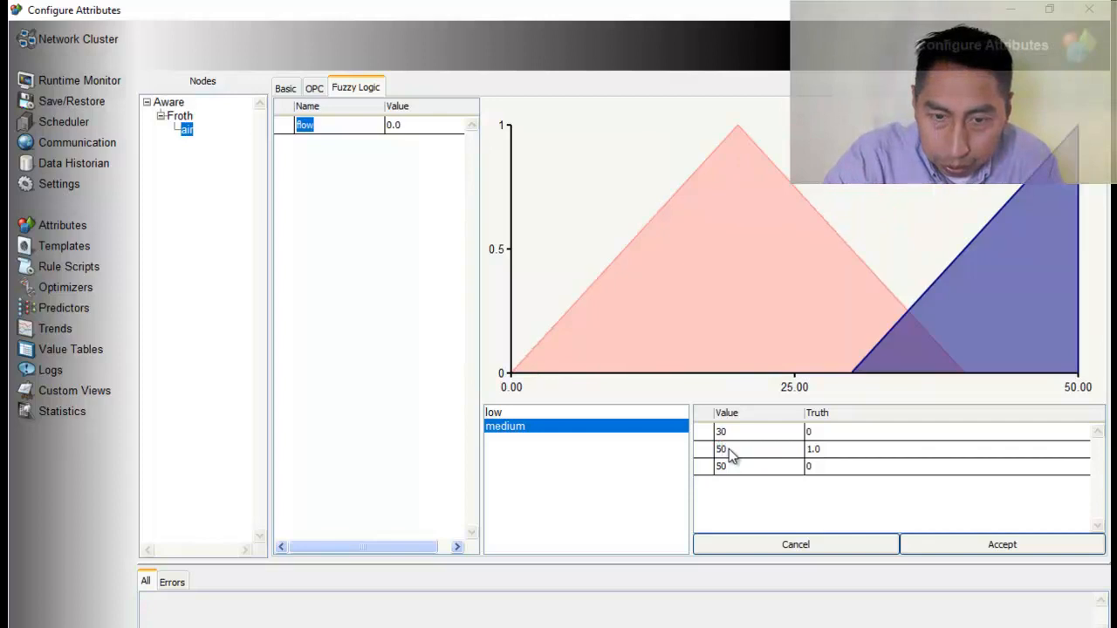
double_click(730, 466)
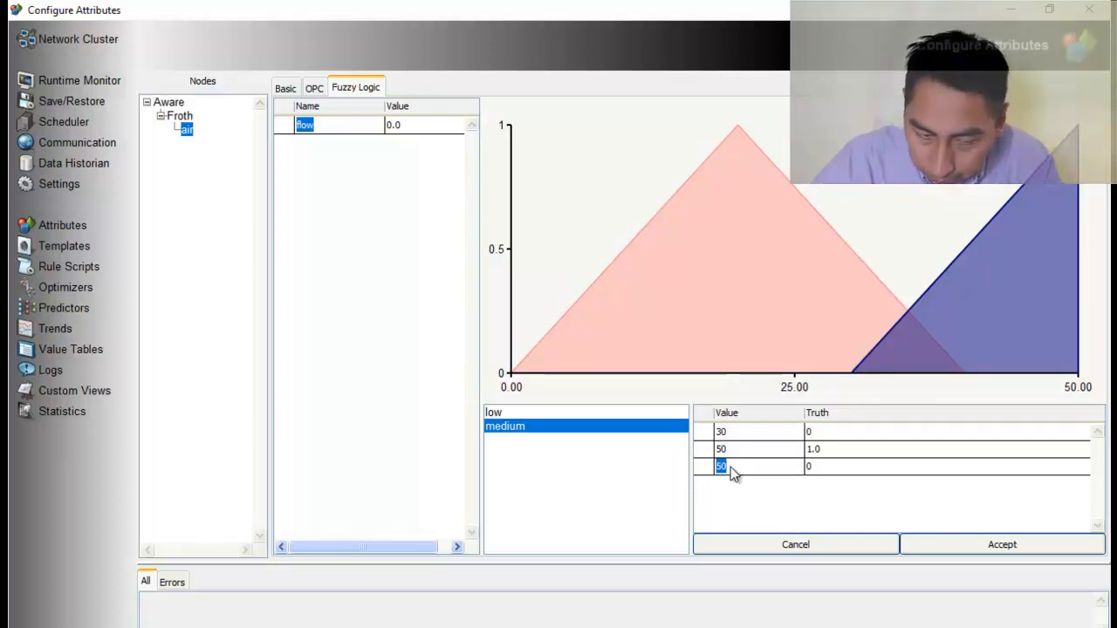
text(70)
key(Return)
Add a third fuzzy set named high to the air node's flow attribute
right_click(550, 468)
click(575, 481)
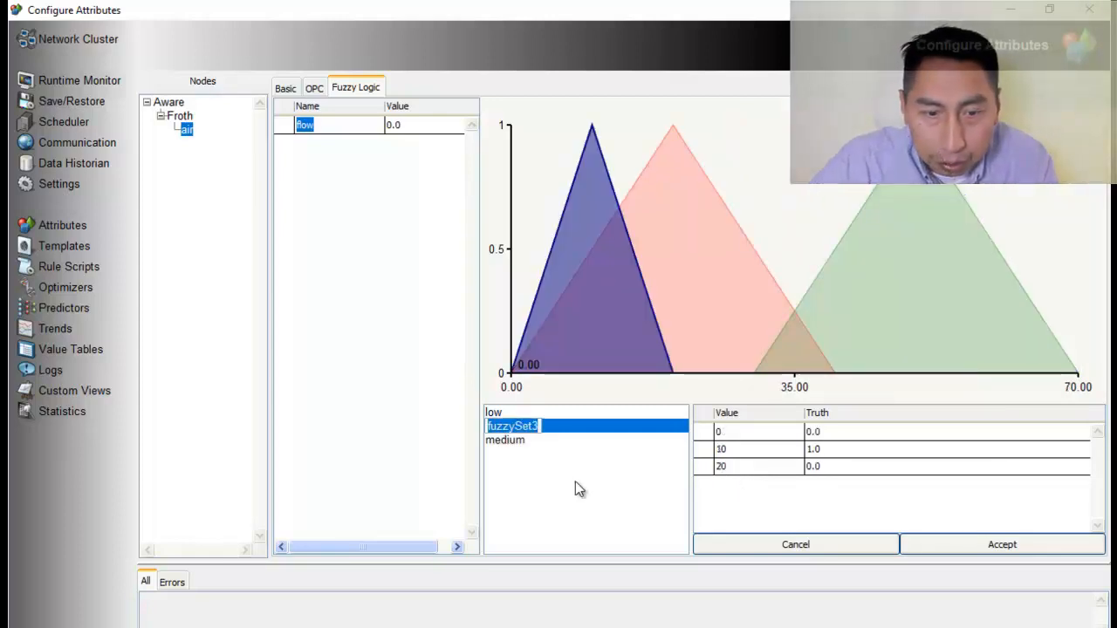
text(high)
key(Return)
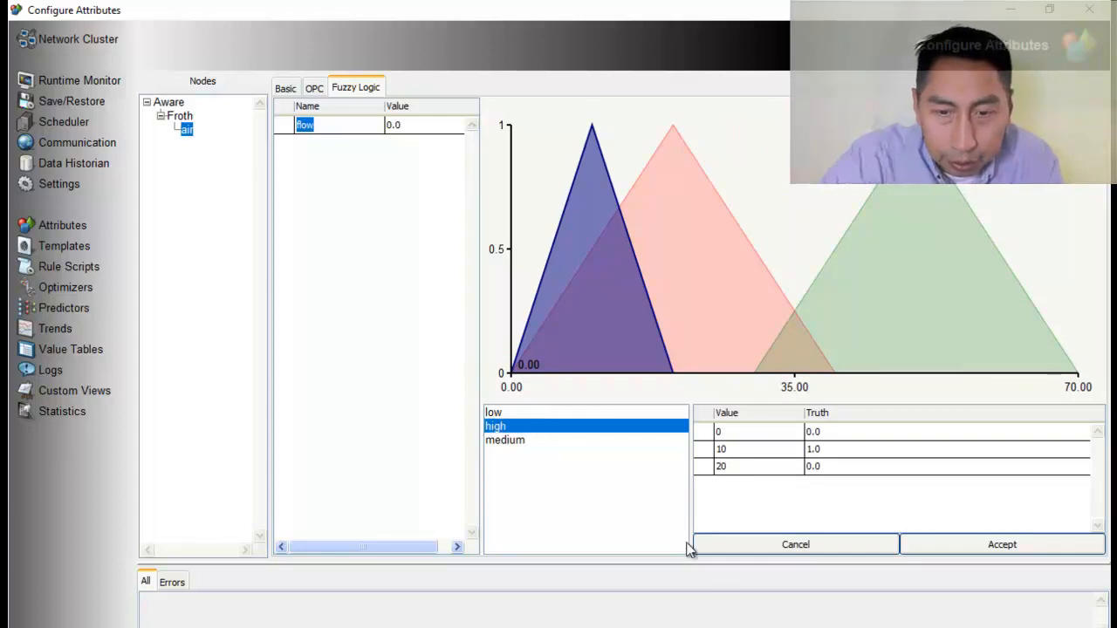
Set the three point values of the flow attribute's high fuzzy set to 60, 80 and 100 and accept the changes
click(734, 442)
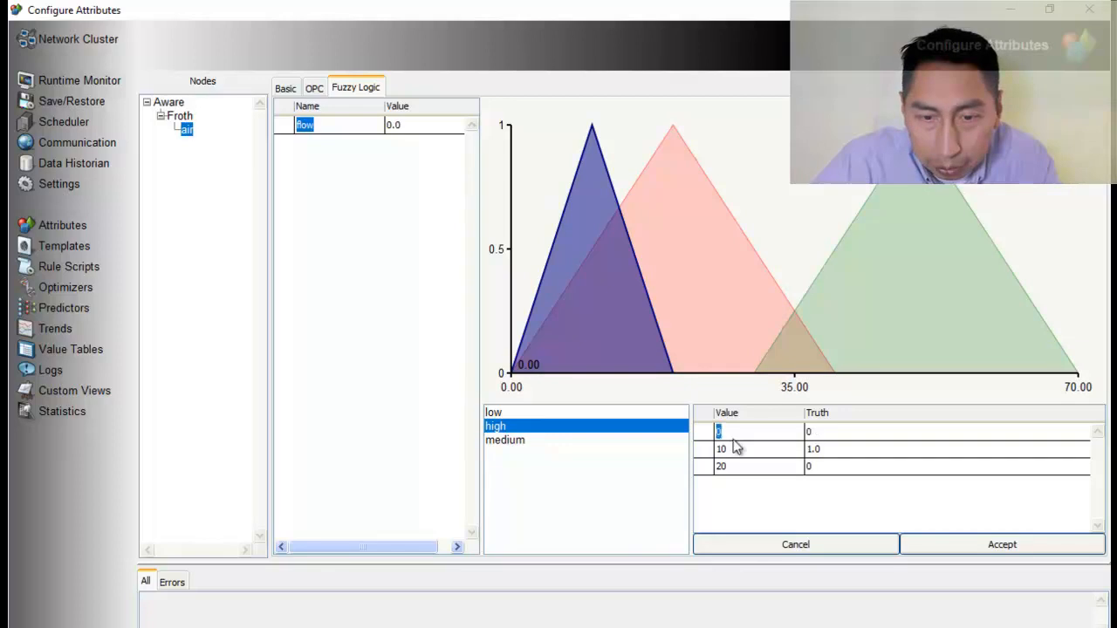
text(60)
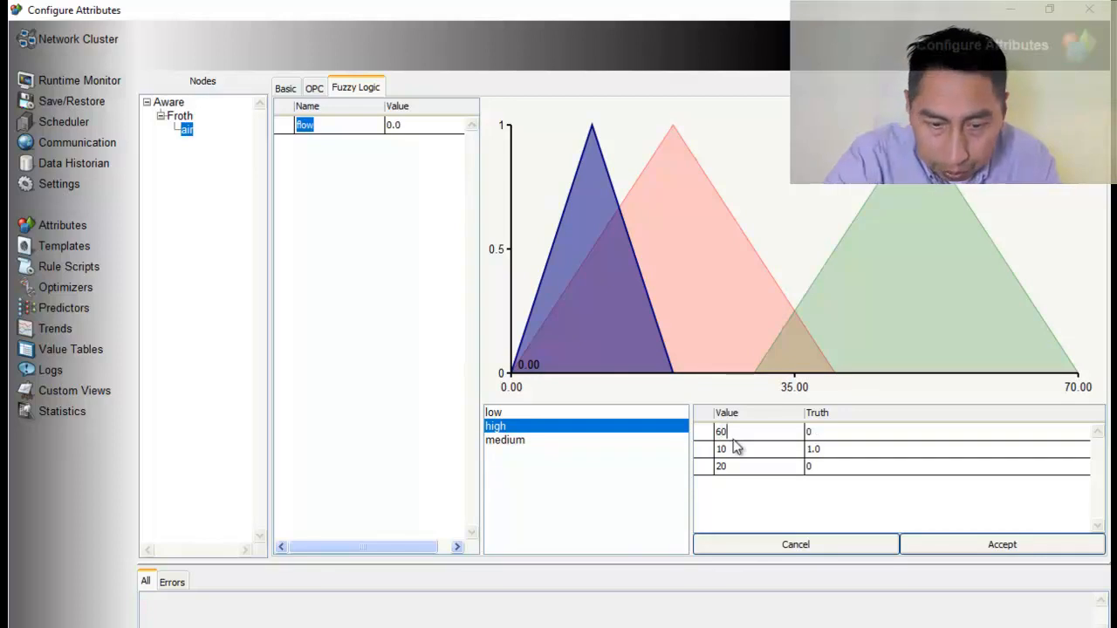
key(Return)
click(723, 450)
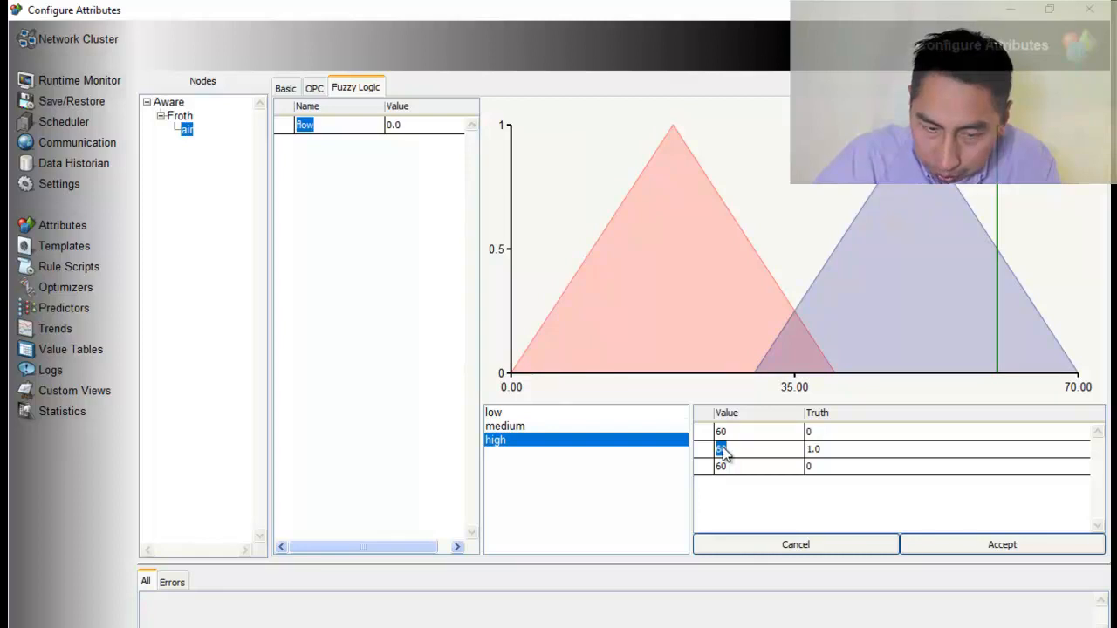
text(80)
key(Return)
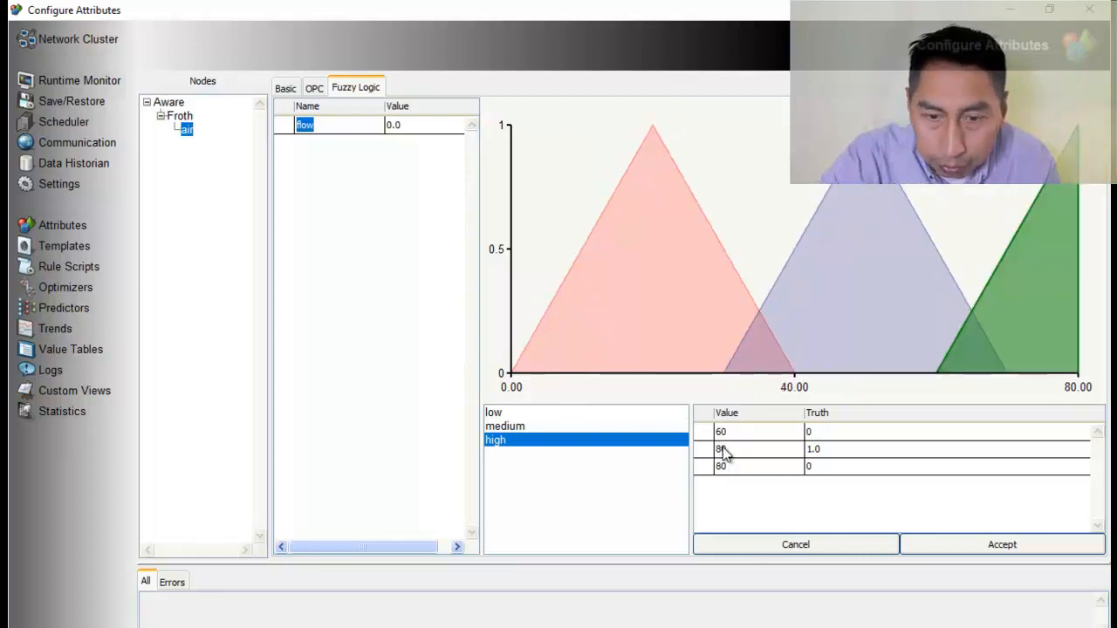
click(731, 469)
text(100)
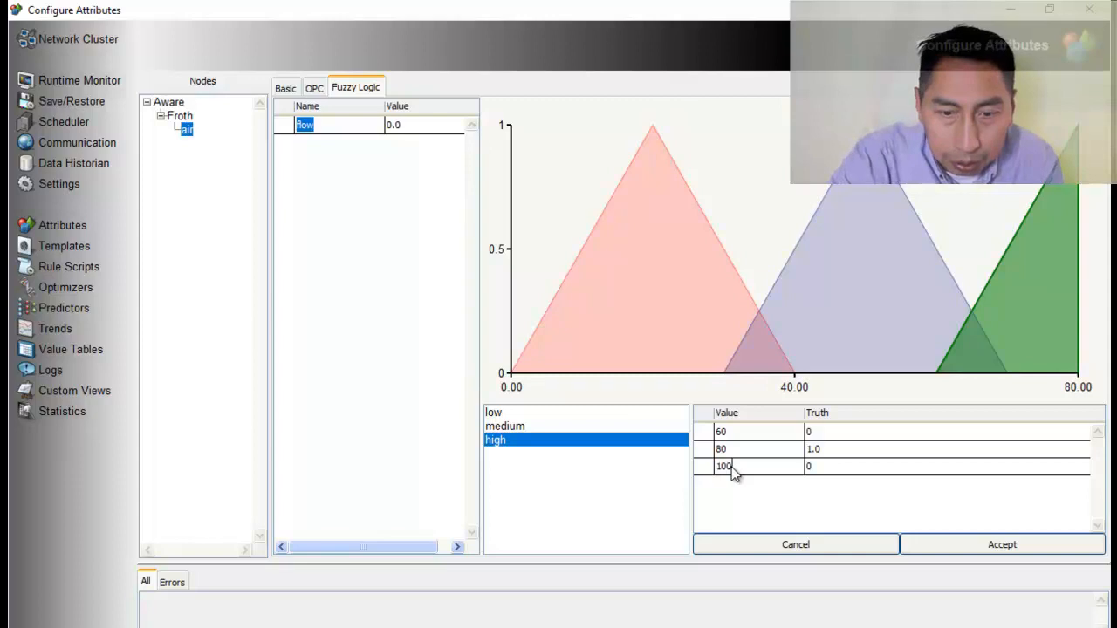
key(Return)
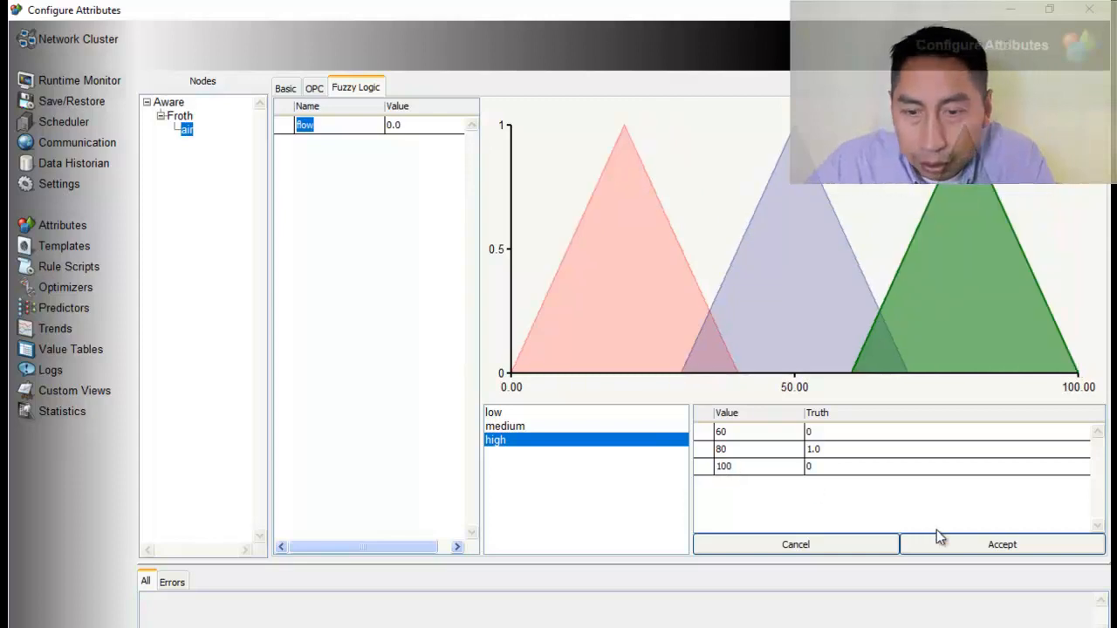
click(955, 543)
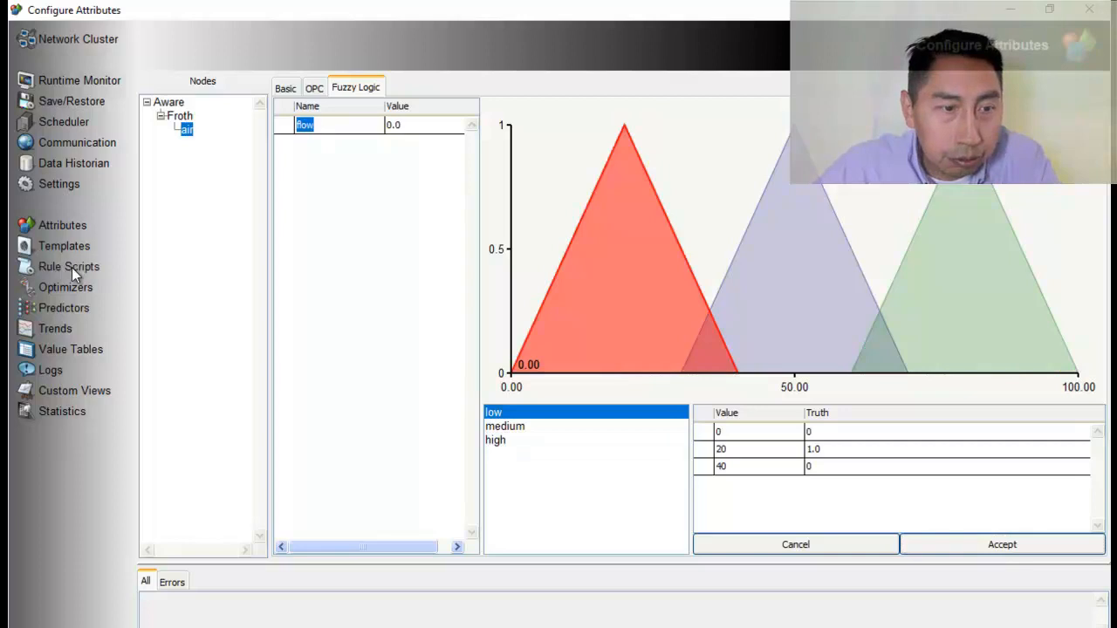
Create a rule script named Default on the Froth node
click(71, 267)
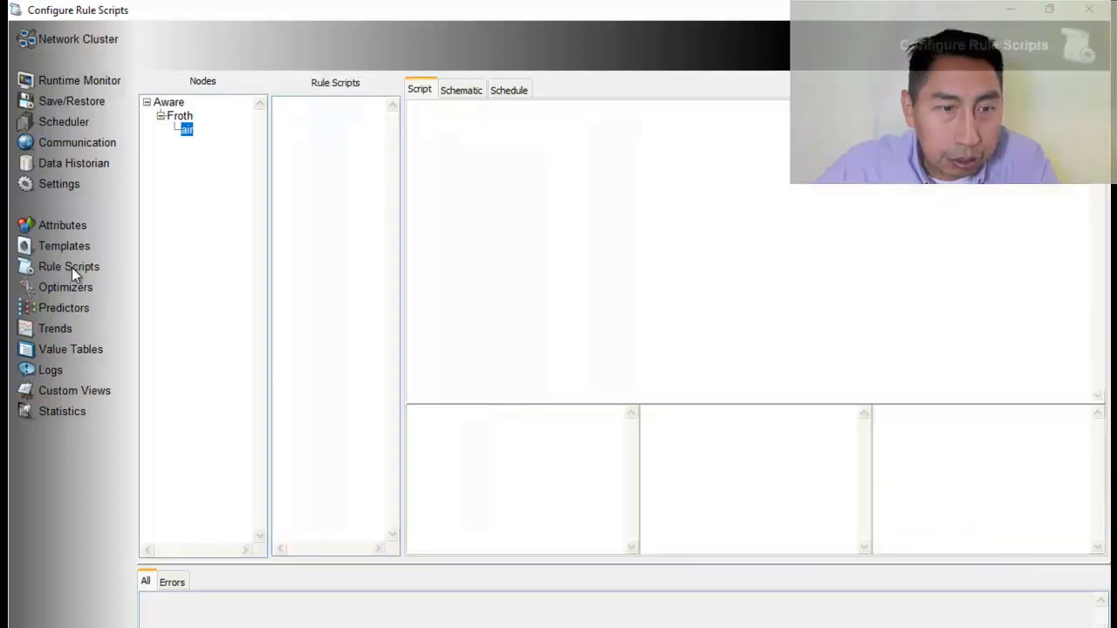
click(184, 116)
right_click(321, 121)
click(328, 130)
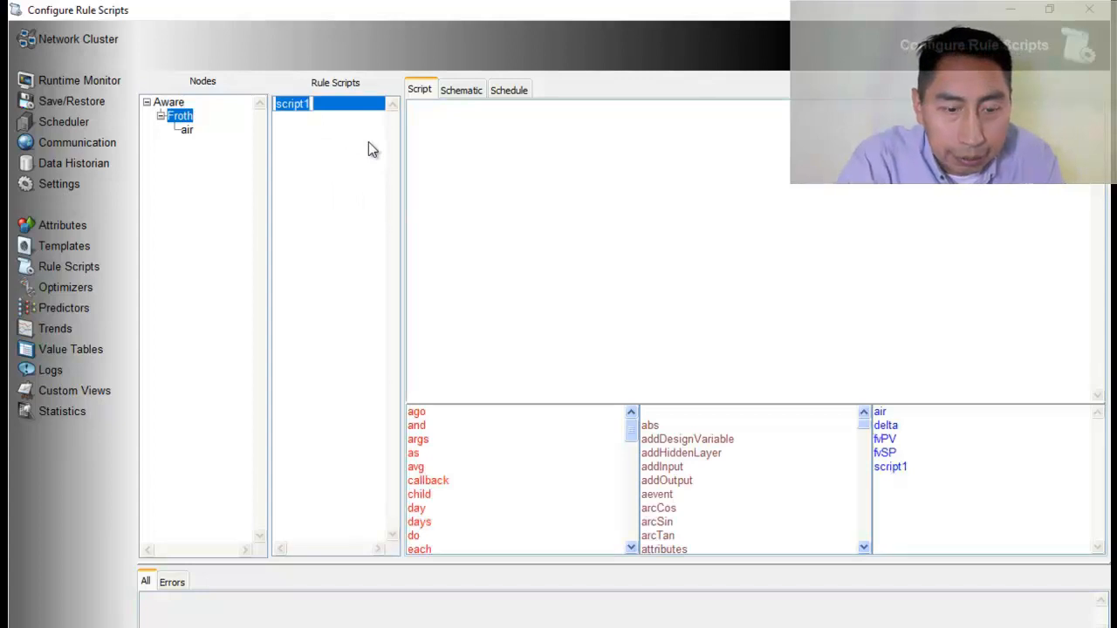
text(Default)
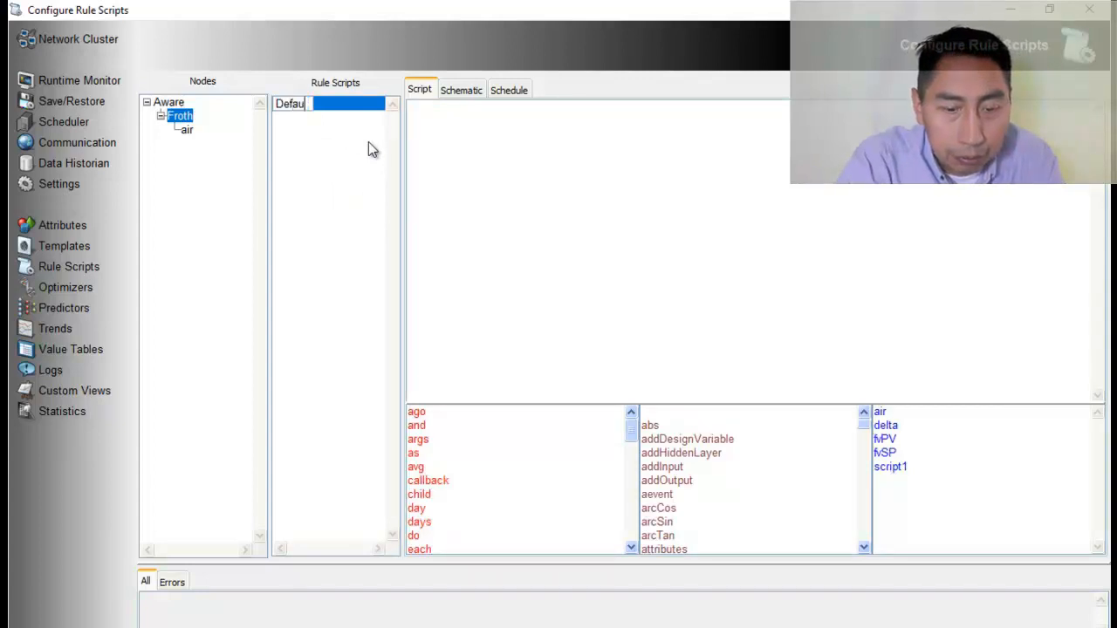
key(Return)
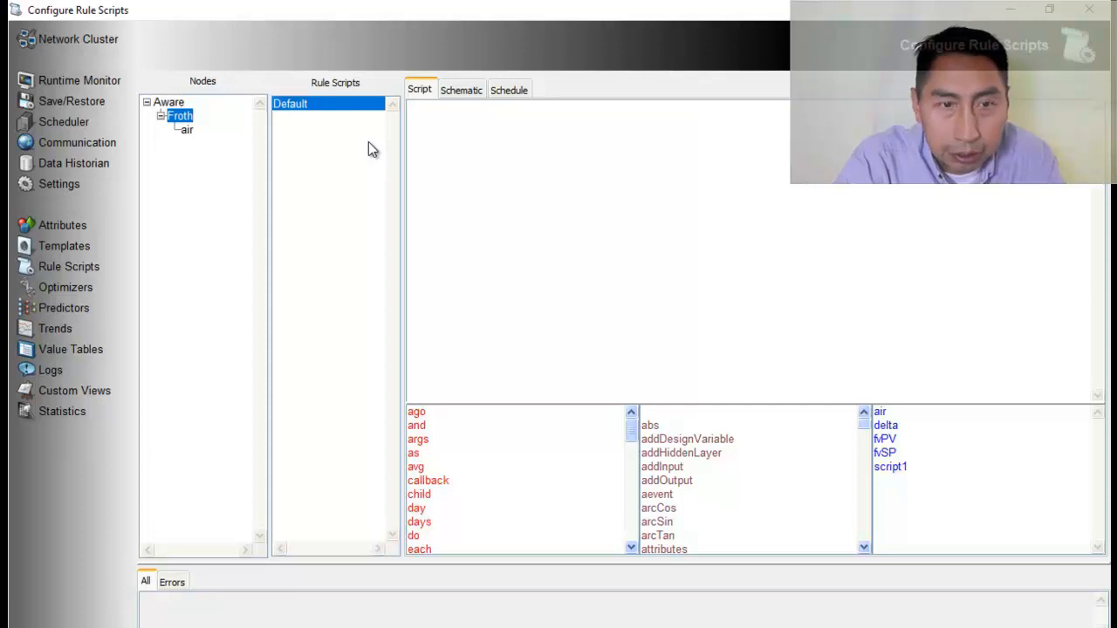
Copy the six-line fuzzy rule code from section 3.3 of the Word document into Froth's Default script and apply it
click(512, 143)
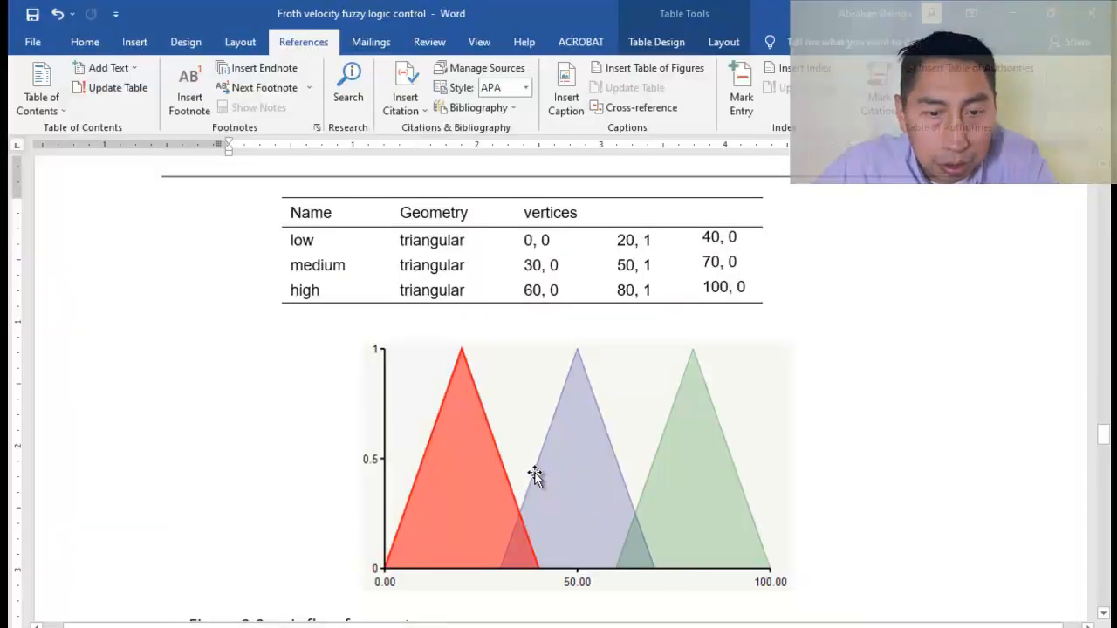
scroll(533, 474, down, 4)
scroll(533, 474, up, 10)
scroll(536, 473, down, 15)
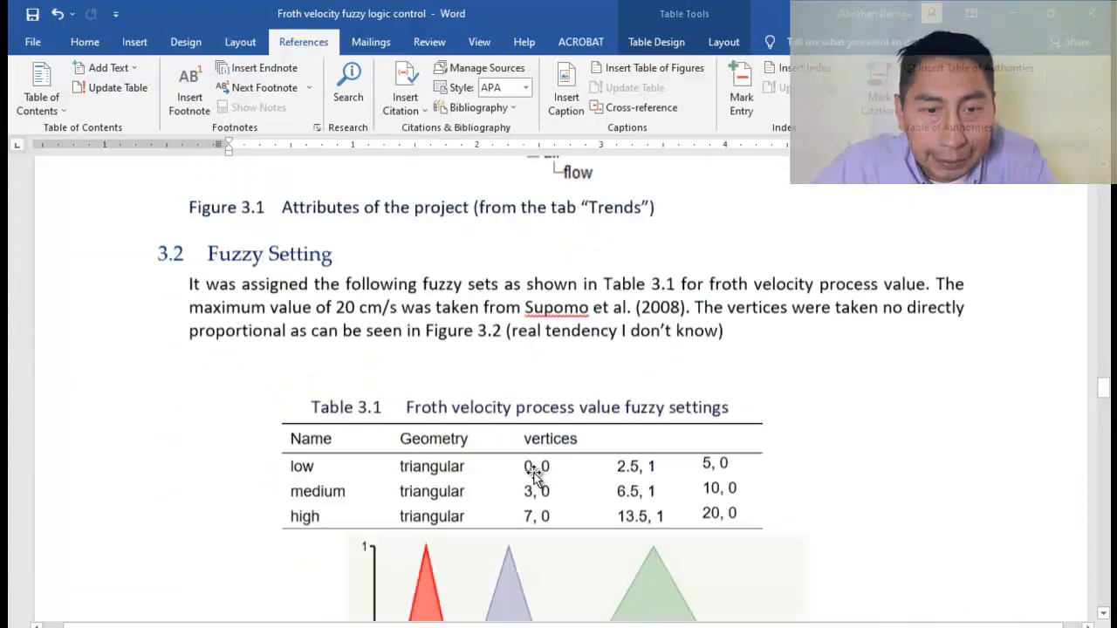
scroll(533, 474, up, 3)
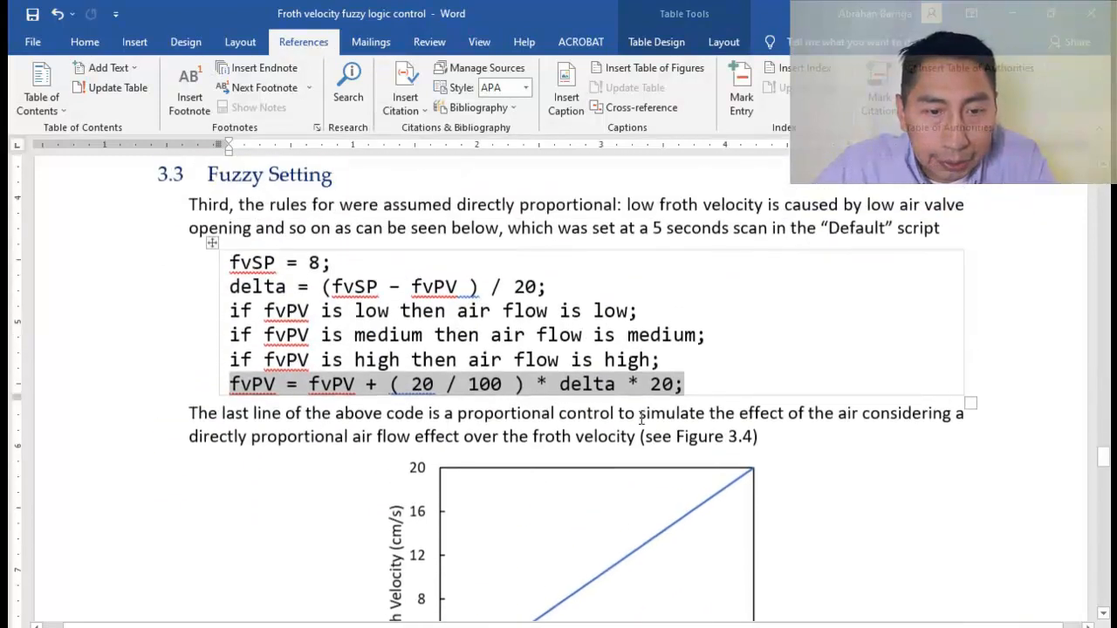
drag(695, 384, 230, 260)
key(ctrl+c)
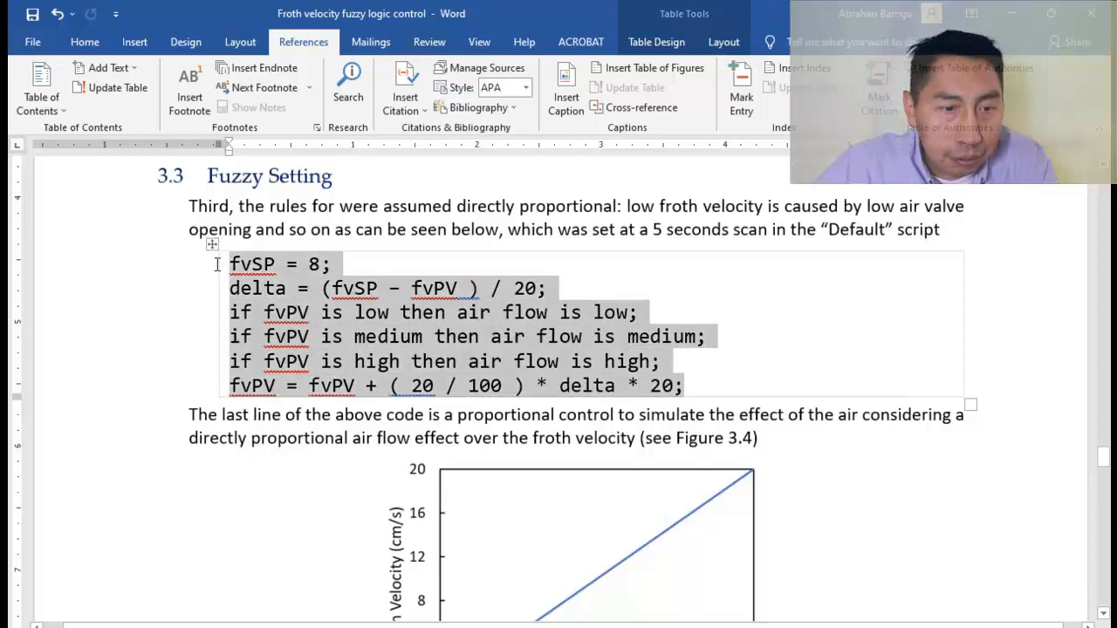
key(alt+Tab)
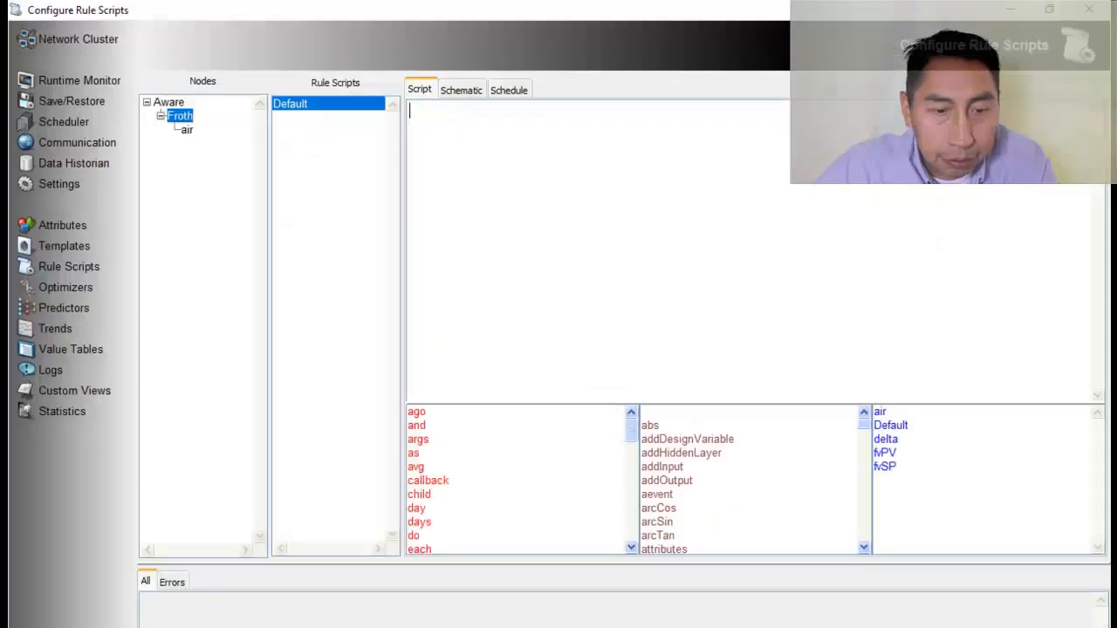
key(ctrl+v)
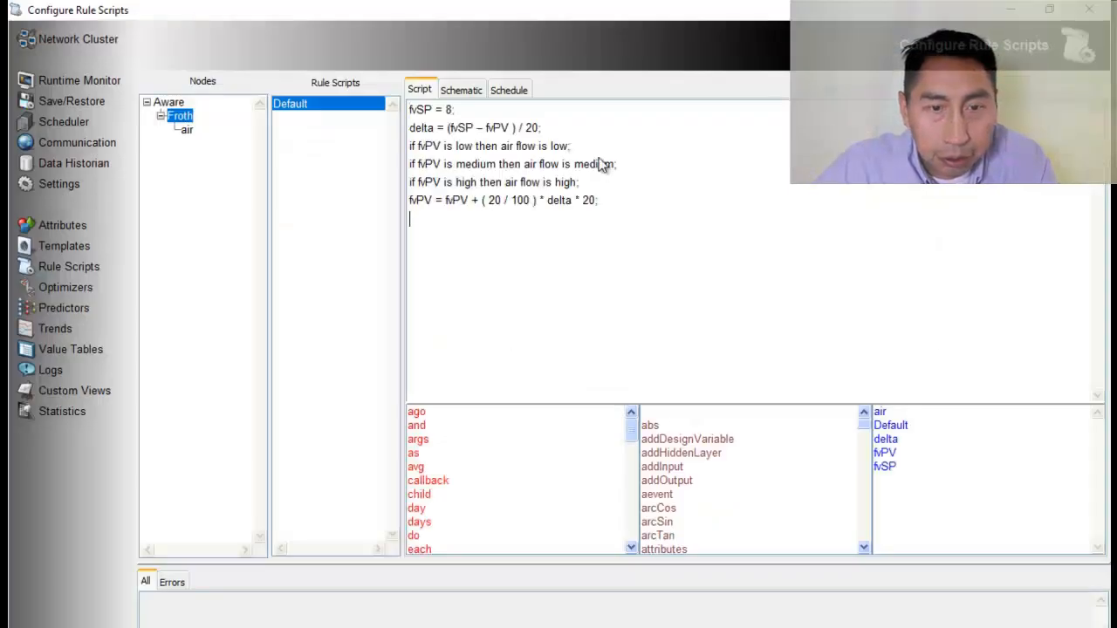
right_click(644, 120)
click(691, 193)
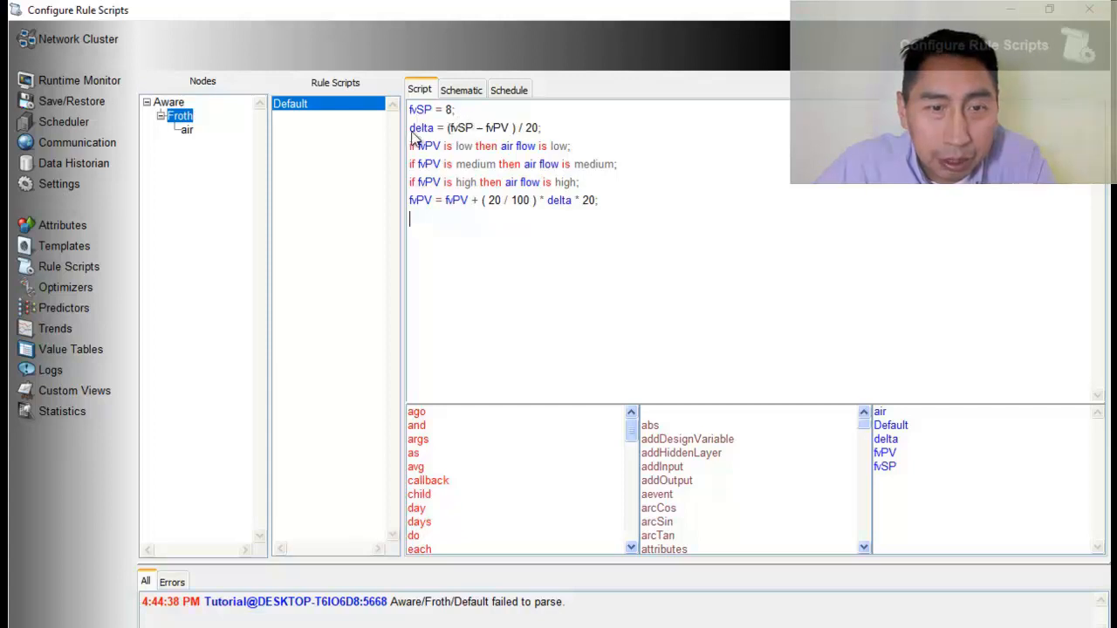
Review the script's delta and fvPV formulas against the Figure 3.4 air flow versus froth velocity chart in the Word document
drag(411, 131, 545, 133)
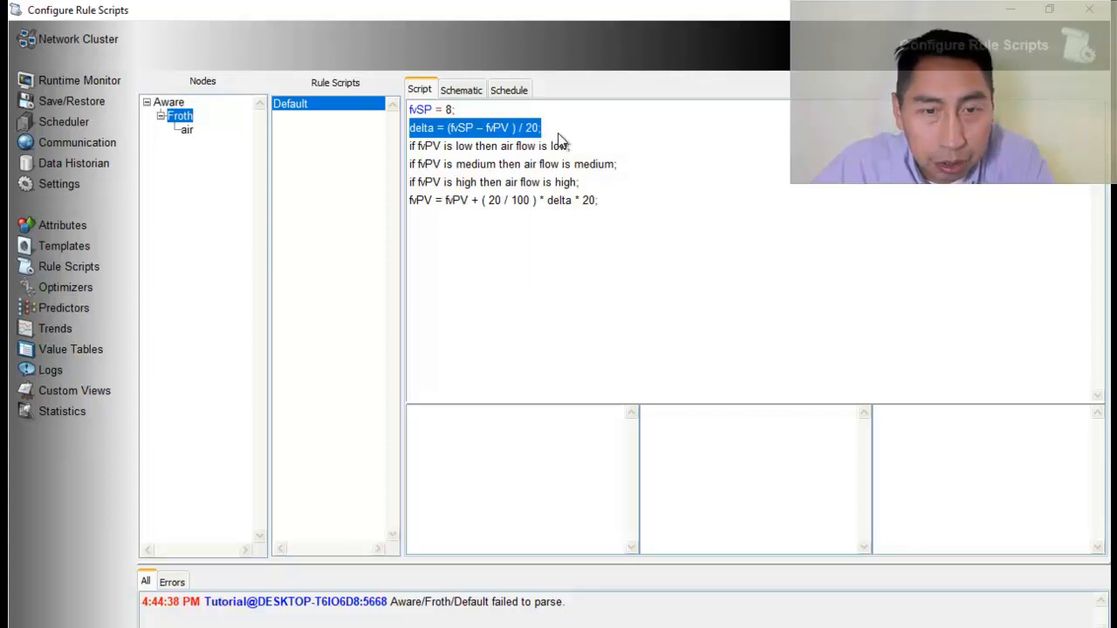
mouse_move(595, 201)
mouse_down()
mouse_move(476, 207)
mouse_move(578, 206)
mouse_up()
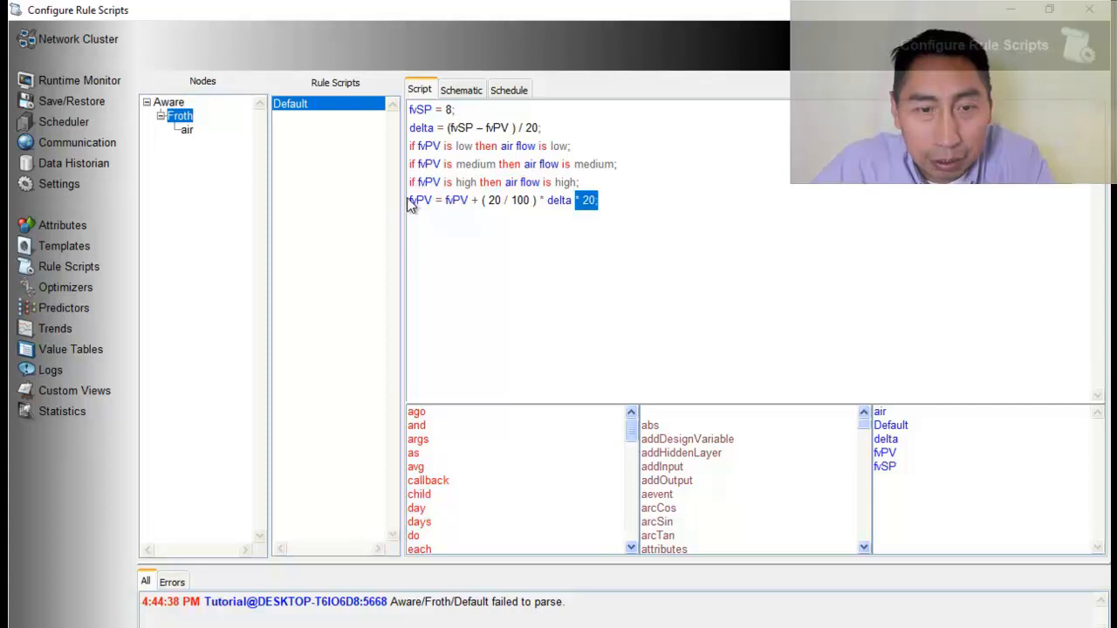
drag(408, 203, 612, 208)
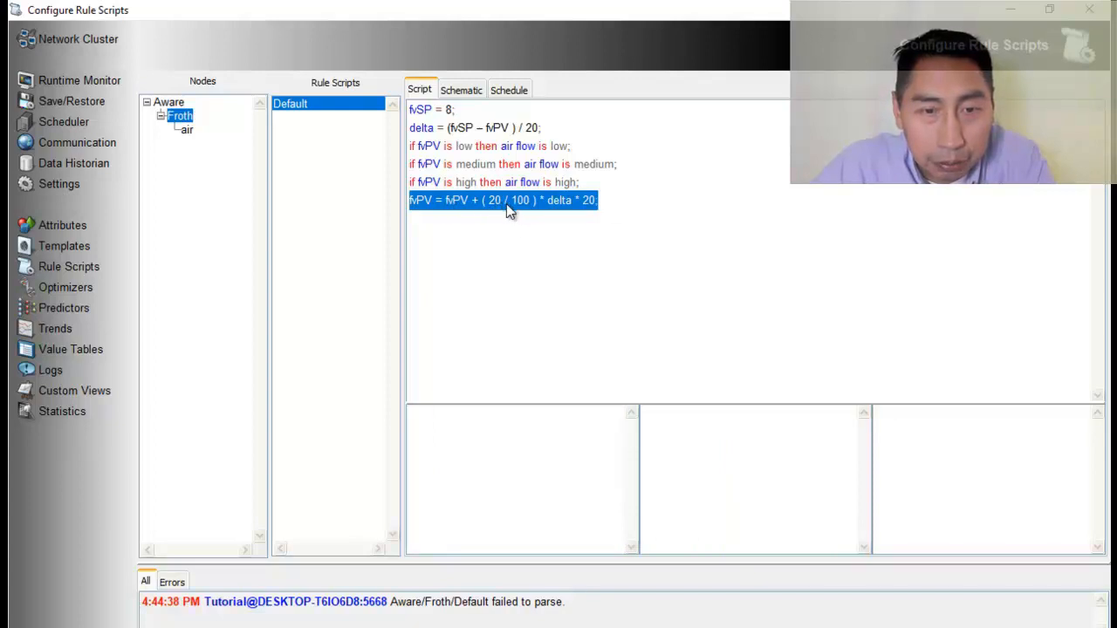
key(alt+Tab)
scroll(600, 494, down, 4)
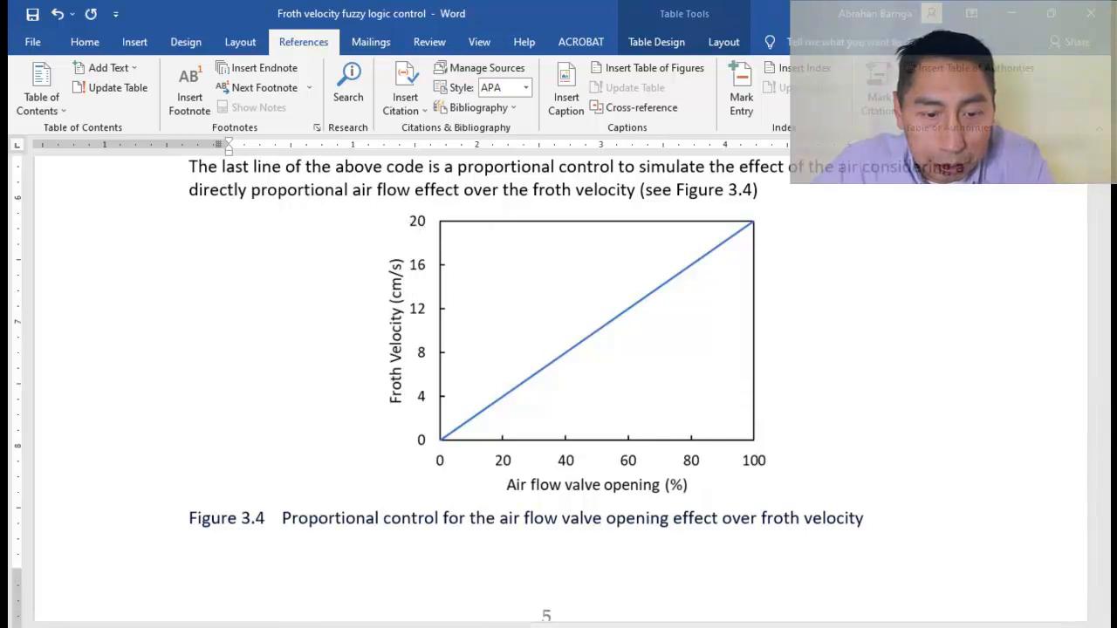
click(548, 627)
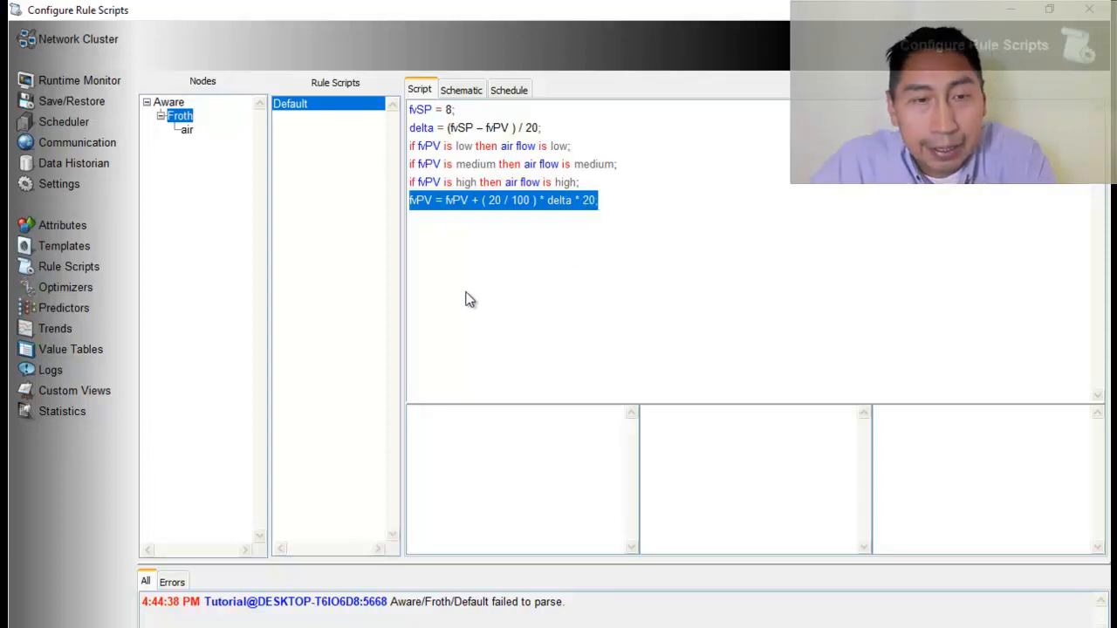
Add a scan time of 5 seconds to the Default script's schedule
click(512, 90)
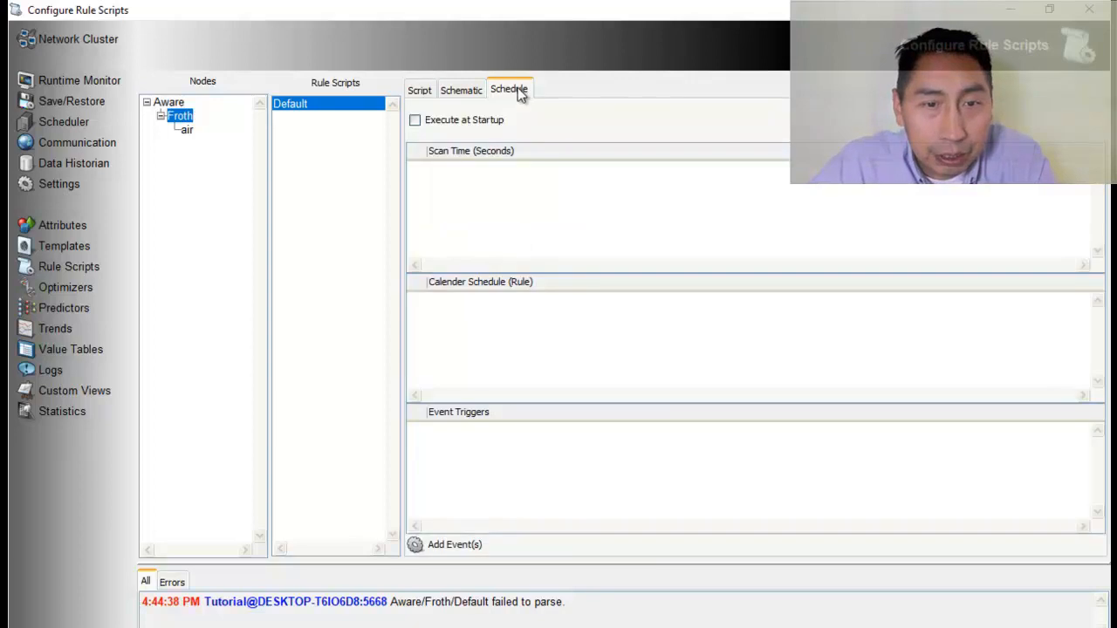
right_click(538, 197)
click(555, 200)
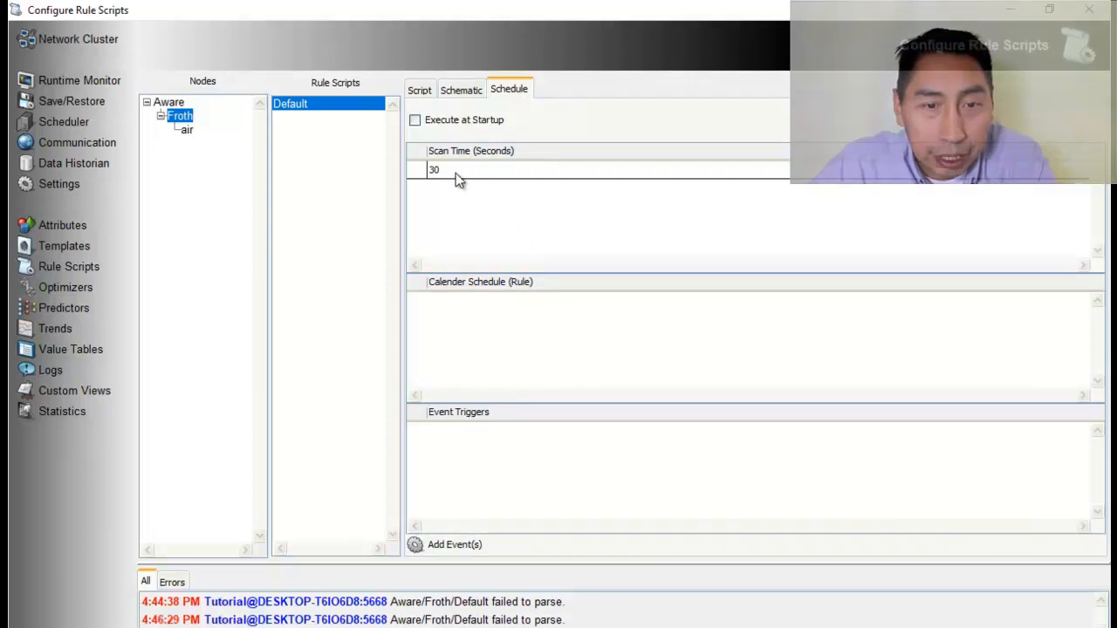
text(5)
key(Return)
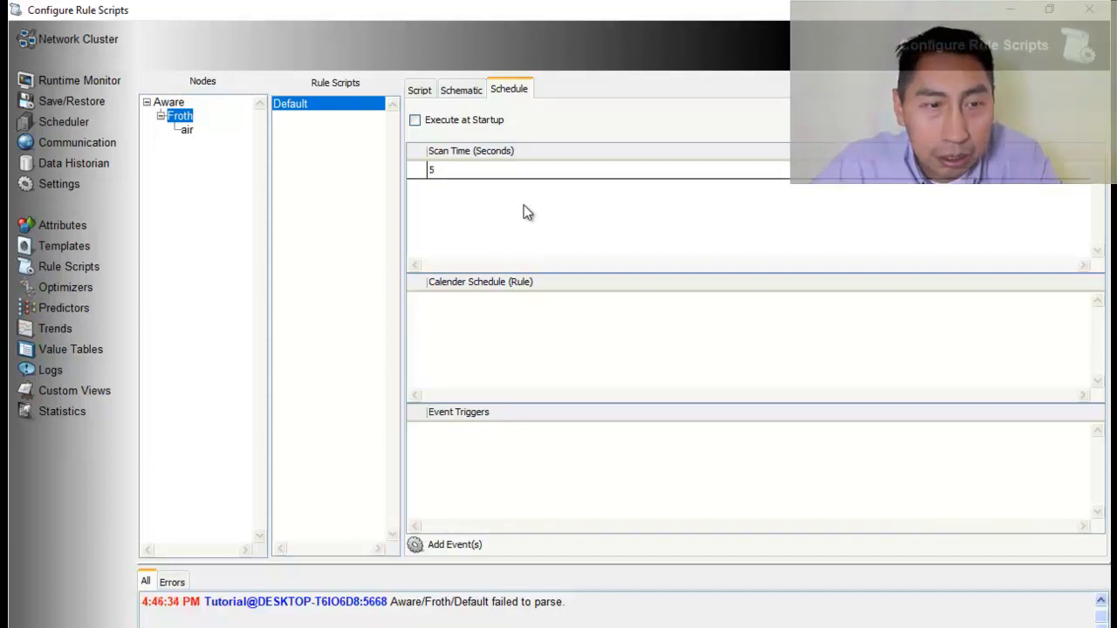
Create a trend on the Froth node and add the fvPV, fvSP, delta and air flow attributes to it
click(55, 330)
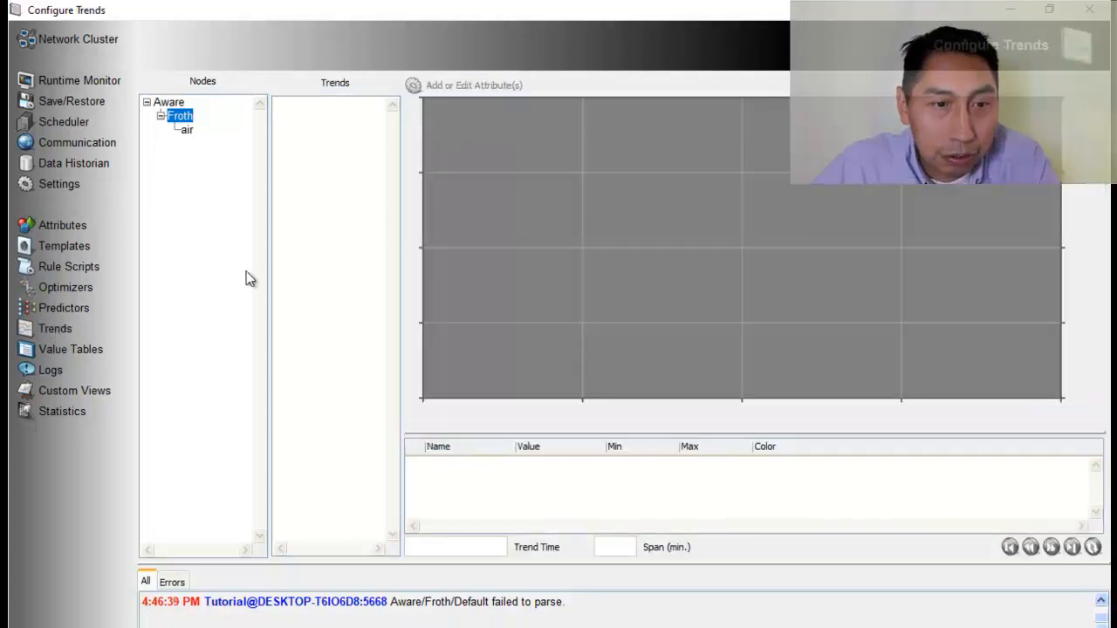
right_click(295, 114)
click(317, 122)
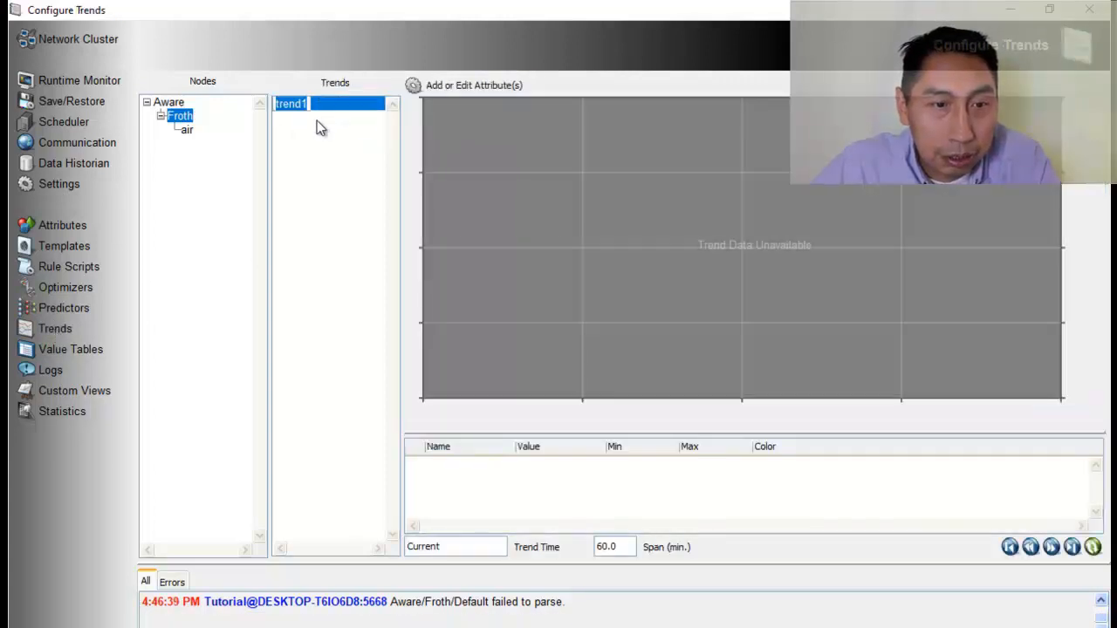
click(469, 87)
click(413, 104)
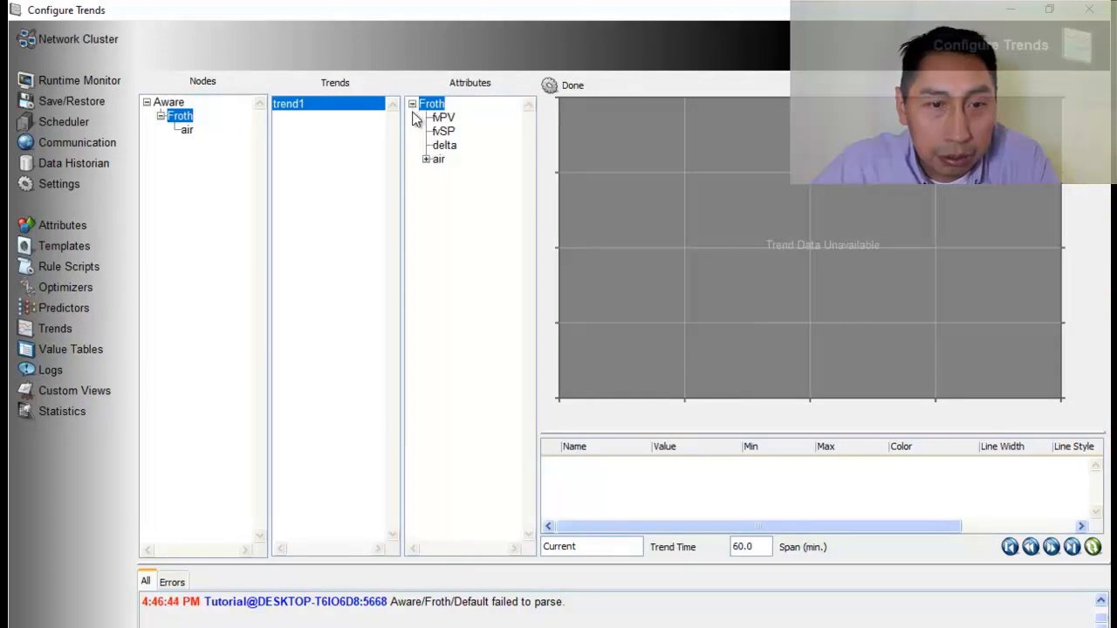
drag(443, 121, 738, 183)
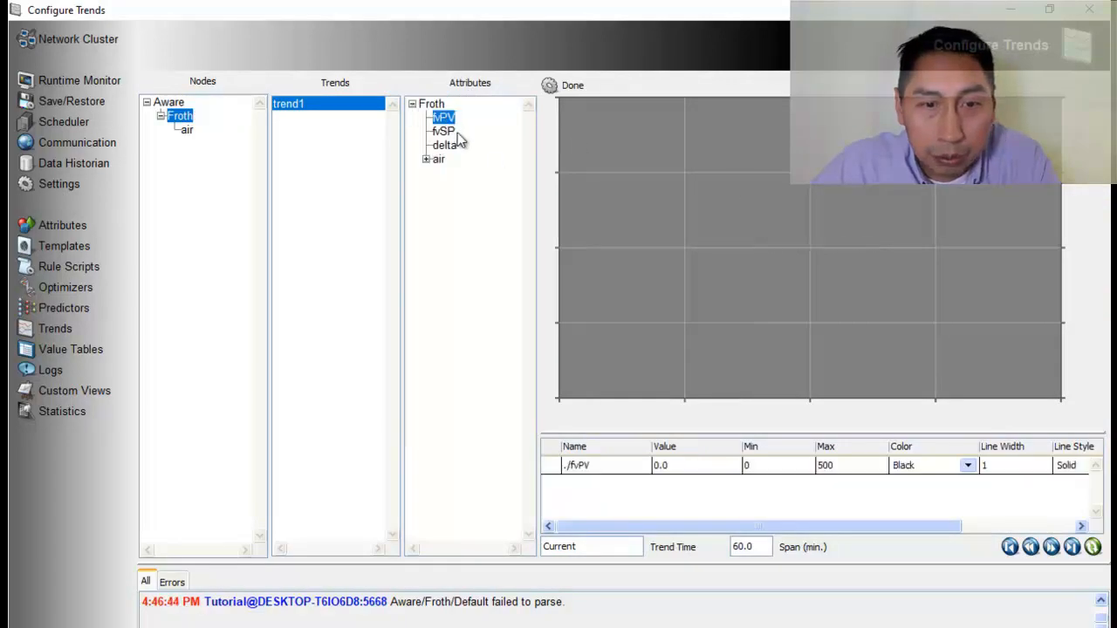
drag(445, 131, 733, 199)
drag(456, 150, 762, 241)
click(425, 159)
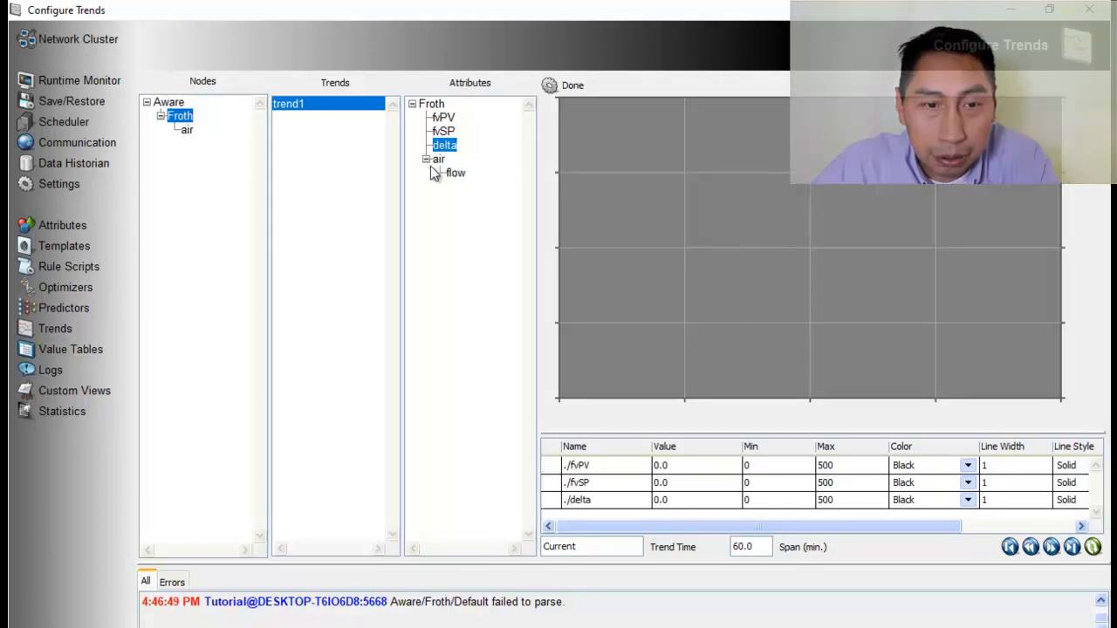
drag(451, 173, 765, 284)
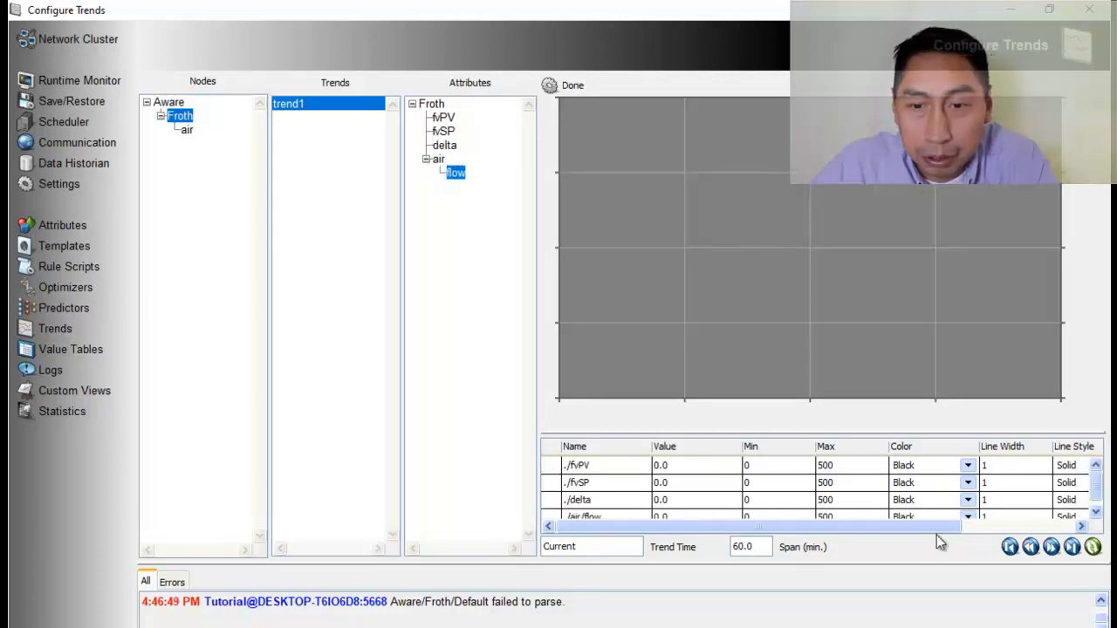
Enlarge the trend's attribute table to show all rows and set the fvPV maximum to 20
drag(923, 431, 925, 419)
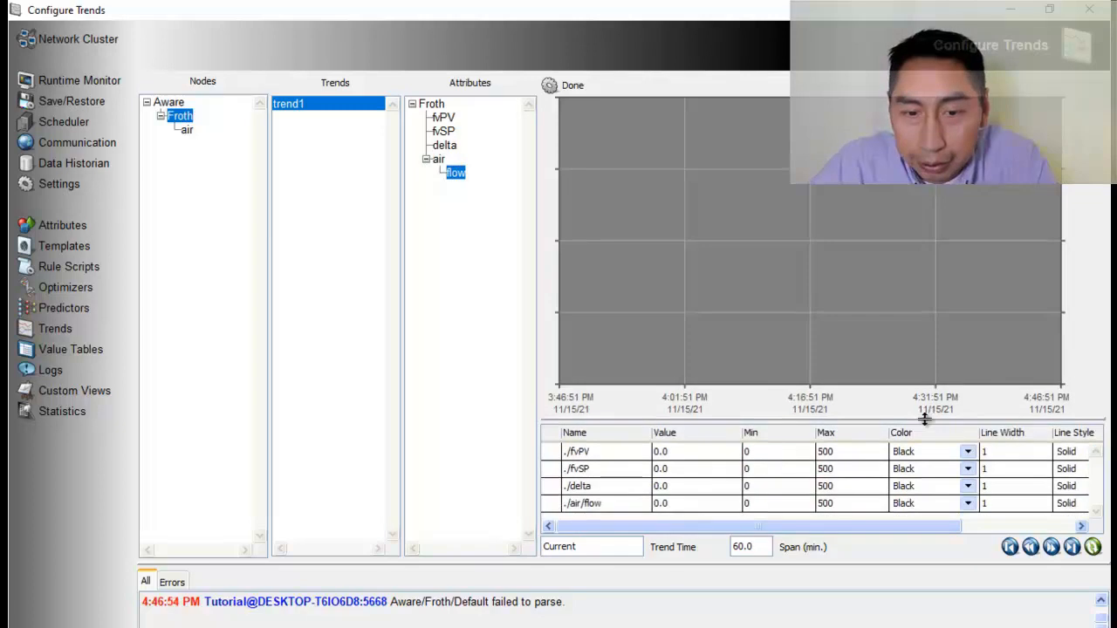
click(842, 453)
text(20)
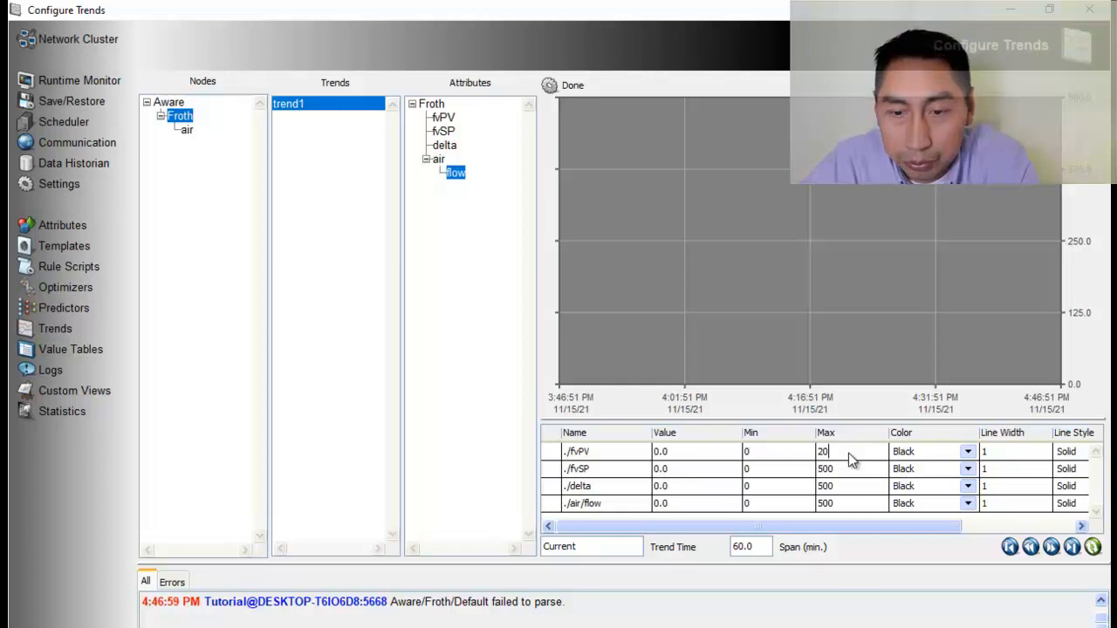
key(Return)
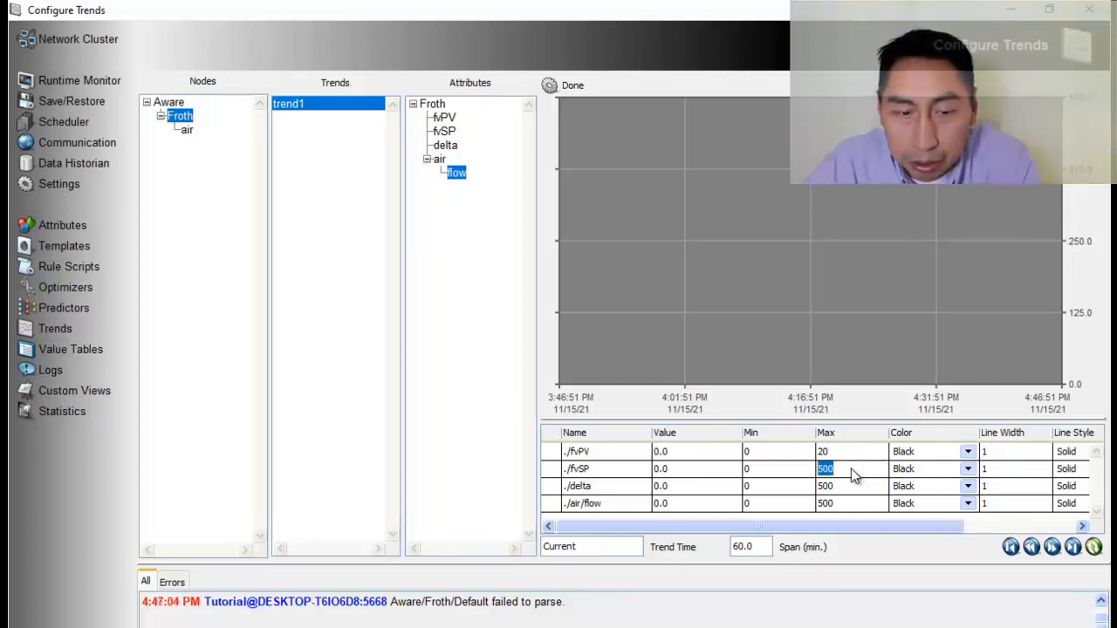
Set the fvSP trend line's maximum to 20 and its color to Red
text(20)
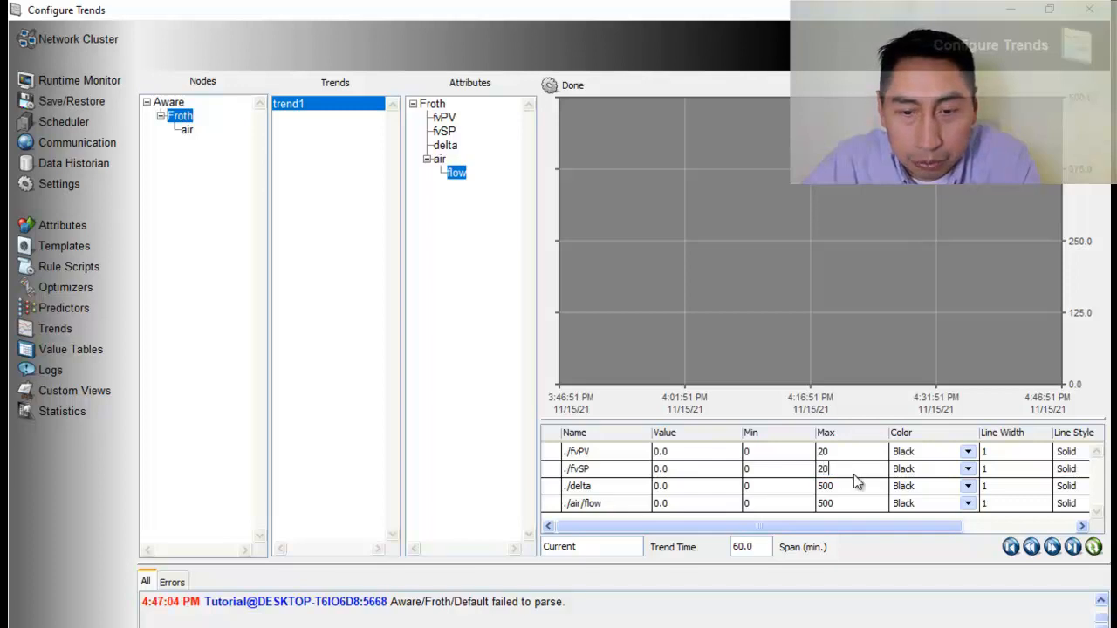
click(968, 472)
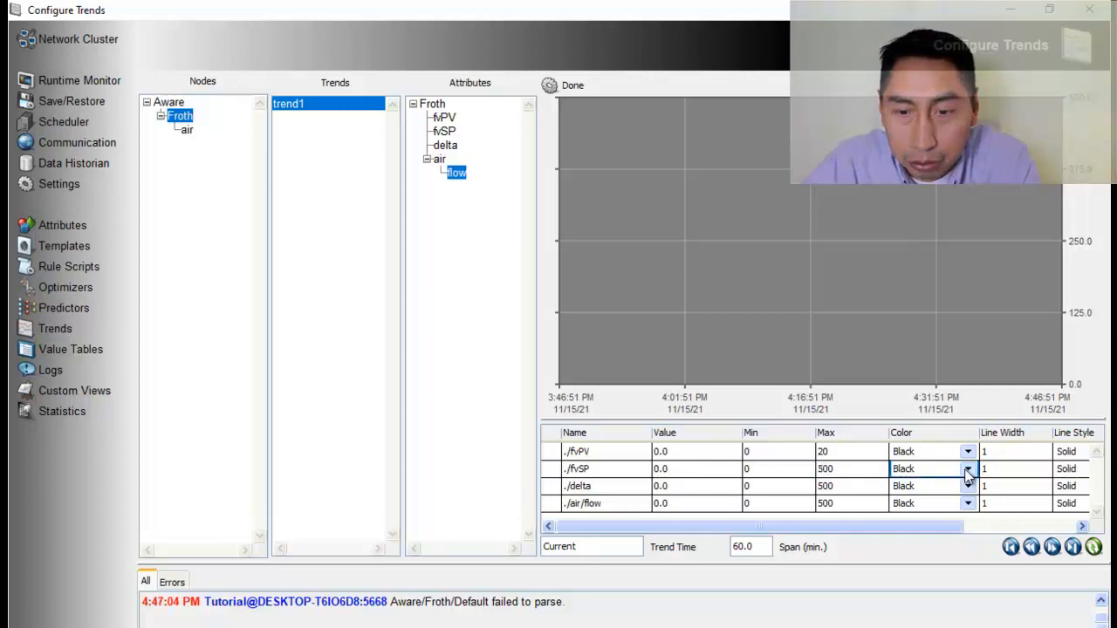
click(967, 471)
click(939, 517)
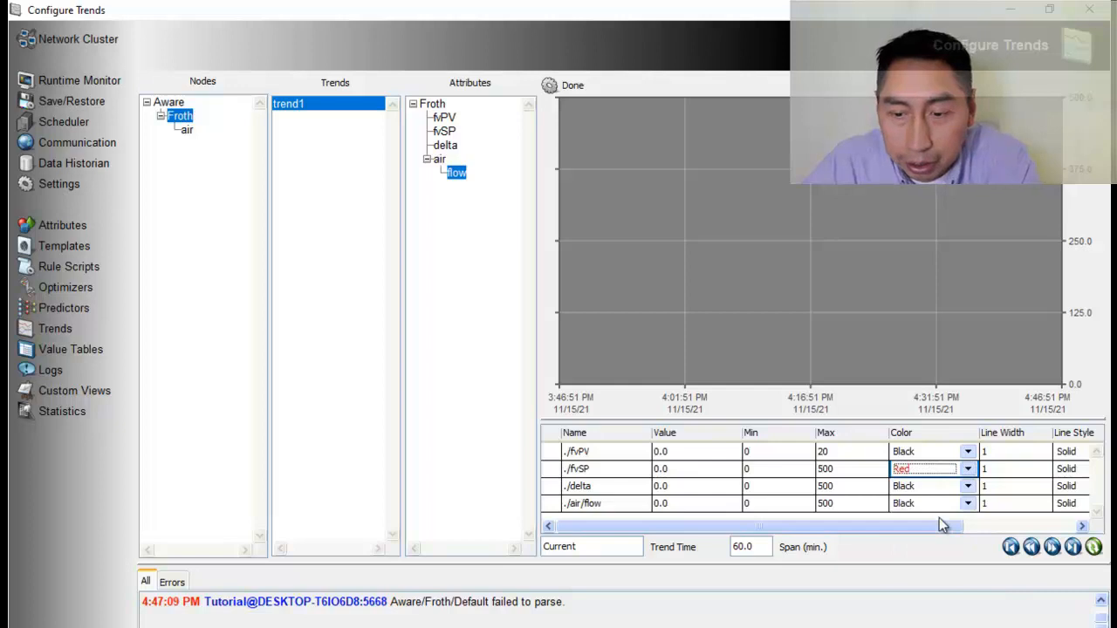
click(844, 473)
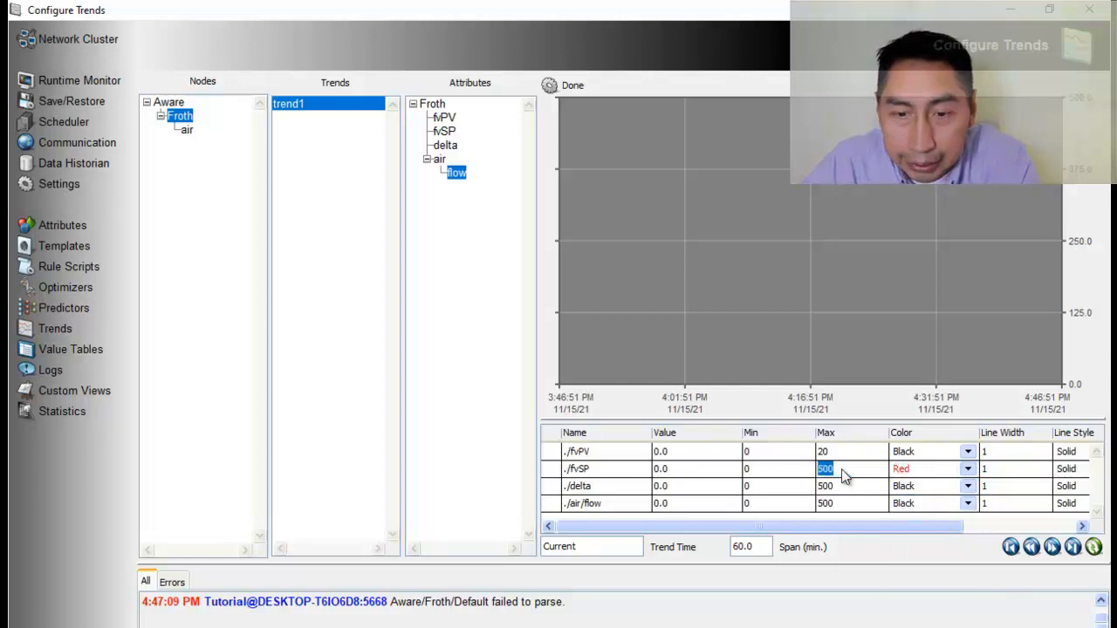
text(20)
Set the delta trend line's minimum to -1, maximum to 1 and color to Green
click(847, 486)
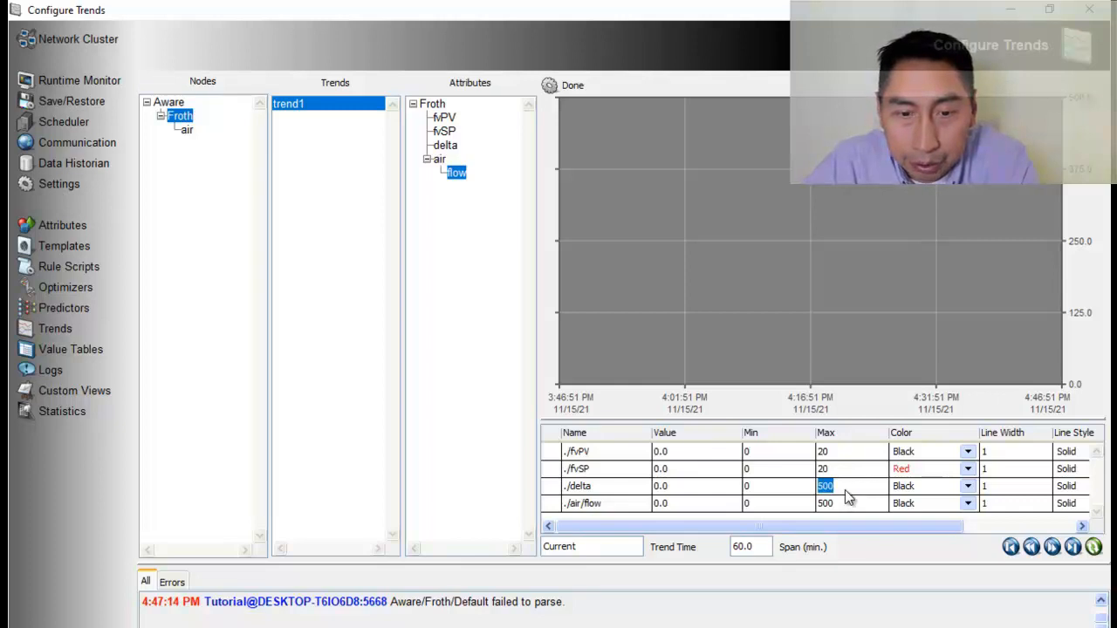
click(761, 487)
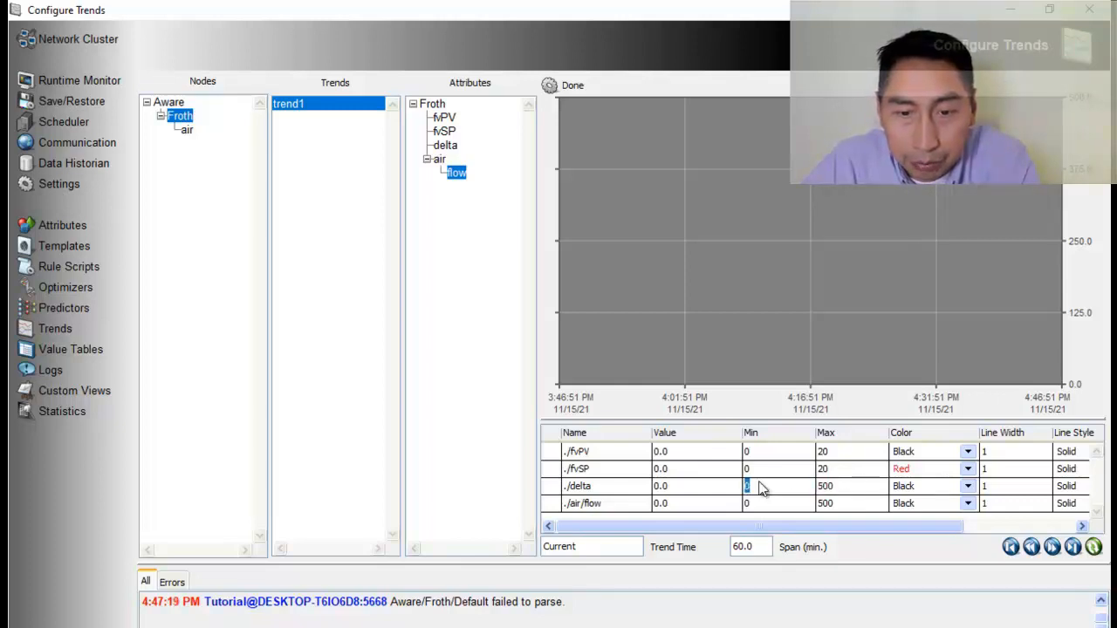
text(-1)
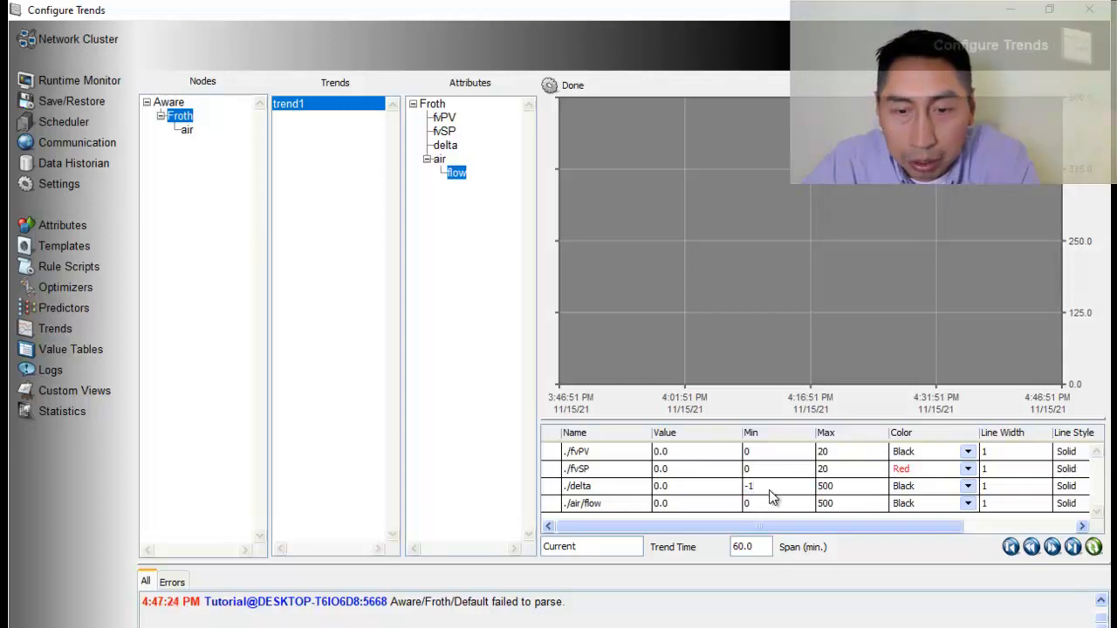
click(825, 492)
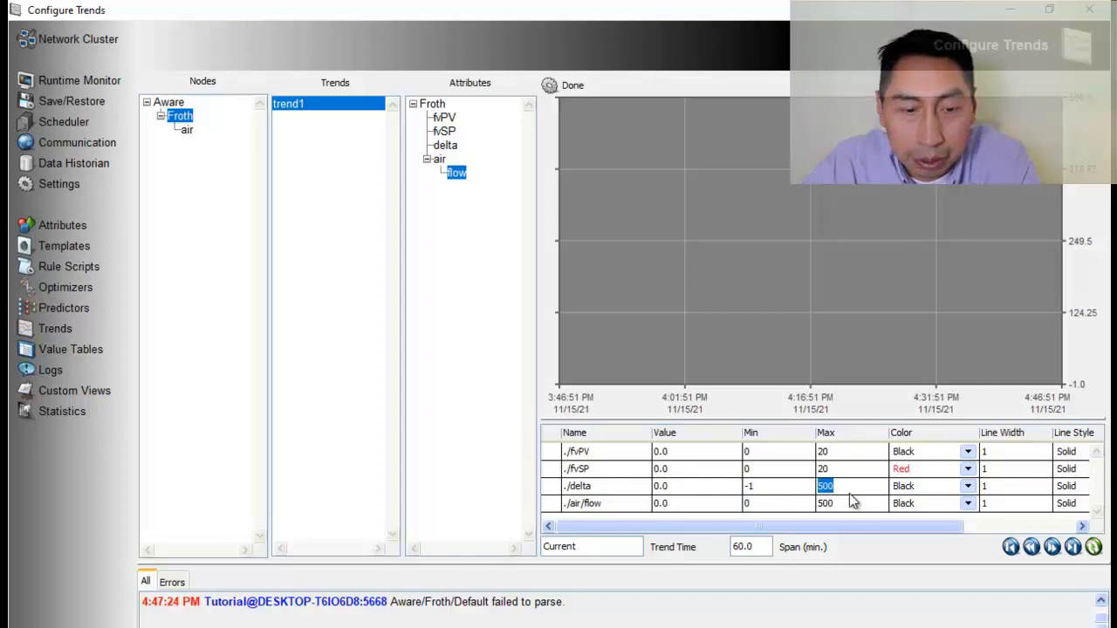
text(1)
click(851, 503)
click(967, 490)
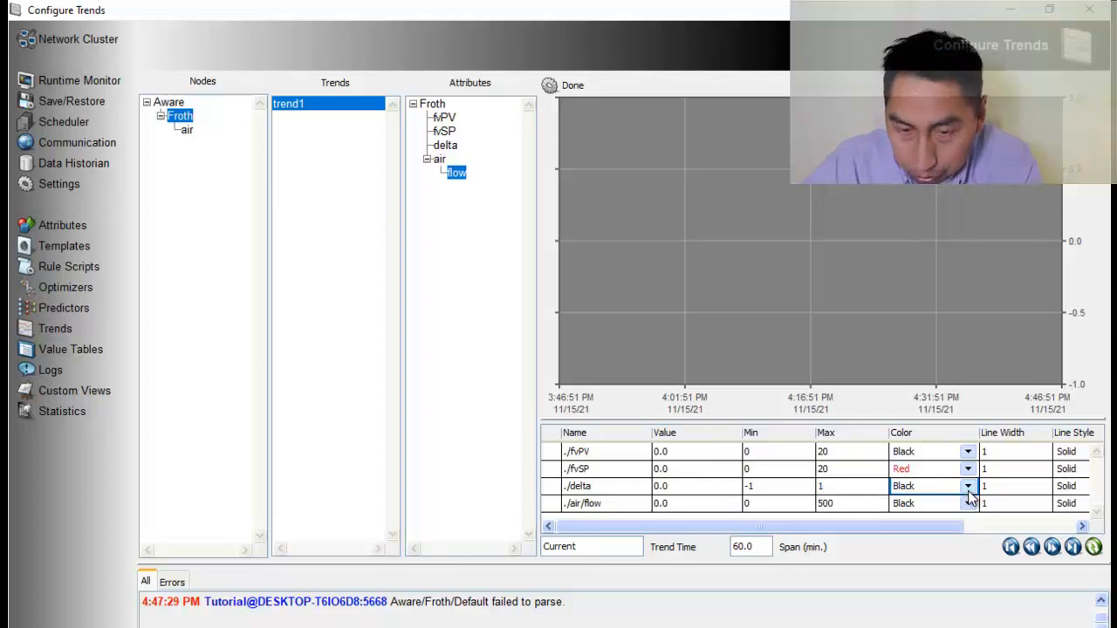
click(968, 491)
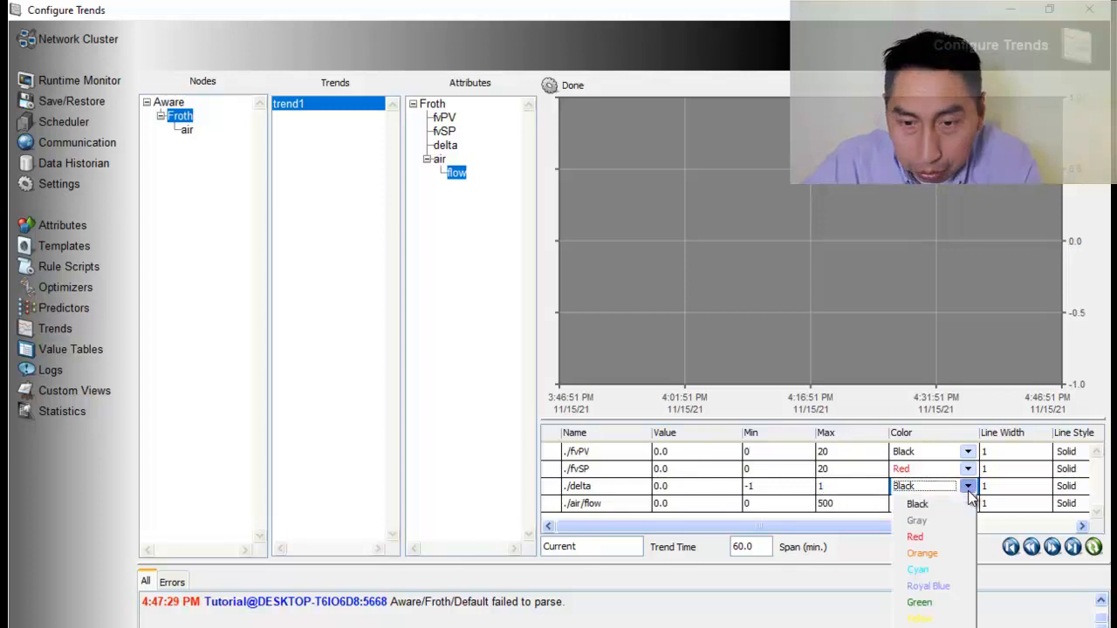
click(944, 603)
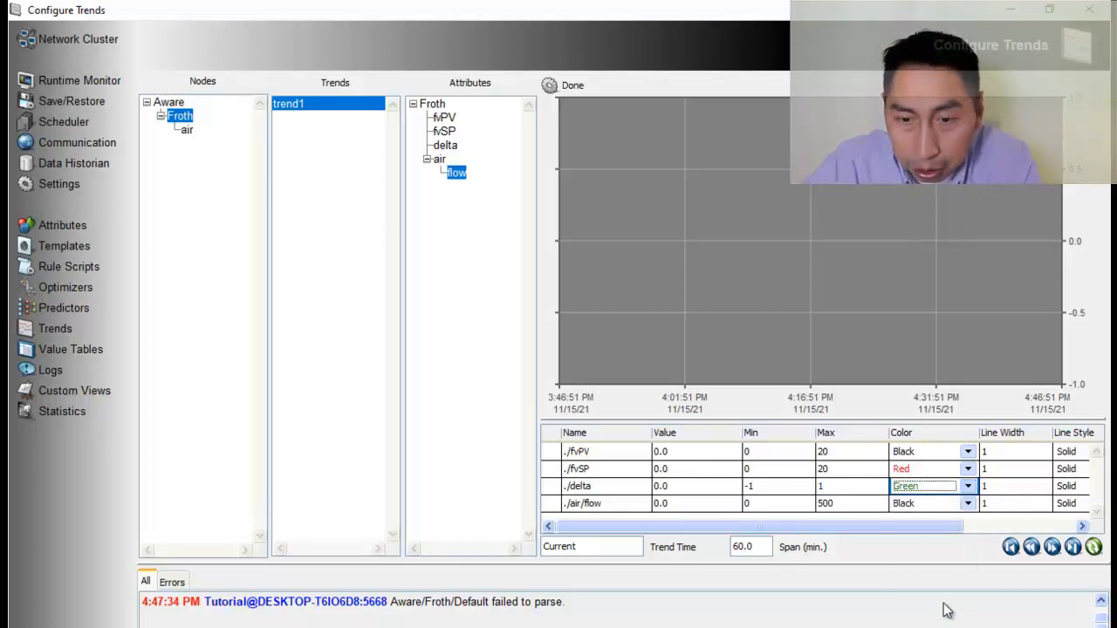
Set the air flow trend line's maximum to 100 and its color to Royal Blue
click(756, 509)
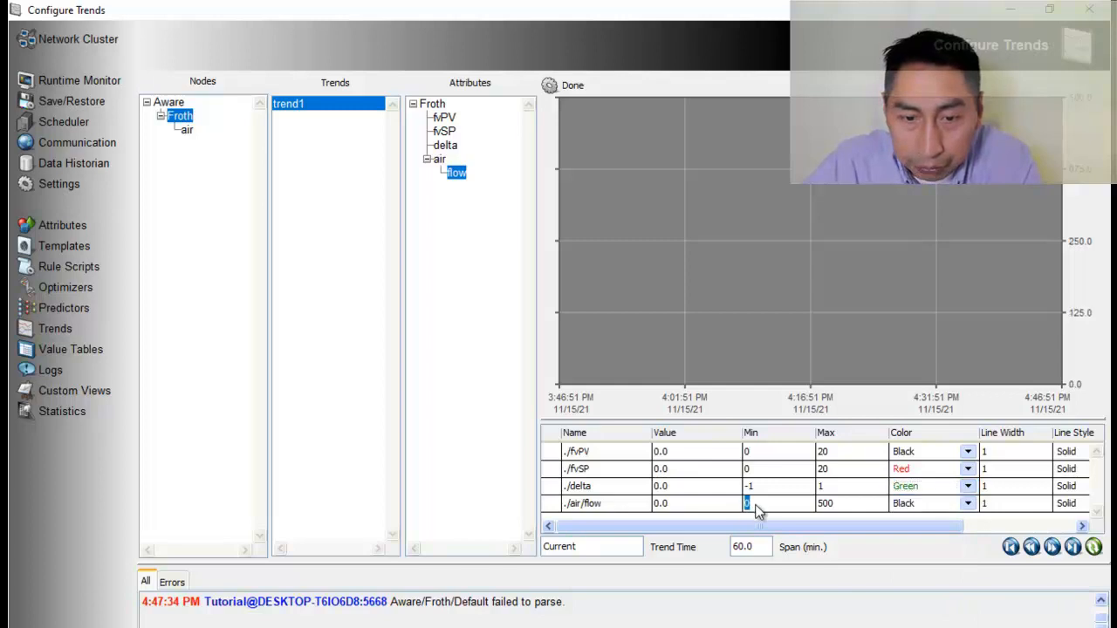
click(837, 507)
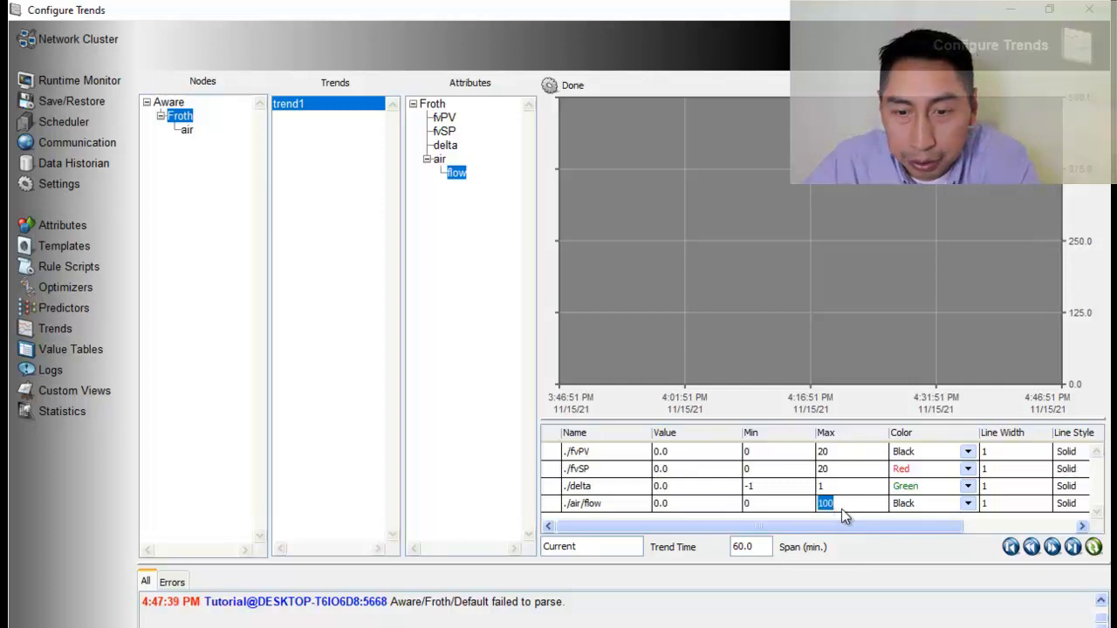
click(966, 510)
click(967, 505)
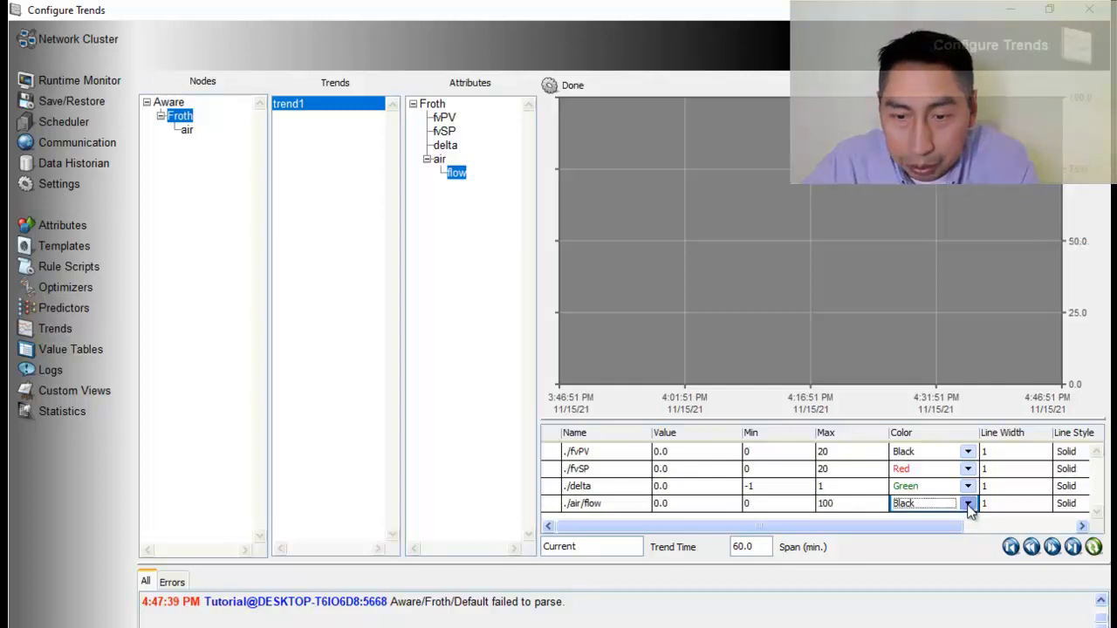
click(933, 604)
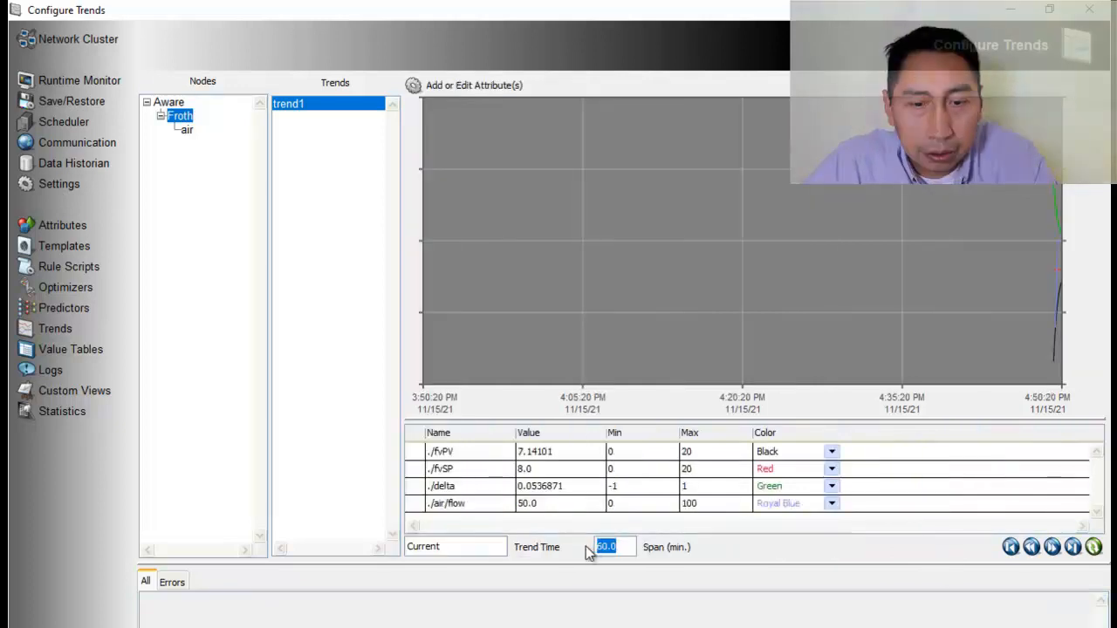
Set the time span of the Froth node's trend to 10 minutes
text(10)
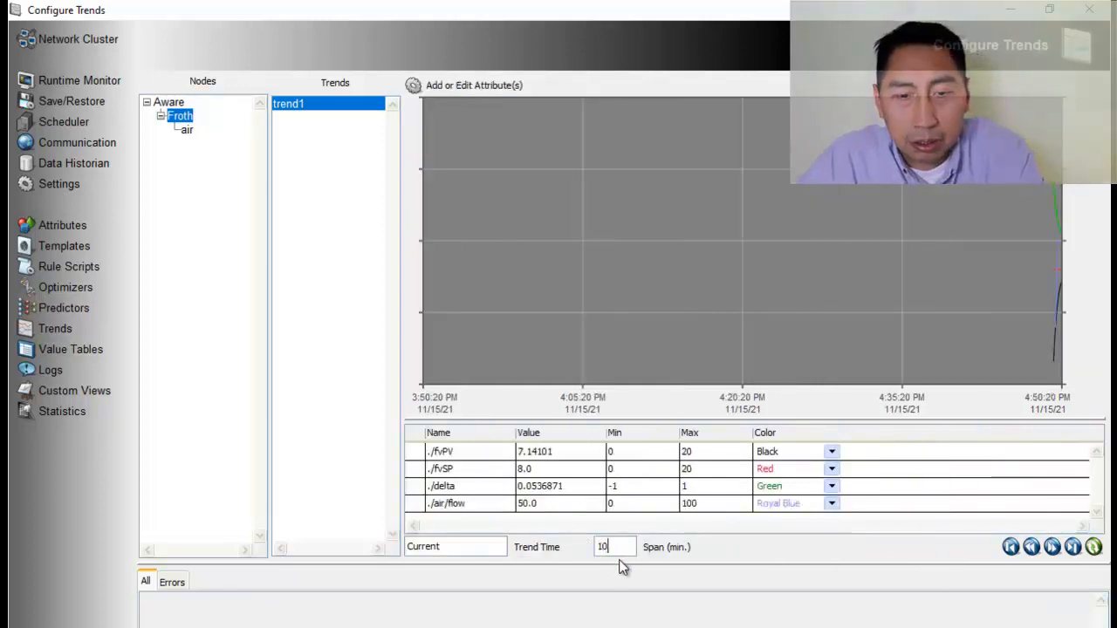
key(Return)
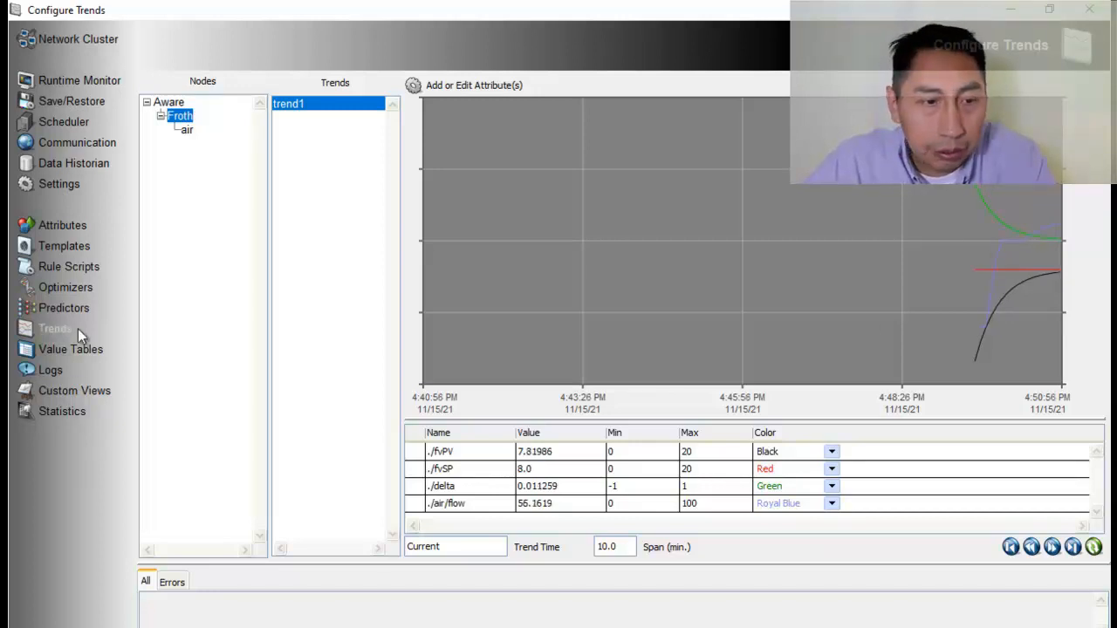
Change the fvSP setpoint in the Froth node's Default rule script to 17 and accept the script
click(67, 268)
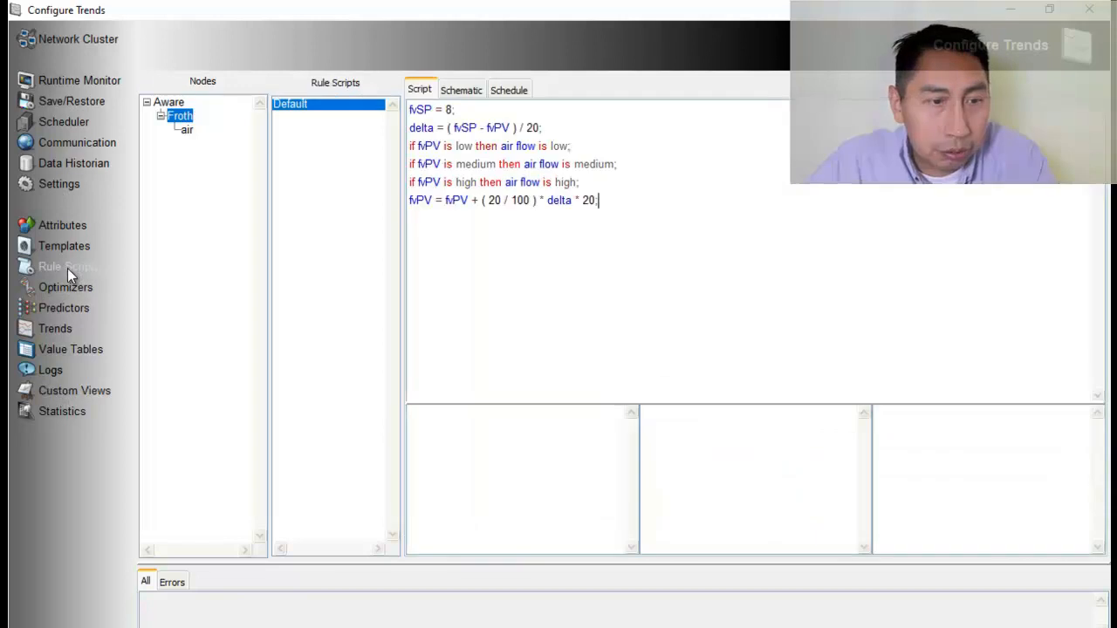
double_click(449, 110)
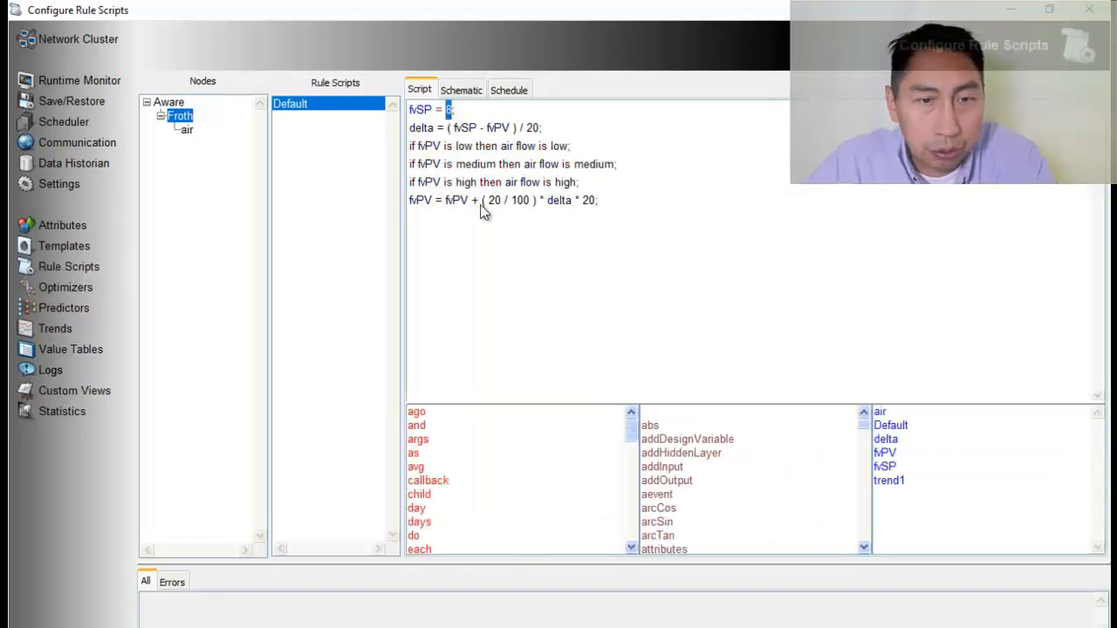
text(17)
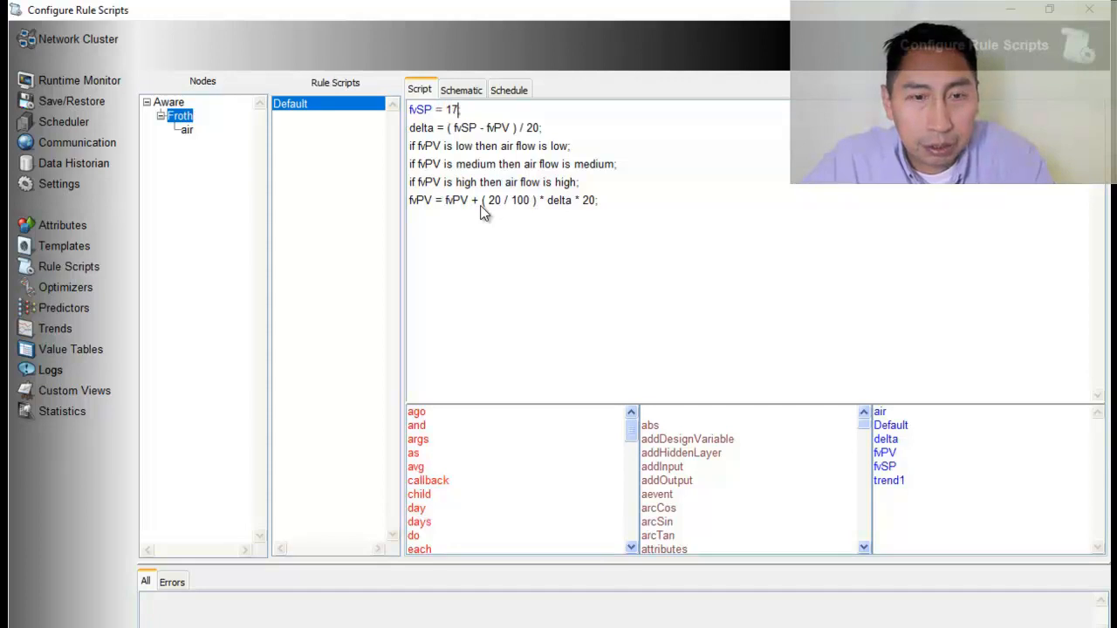
right_click(747, 137)
click(786, 207)
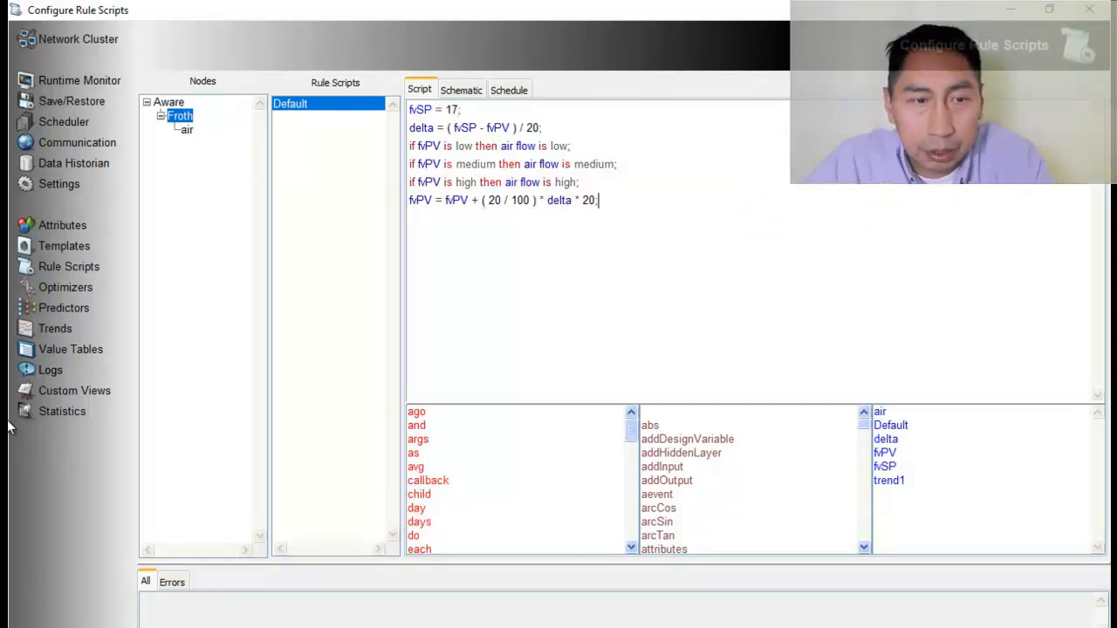
Return to the Froth trend and shorten its time span to 5 minutes
click(55, 331)
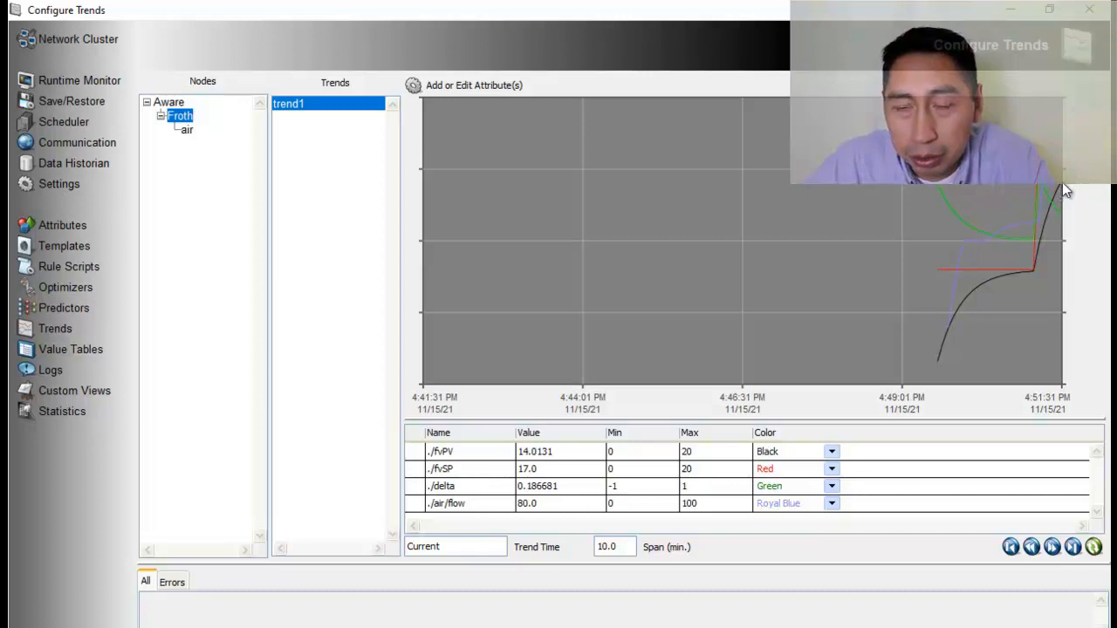
drag(637, 547, 562, 545)
text(5)
key(Return)
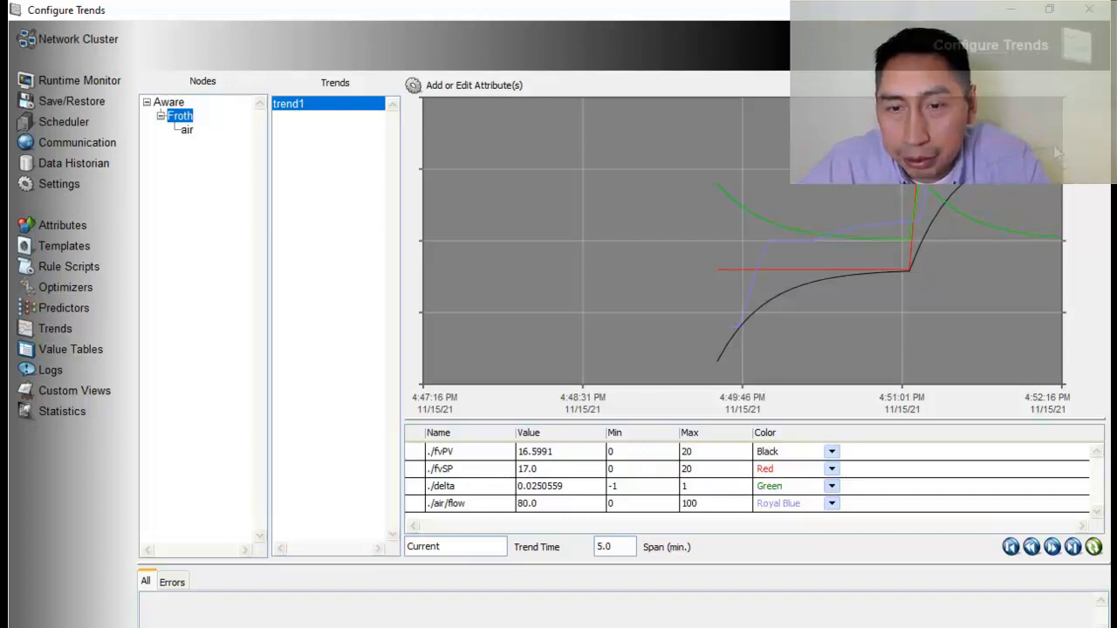
Add a second rule script named disturbance to the Froth node
click(64, 268)
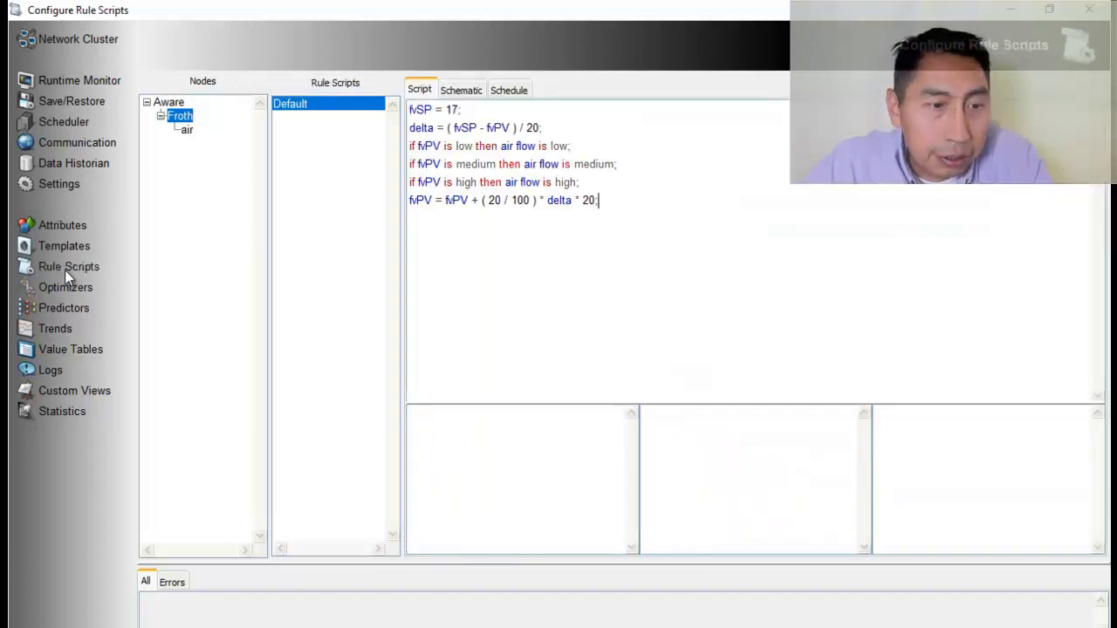
right_click(307, 137)
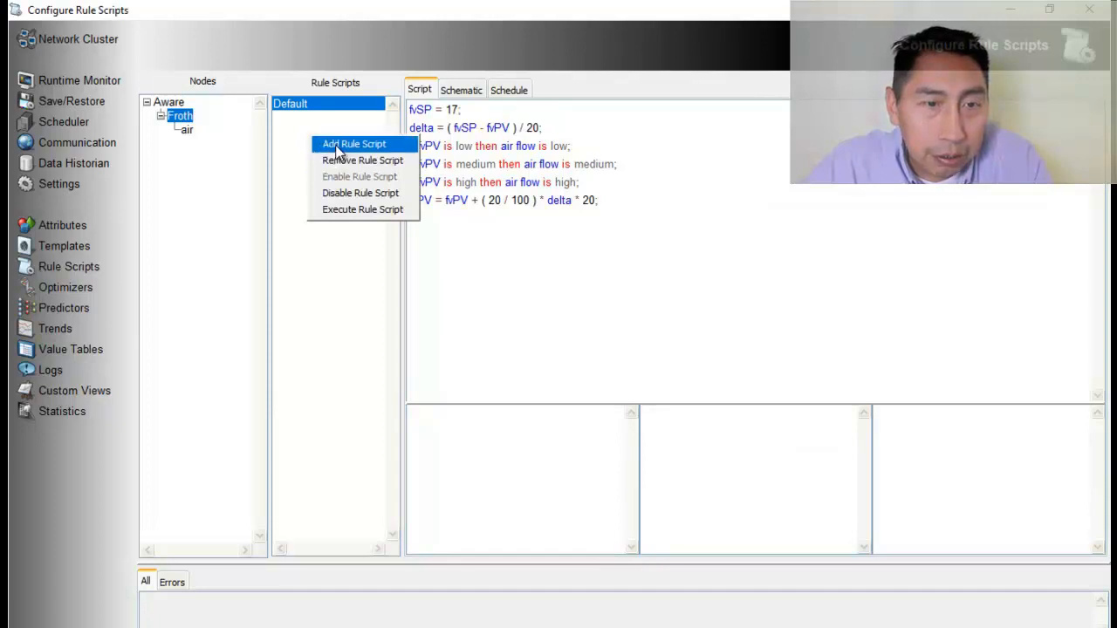
click(337, 144)
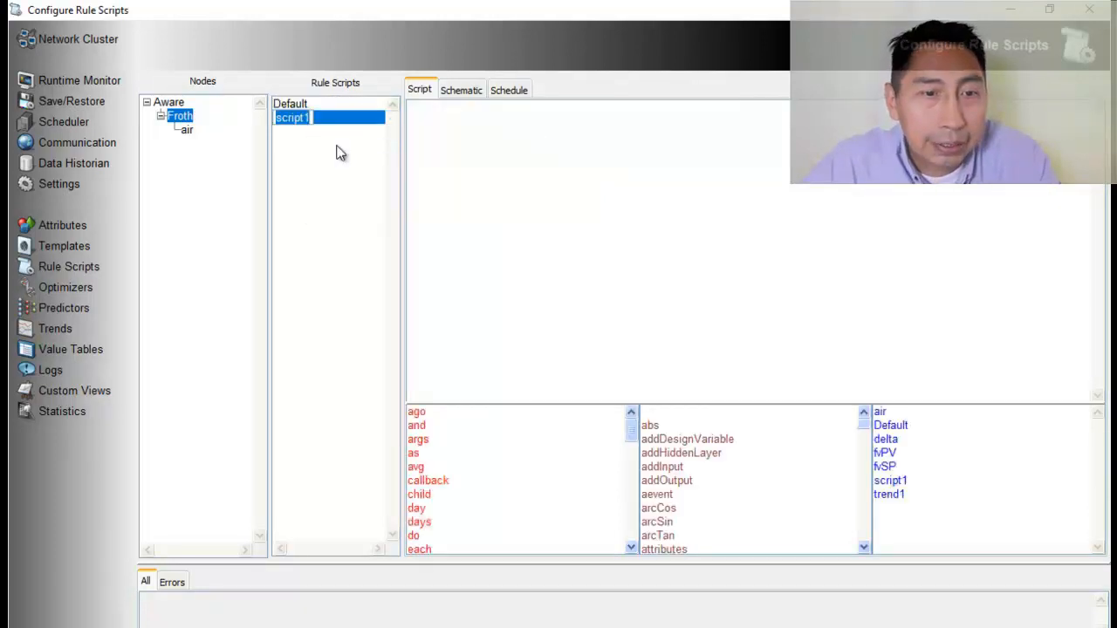
text(di)
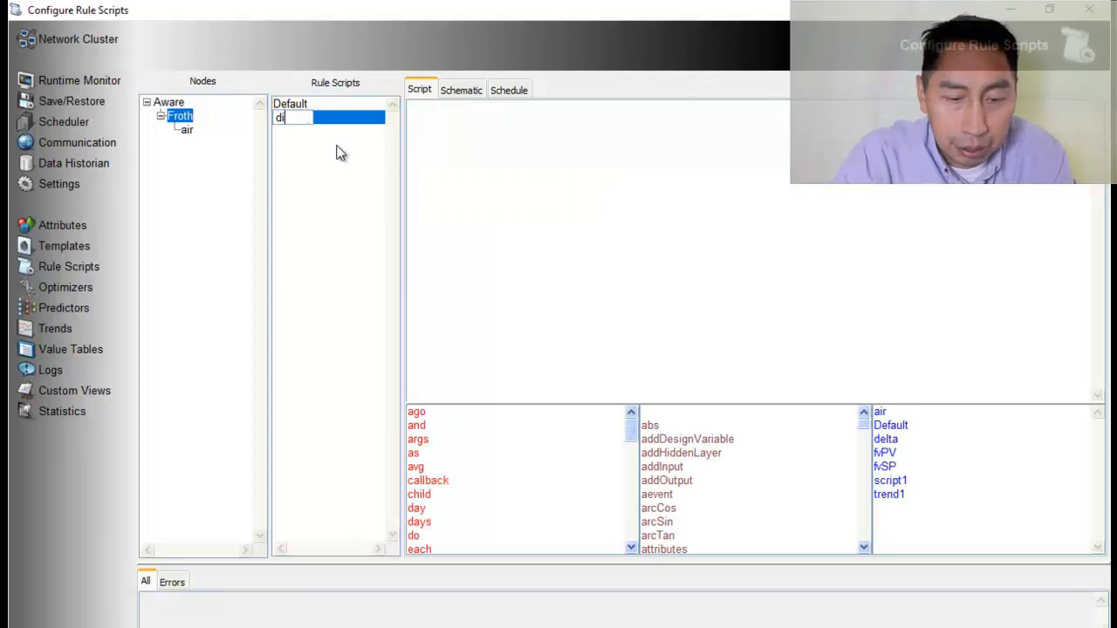
text(sturbance)
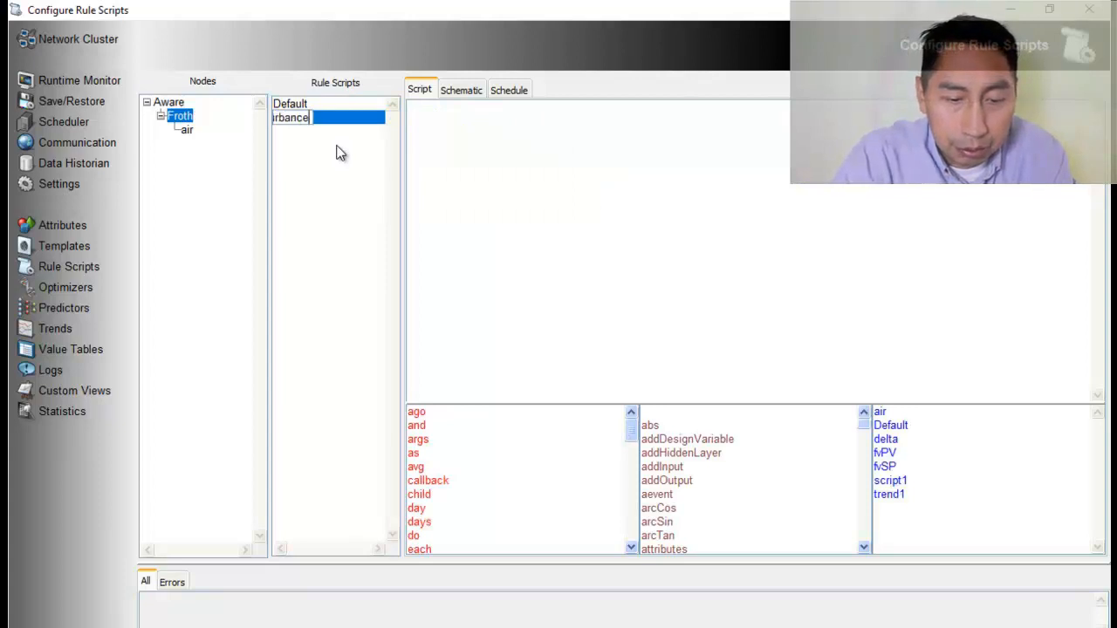
key(Return)
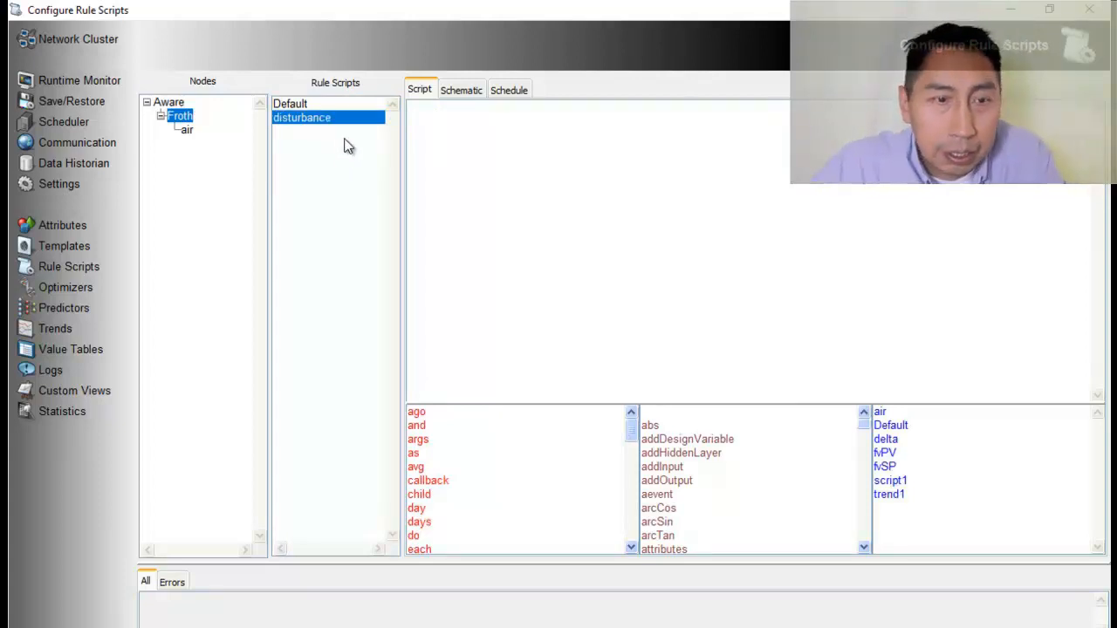
Add a scan time of 60 seconds to the disturbance script's schedule
click(505, 91)
right_click(563, 183)
click(608, 191)
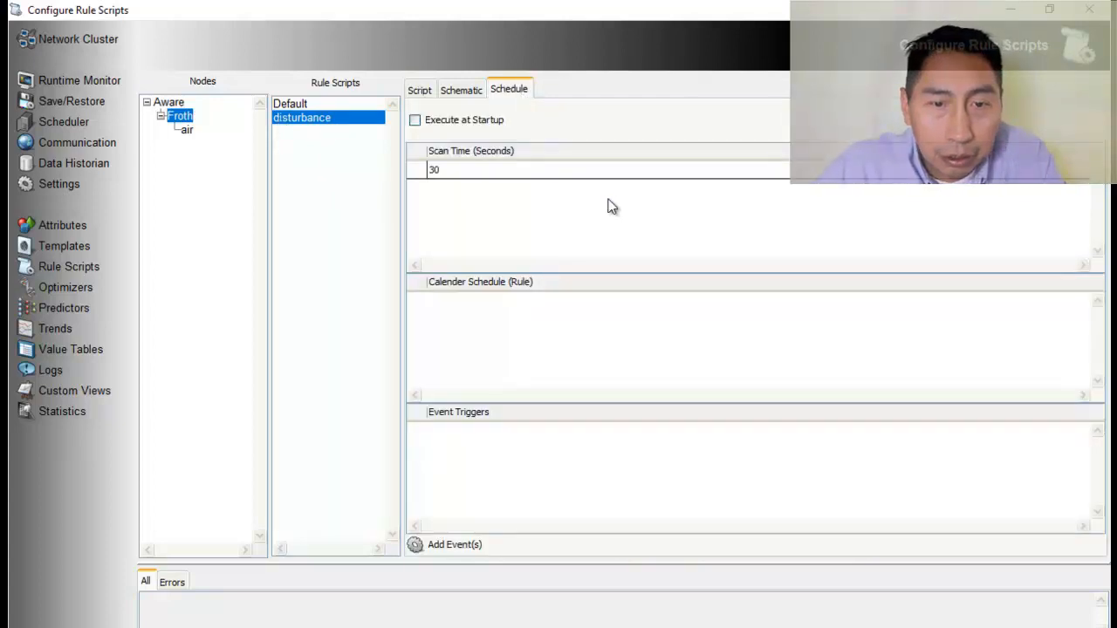
double_click(434, 170)
text(60)
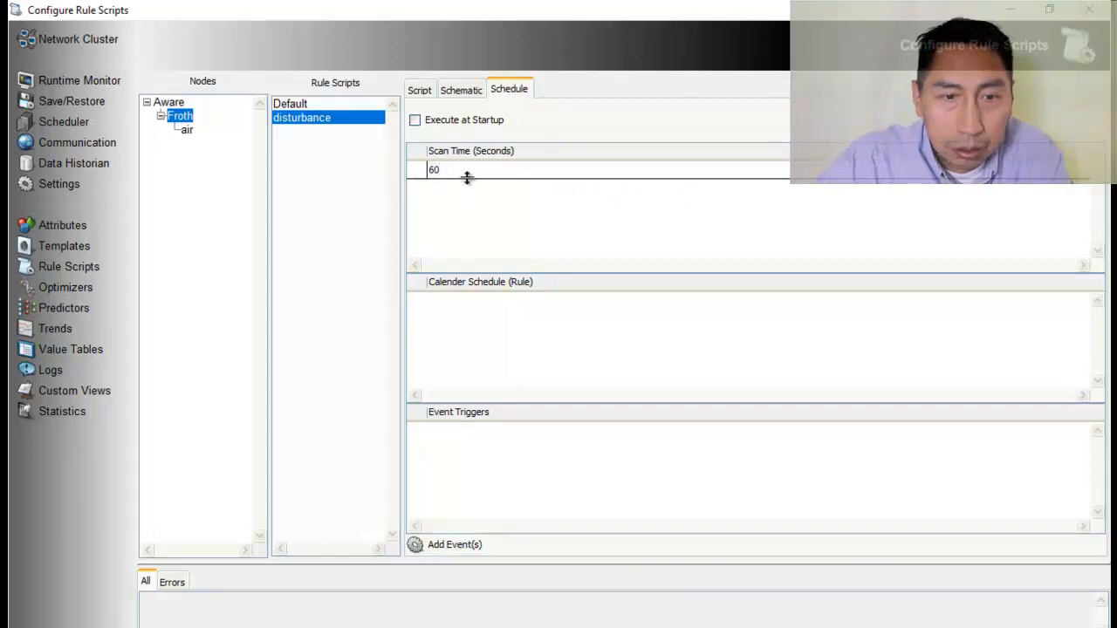
Switch to the Word document and copy the random disturbance code line just above the Results section
click(418, 91)
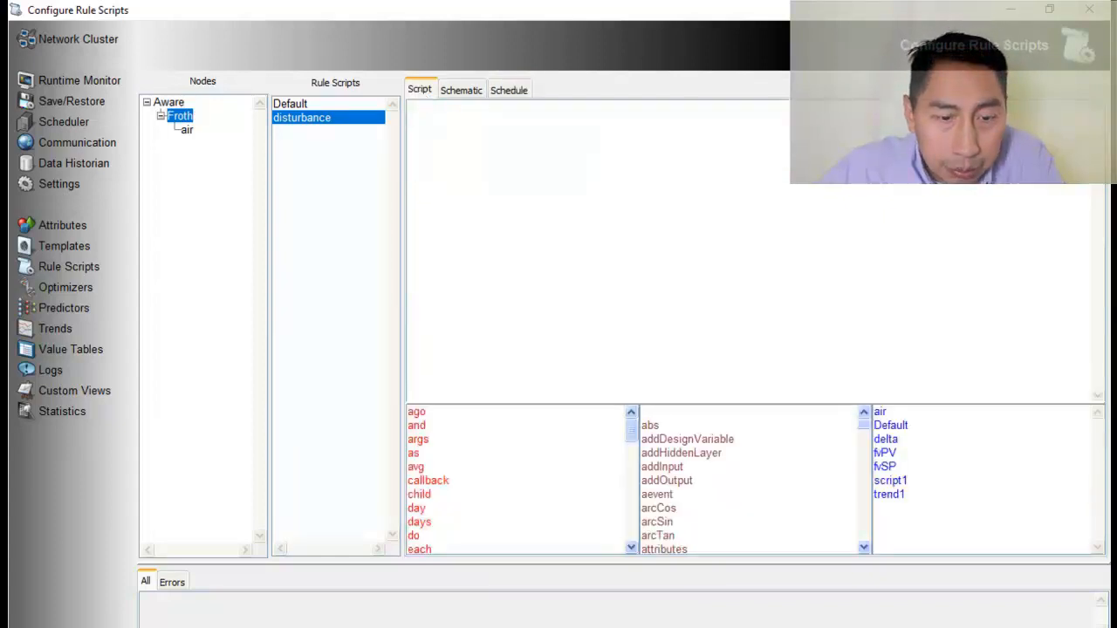
click(445, 626)
scroll(480, 514, down, 7)
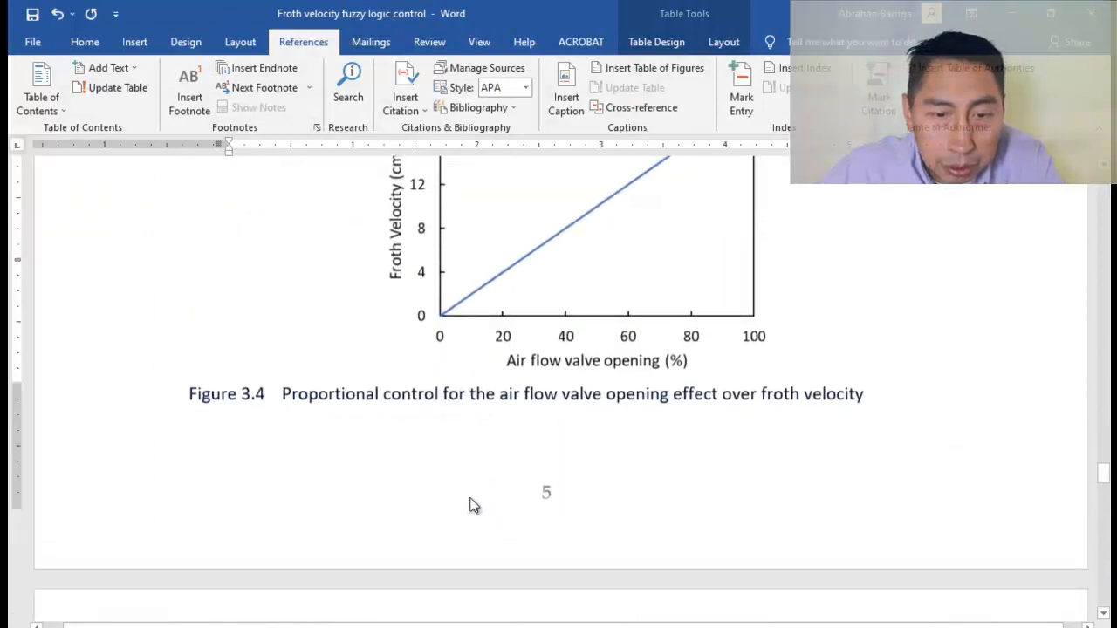
scroll(471, 506, down, 5)
drag(229, 342, 954, 343)
key(ctrl+c)
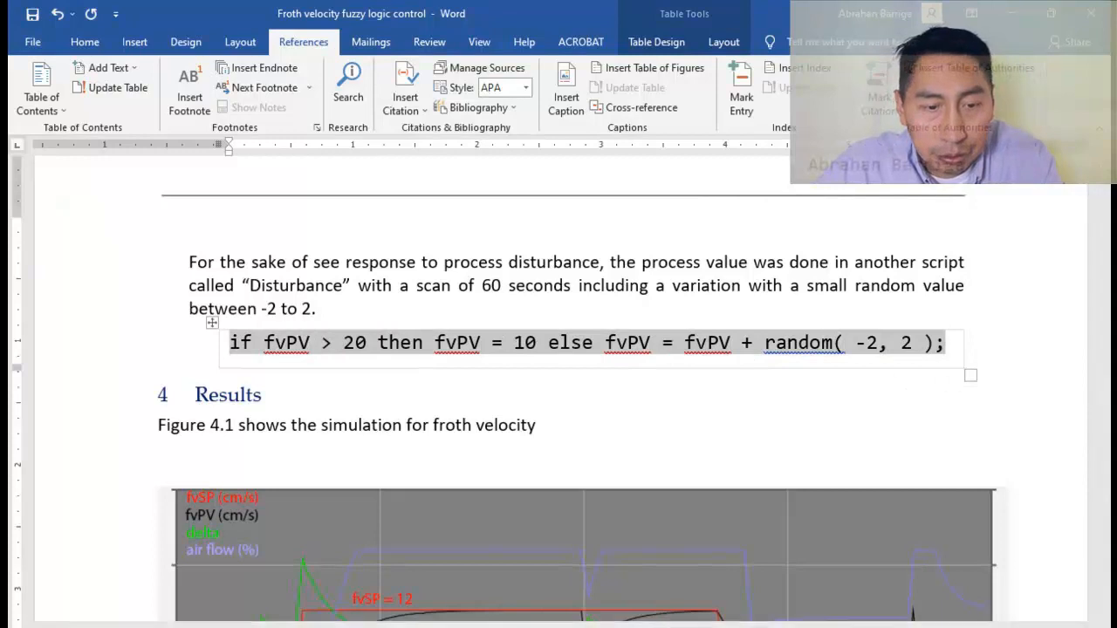
Back in the rule editor, paste "if fvPV > 20 then fvPV = 10 else fvPV = fvPV + random( -2, 2 );" into the disturbance script and accept it
key(alt+Tab)
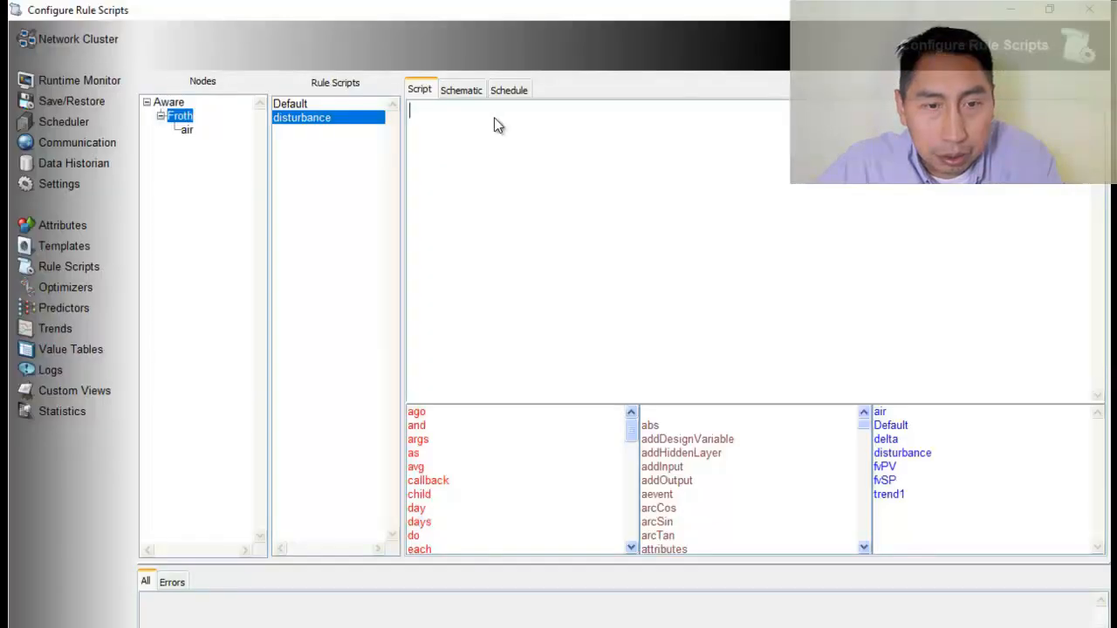
key(ctrl+v)
right_click(766, 120)
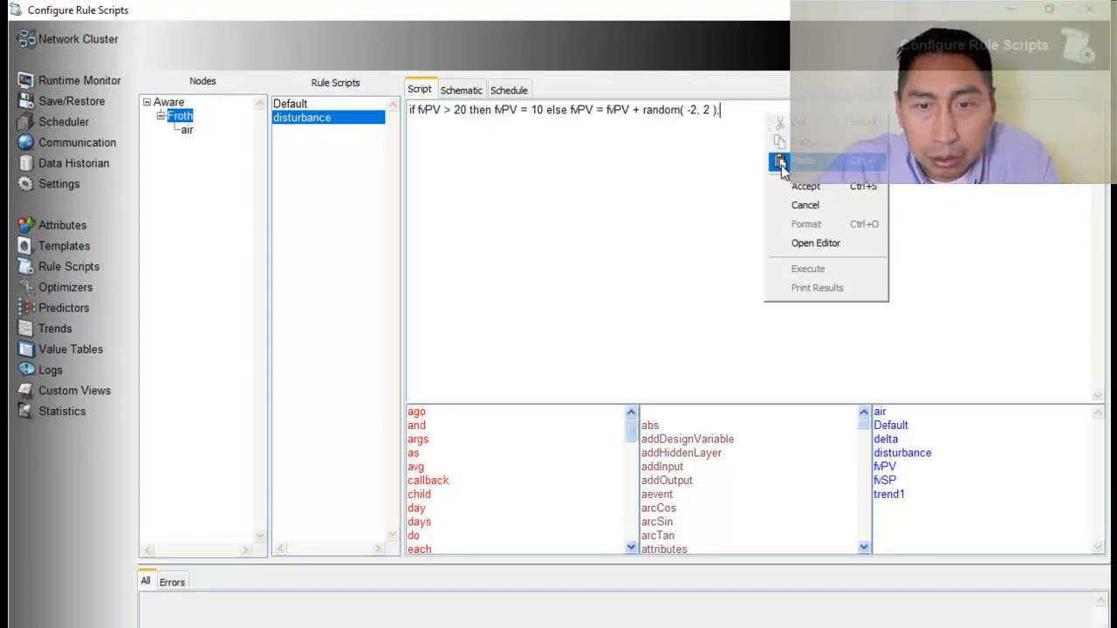
click(796, 185)
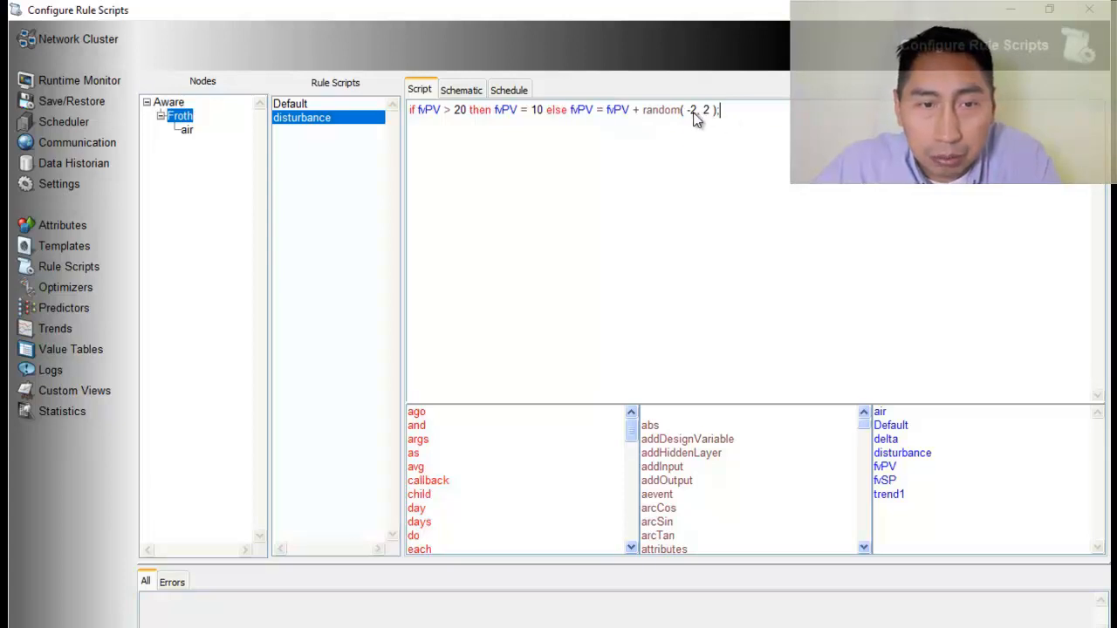
Open trend1 of the Froth node and set its time span to 10 minutes
click(56, 329)
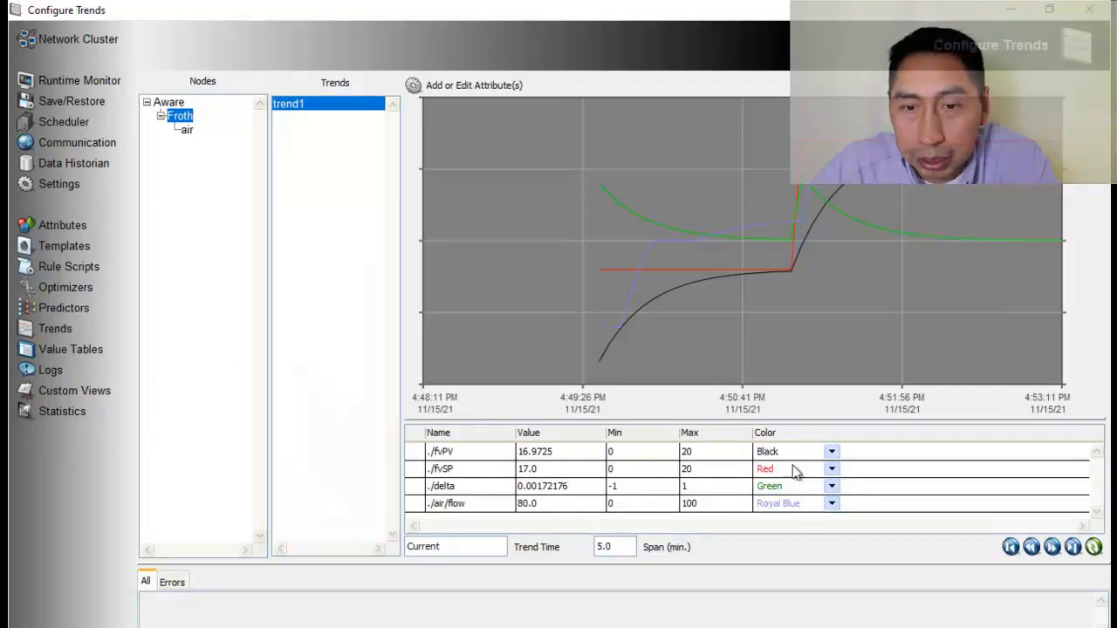
click(624, 547)
drag(623, 547, 574, 551)
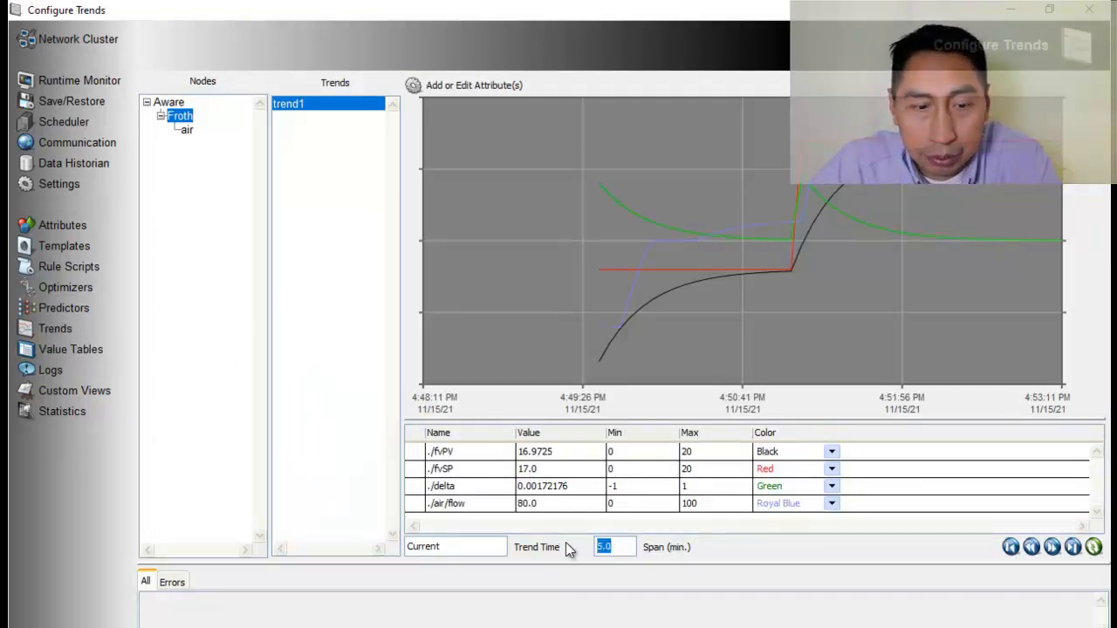
text(10)
key(Return)
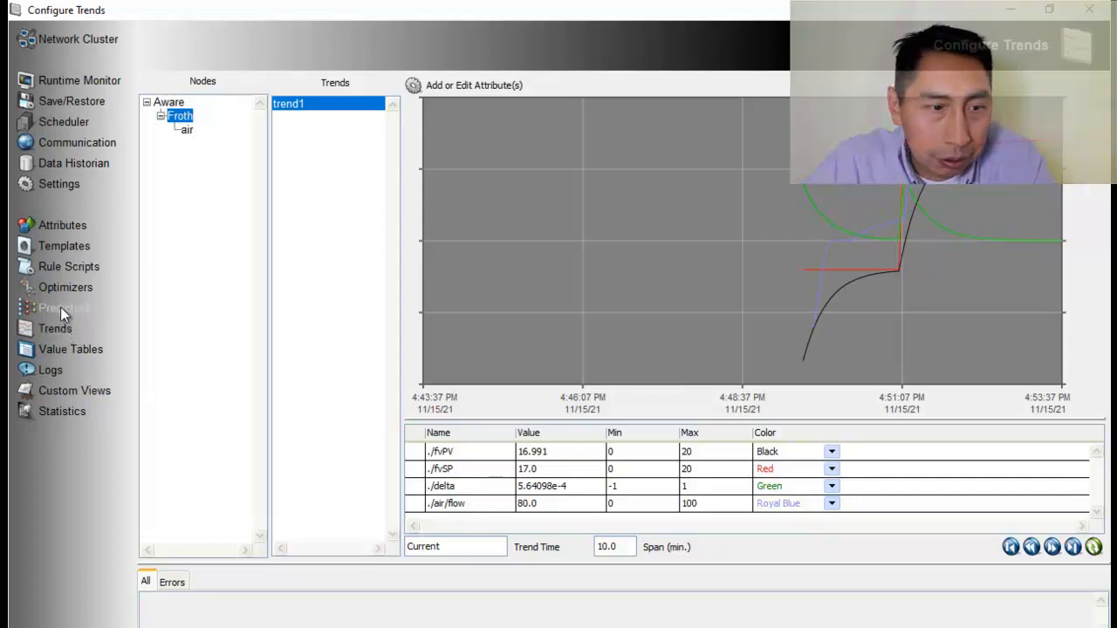
Set fvSP to 6 in the Froth node's Default script, accept the change, and return to the trend1 chart
click(67, 268)
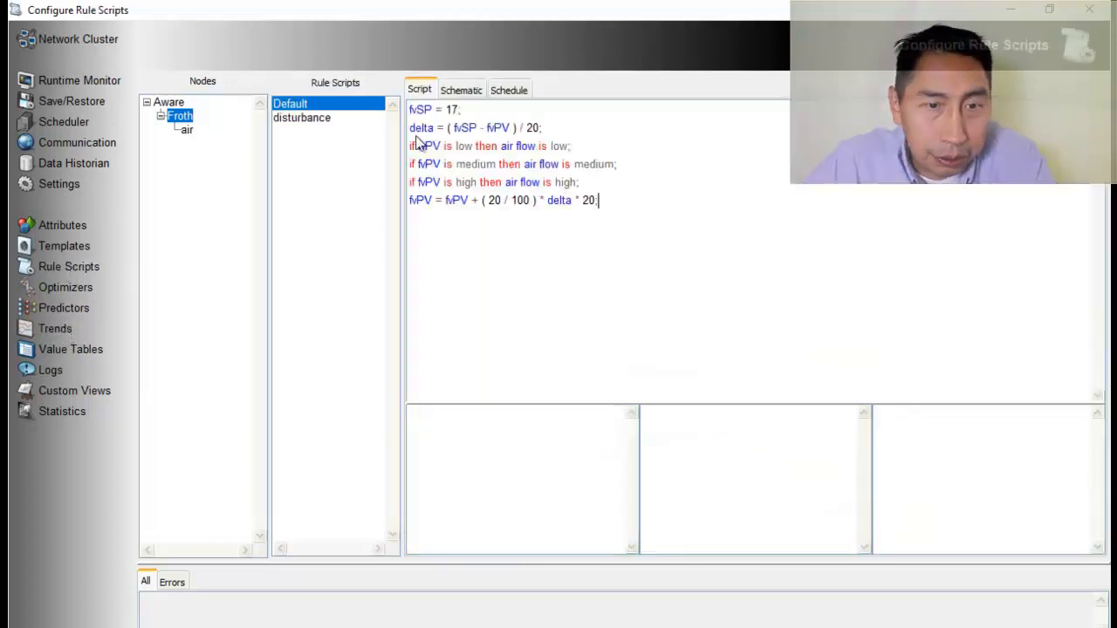
double_click(450, 110)
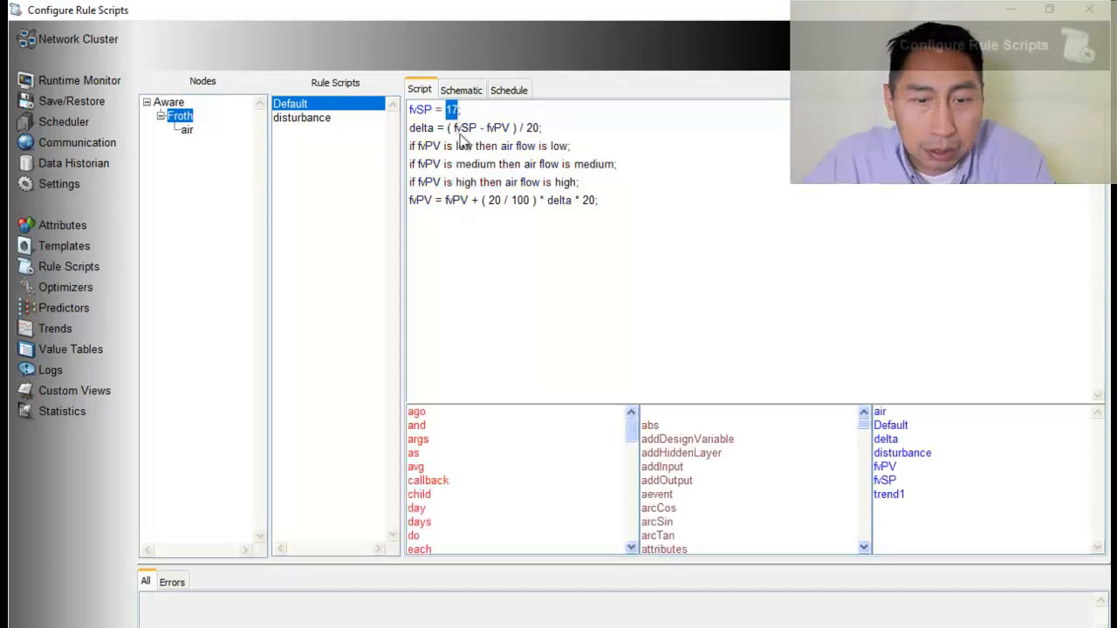
text(6)
right_click(697, 155)
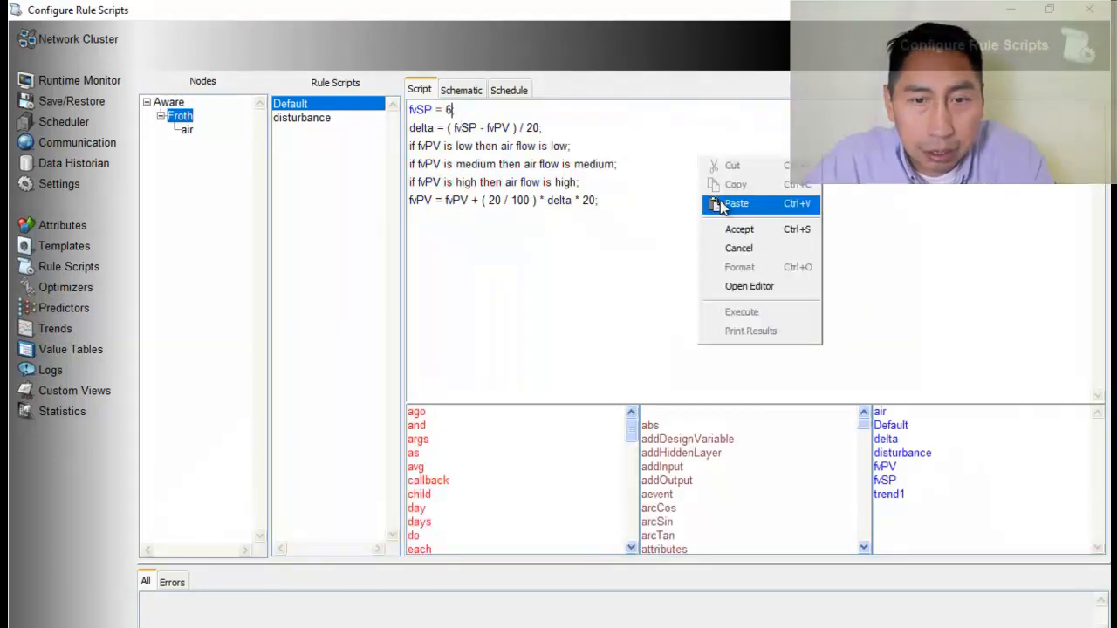
click(739, 231)
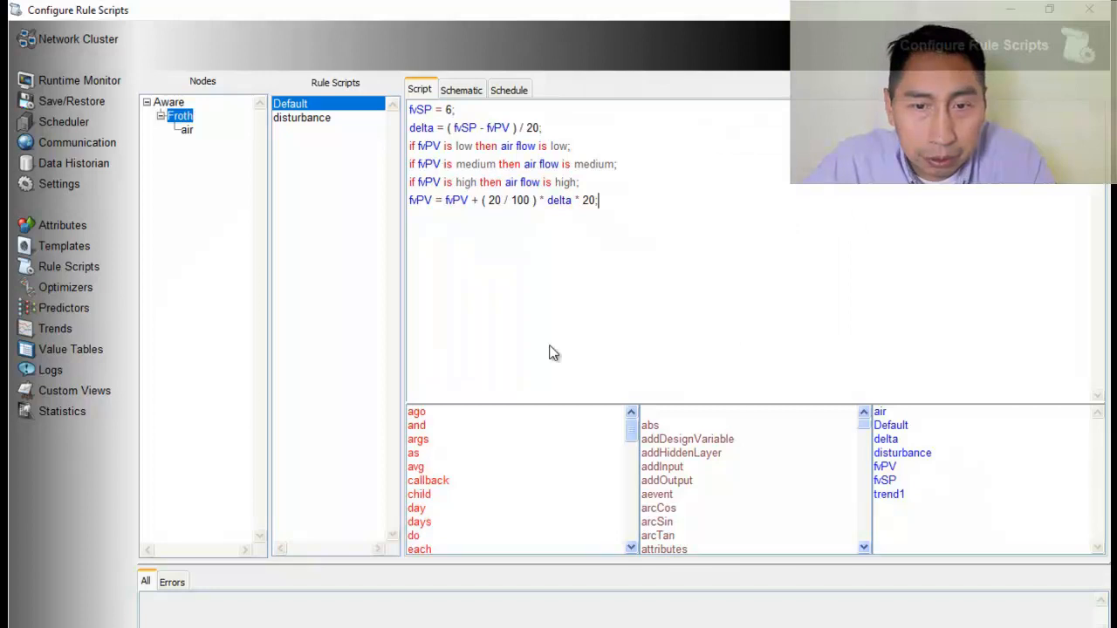
click(57, 329)
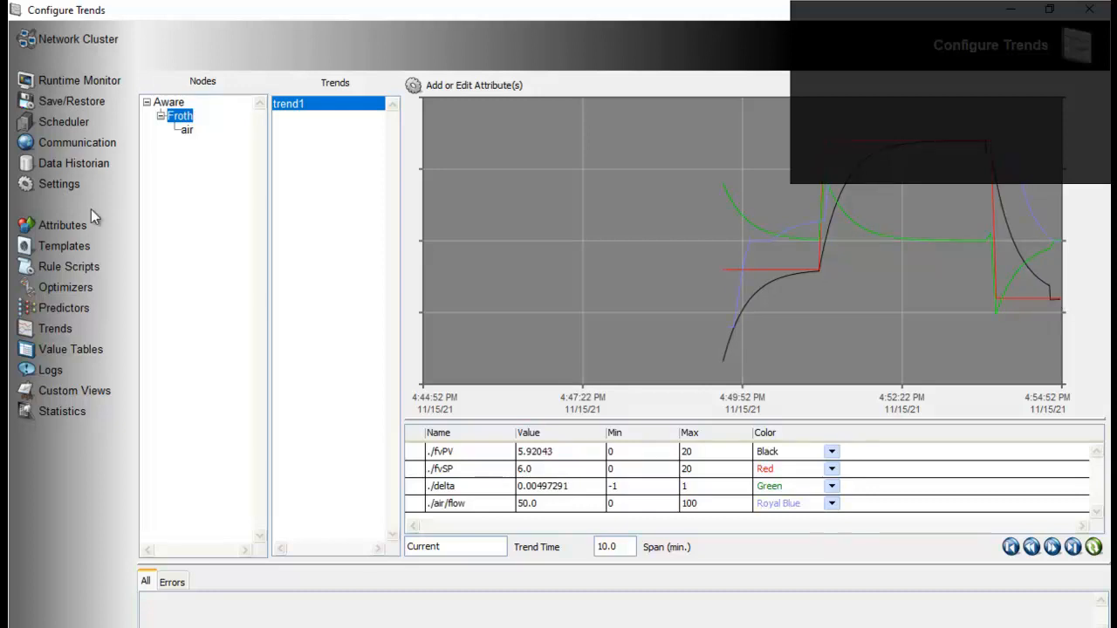
Review the code of the disturbance script, then check the response on the trend1 chart
click(52, 266)
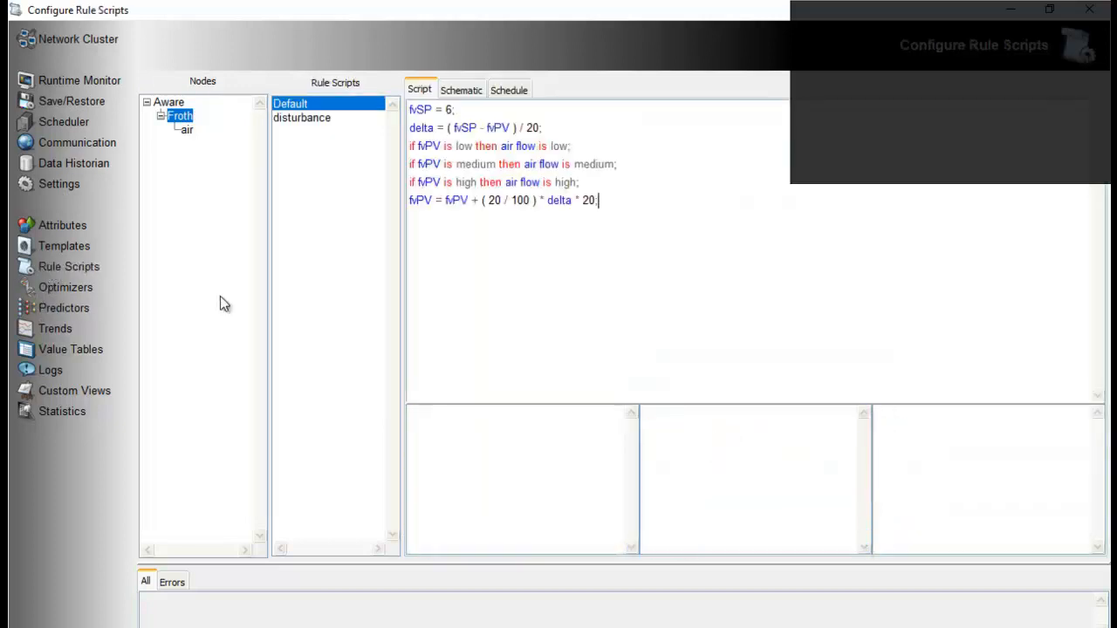
click(311, 119)
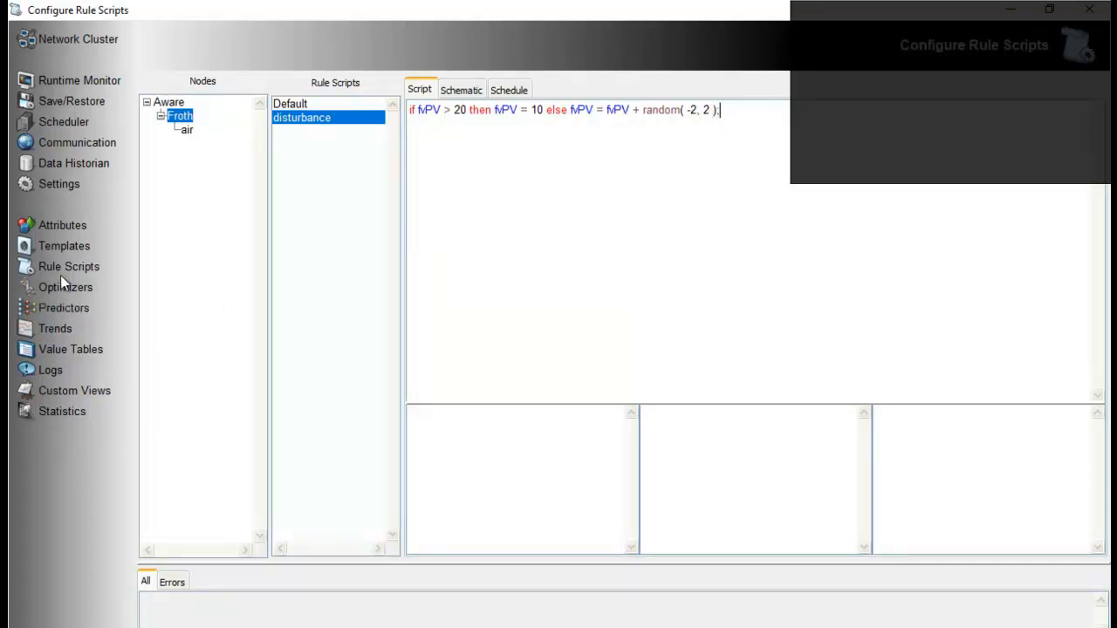
click(52, 329)
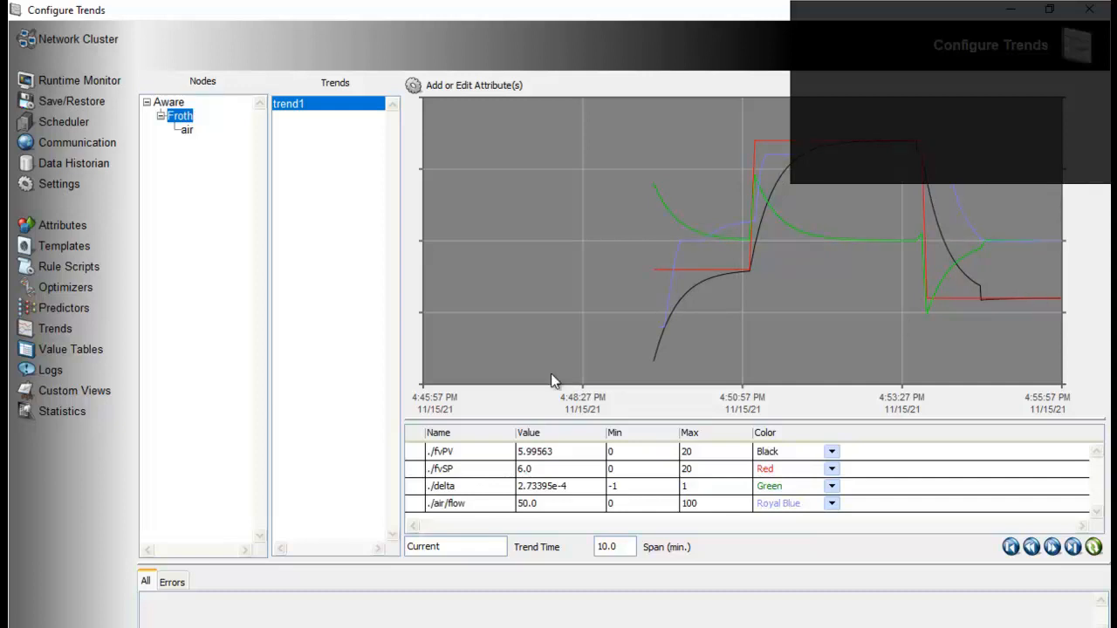
Widen the disturbance script's random range to random( -5, 5 ), accept it, and return to the trend1 chart
click(71, 268)
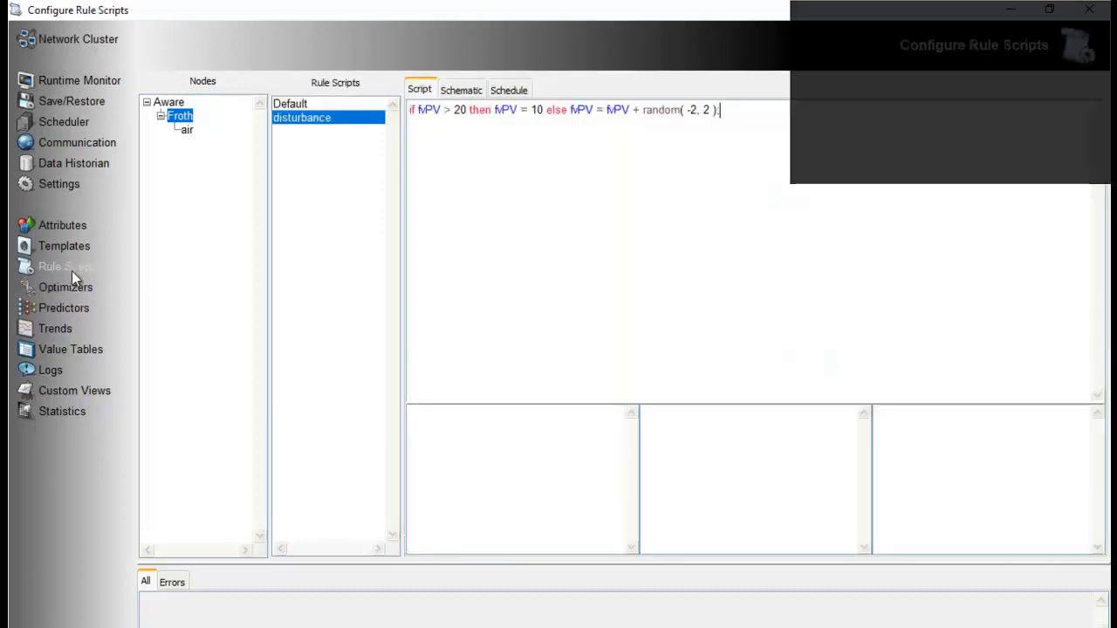
double_click(693, 111)
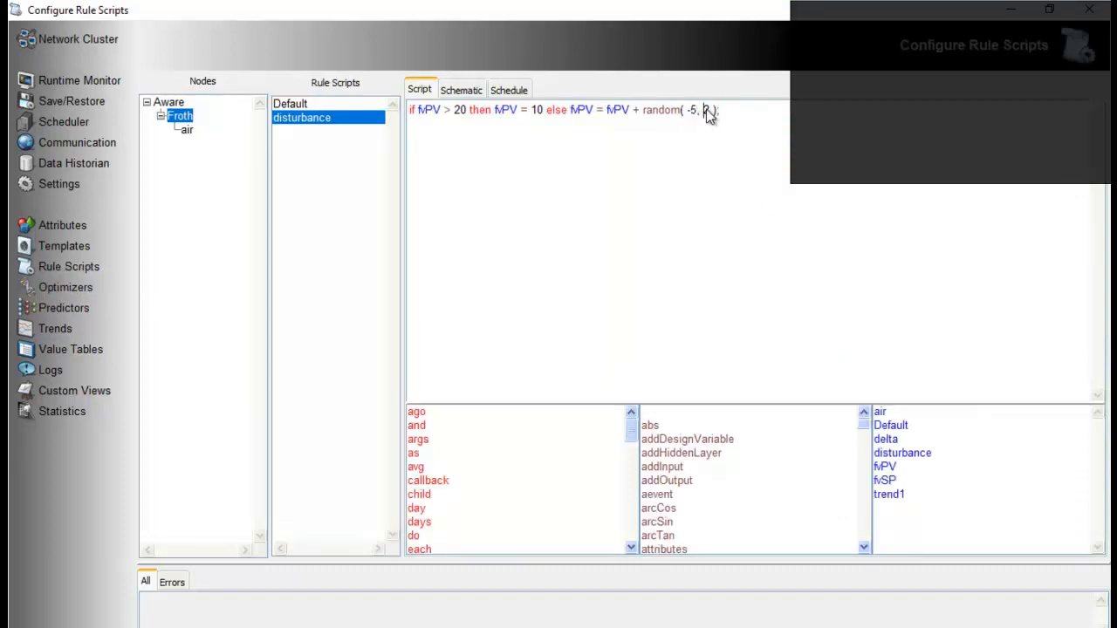
text(5)
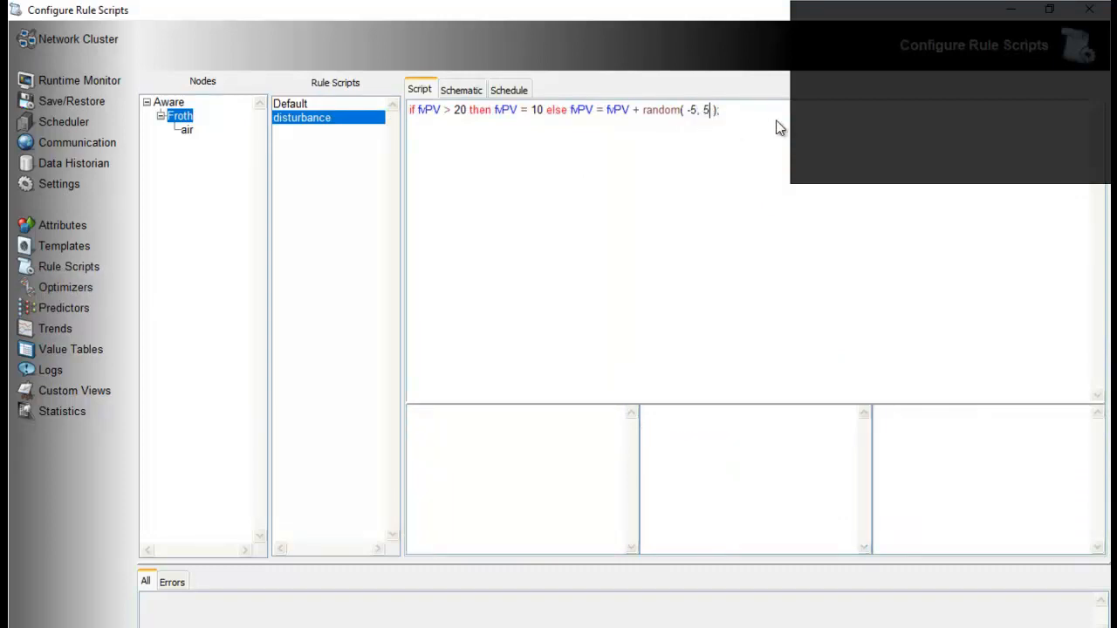
right_click(778, 124)
click(820, 196)
click(58, 330)
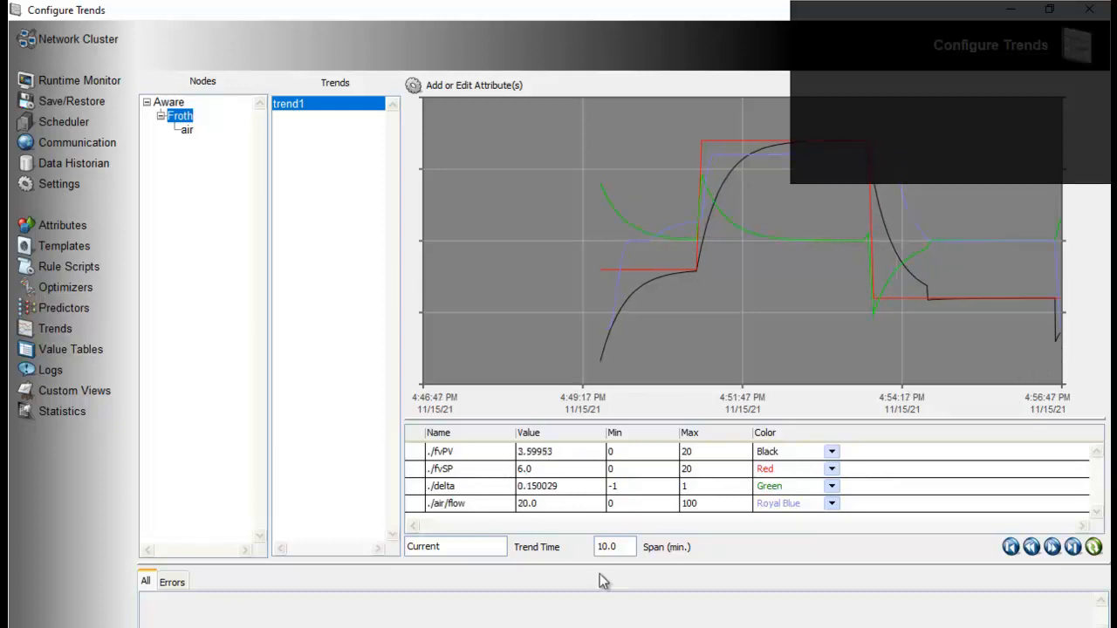
Set the time span of trend1 to 5 minutes
drag(621, 551, 539, 546)
text(5)
key(Return)
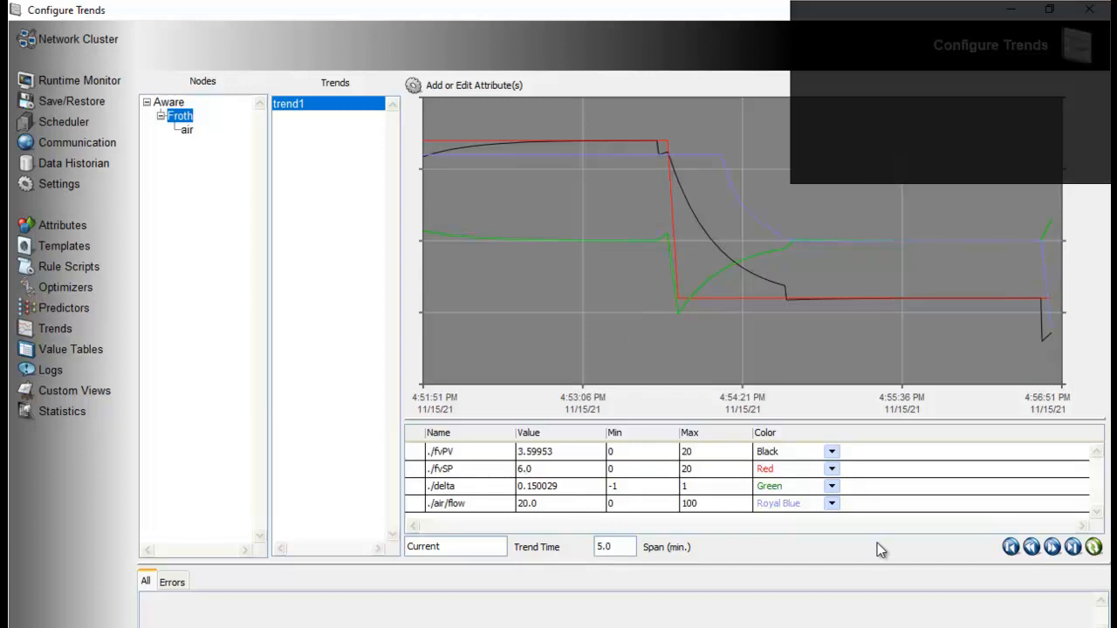